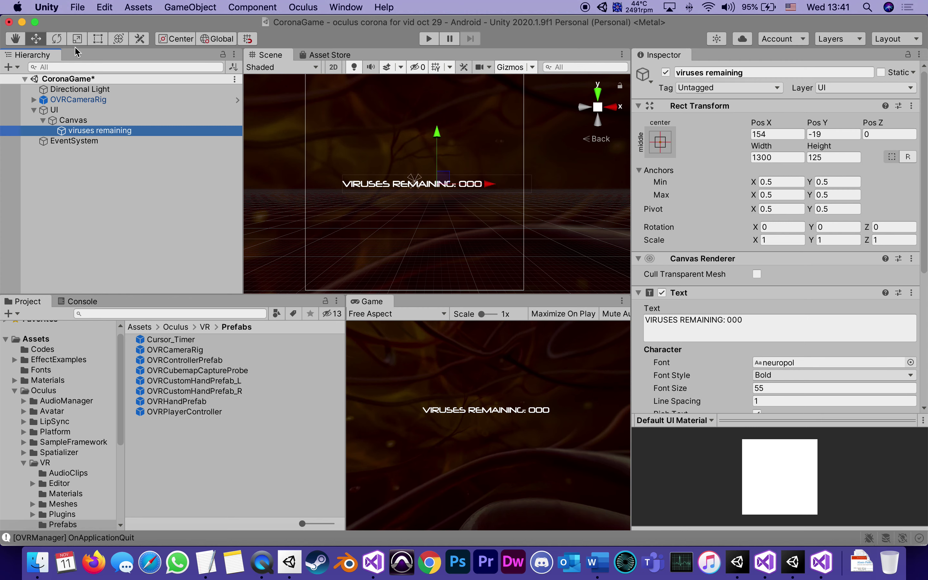
- Try different X rotations on the UI object, settling at about -10.49
left_click(54, 110)
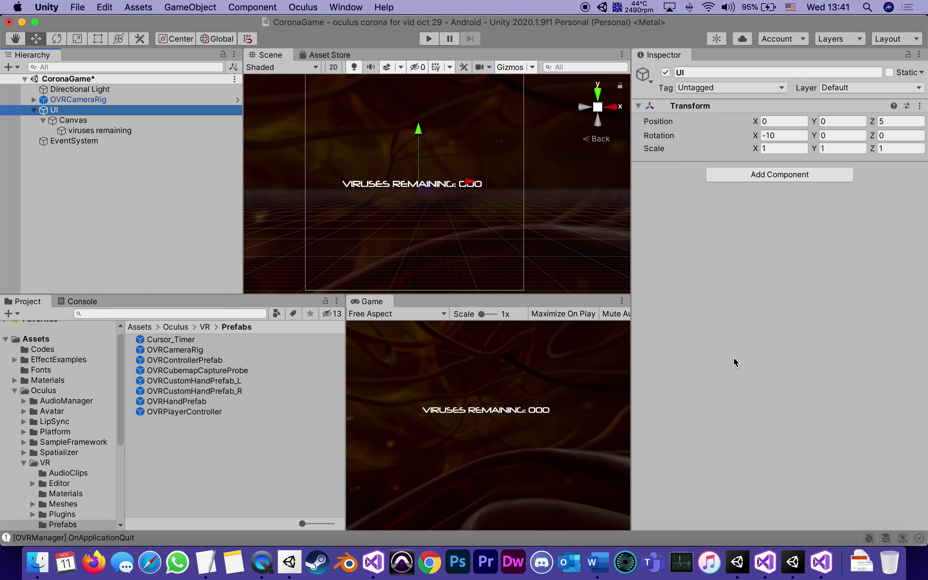
left_click(755, 137)
left_click_drag(755, 137, 788, 307)
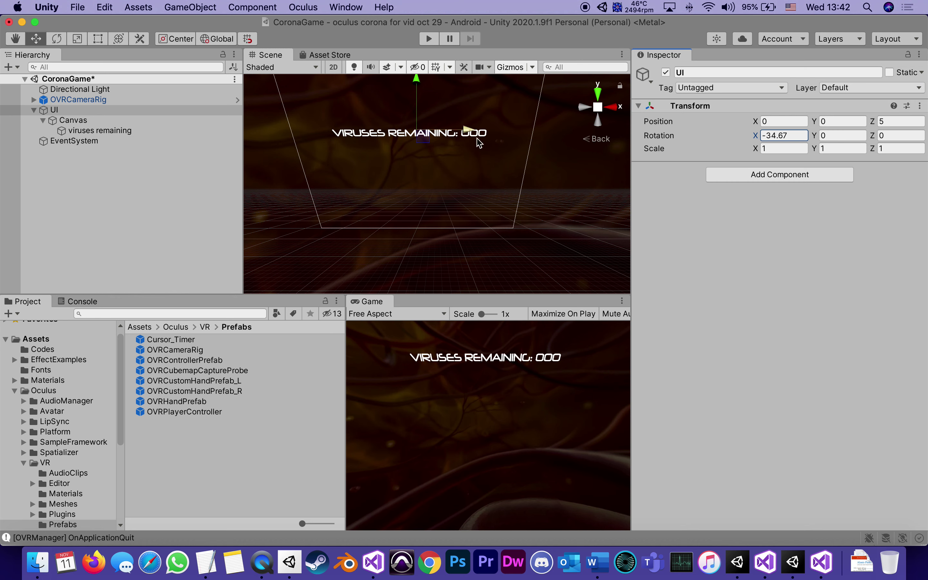
left_click_drag(754, 136, 760, 22)
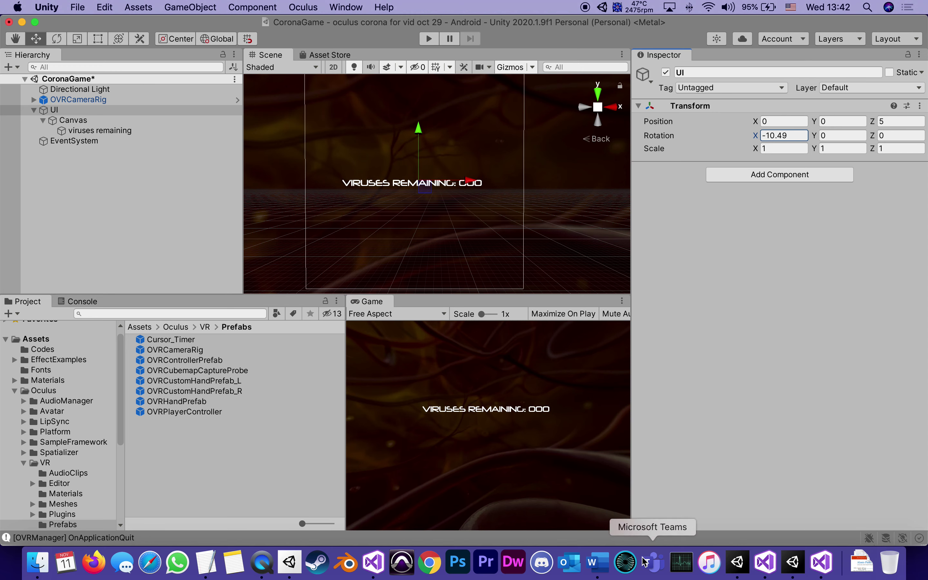
- Switch to Word and read the Oculus corona Stage 2 instructions from step 8 to step 9 on duplicating the directional light
left_click(597, 562)
scroll(503, 321, "up", 5)
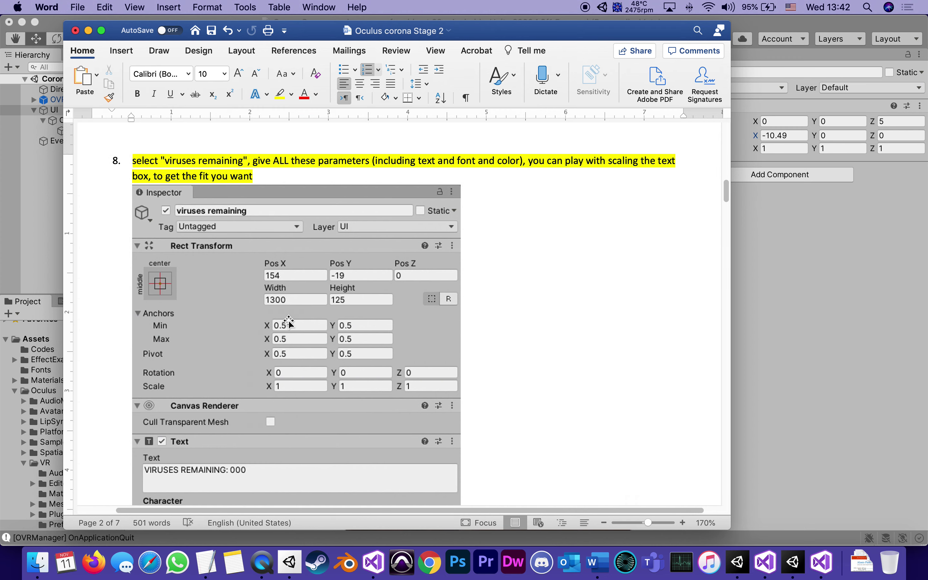
scroll(369, 452, "down", 12)
scroll(369, 451, "down", 3)
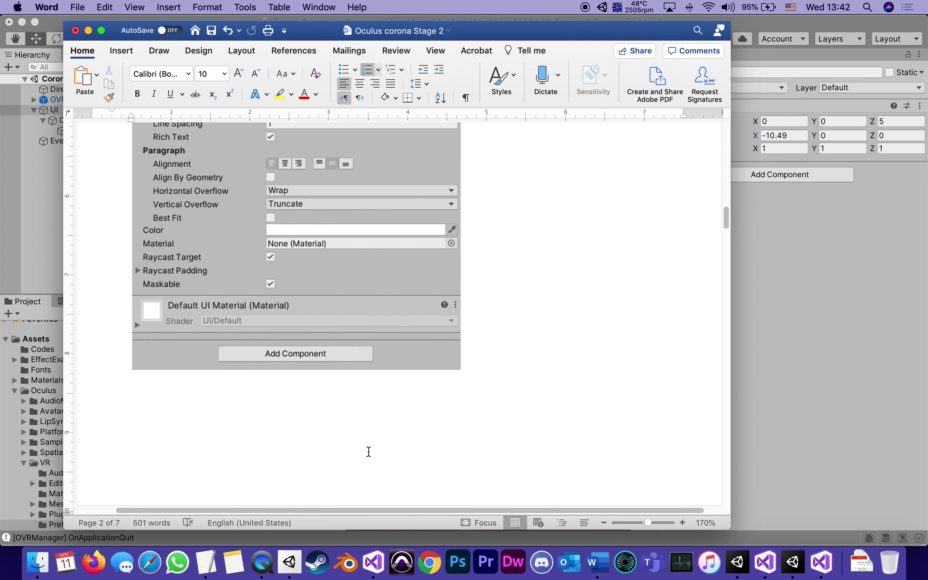
left_click(39, 251)
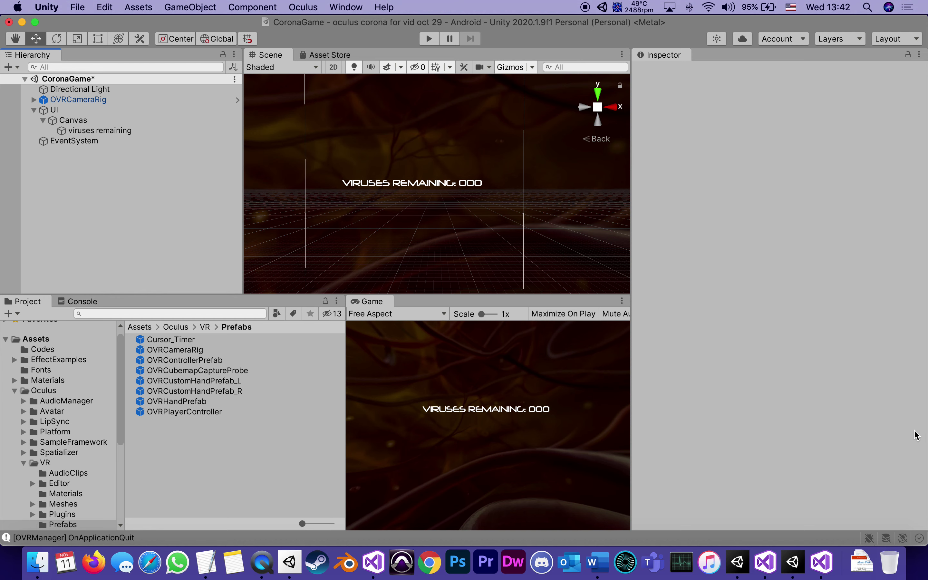
left_click(597, 562)
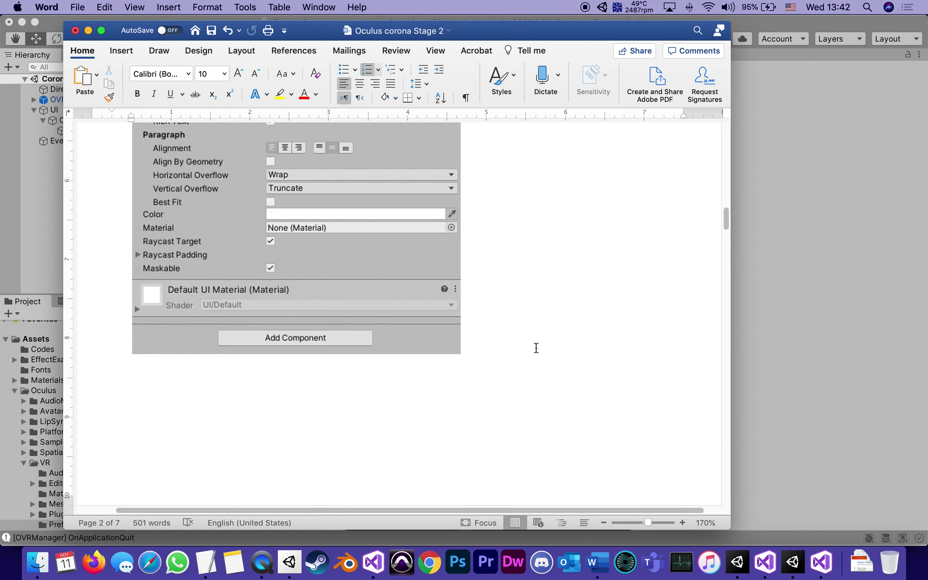
scroll(537, 348, "down", 10)
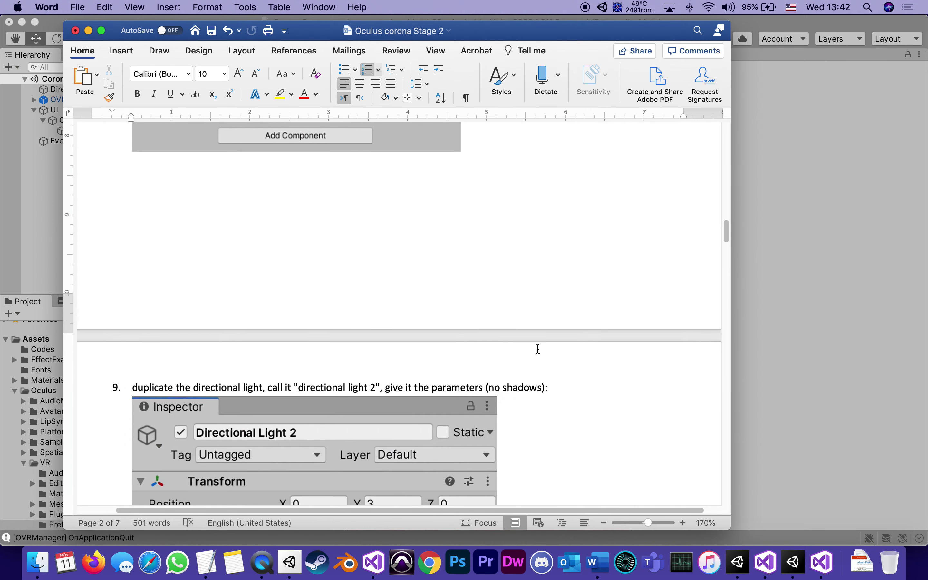
scroll(537, 348, "down", 5)
scroll(534, 342, "up", 3)
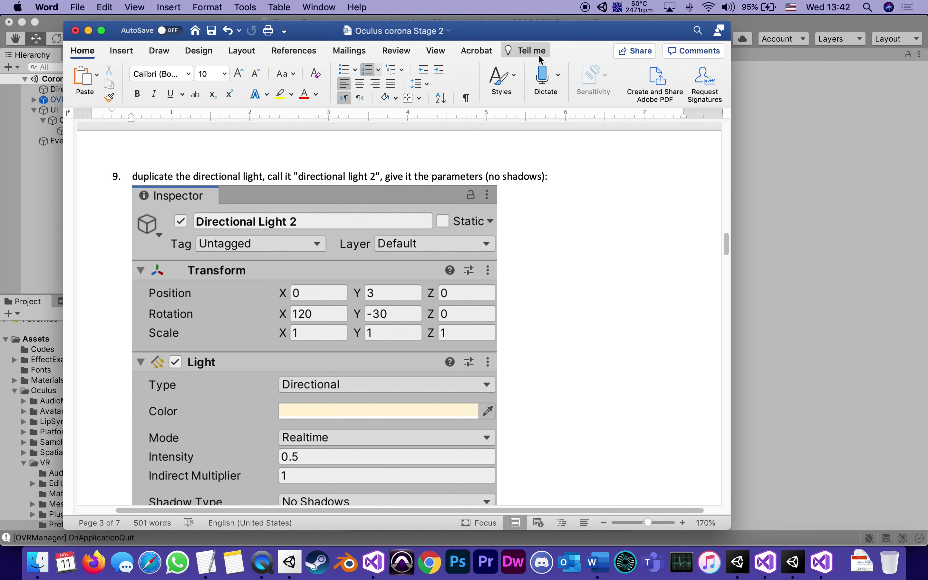
left_click_drag(540, 30, 842, 35)
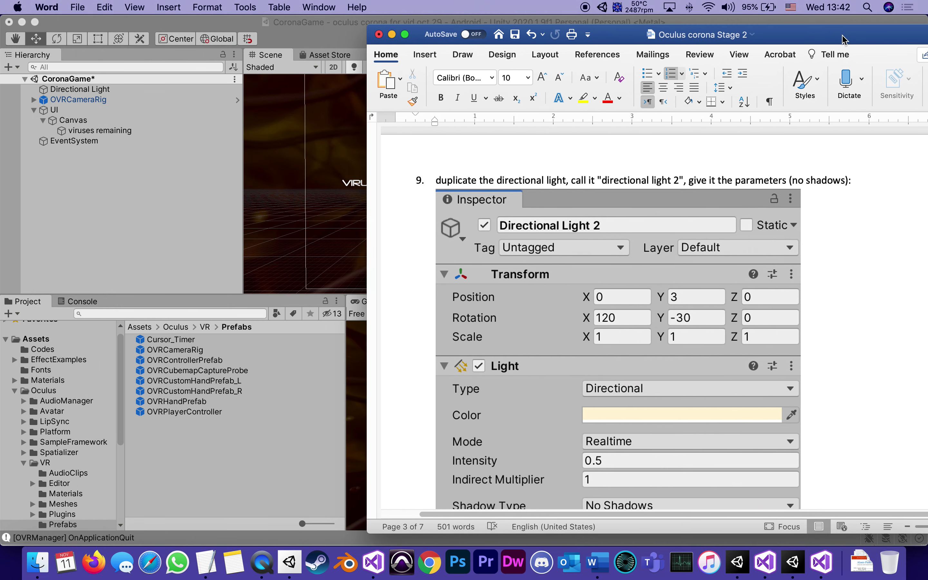
- Switch back to Unity, add a cube to the CoronaGame scene and reset its Transform position to 0, 0, 0
left_click(80, 211)
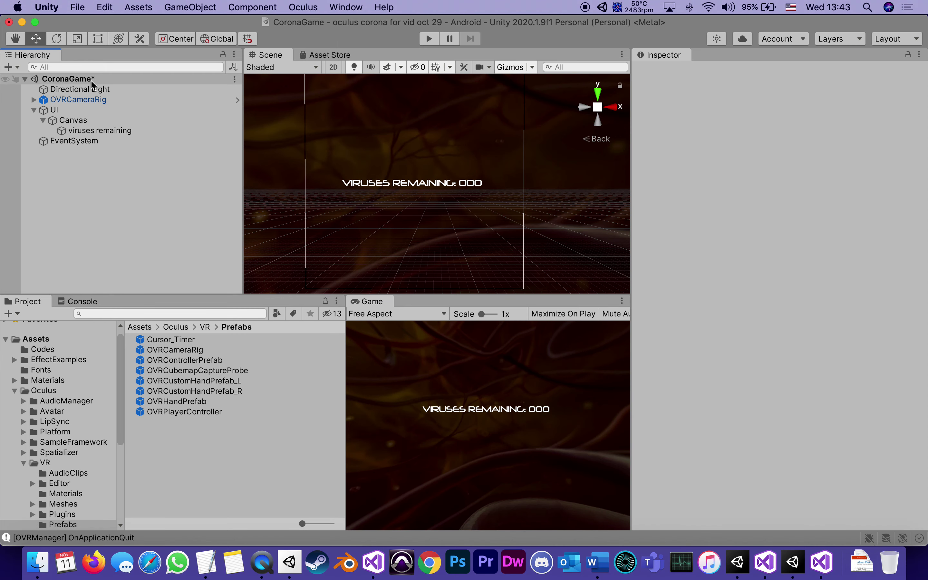
right_click(75, 213)
mouse_move(118, 347)
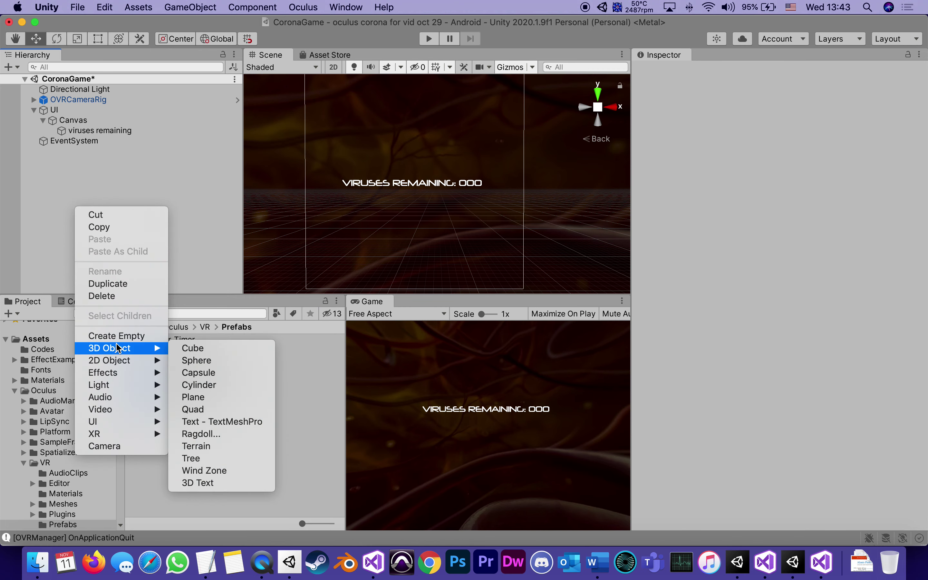
left_click(195, 348)
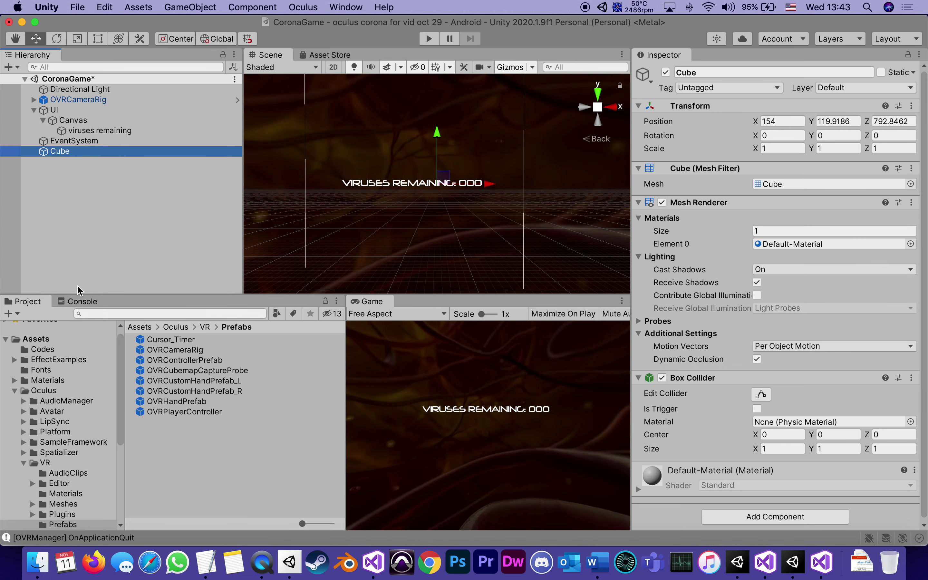
left_click(911, 106)
left_click(899, 122)
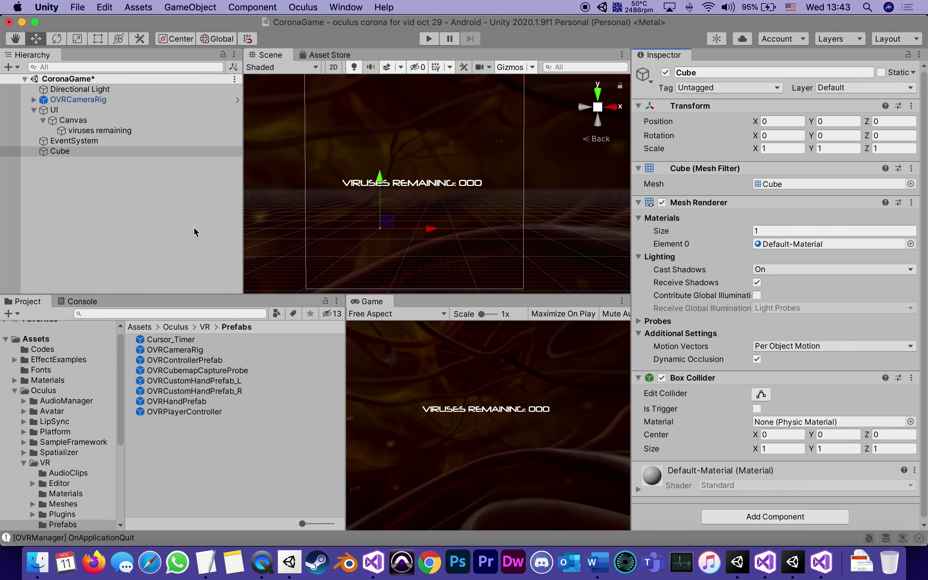
- Focus on the cube and examine how its front and opposite sides are lit
double_click(44, 152)
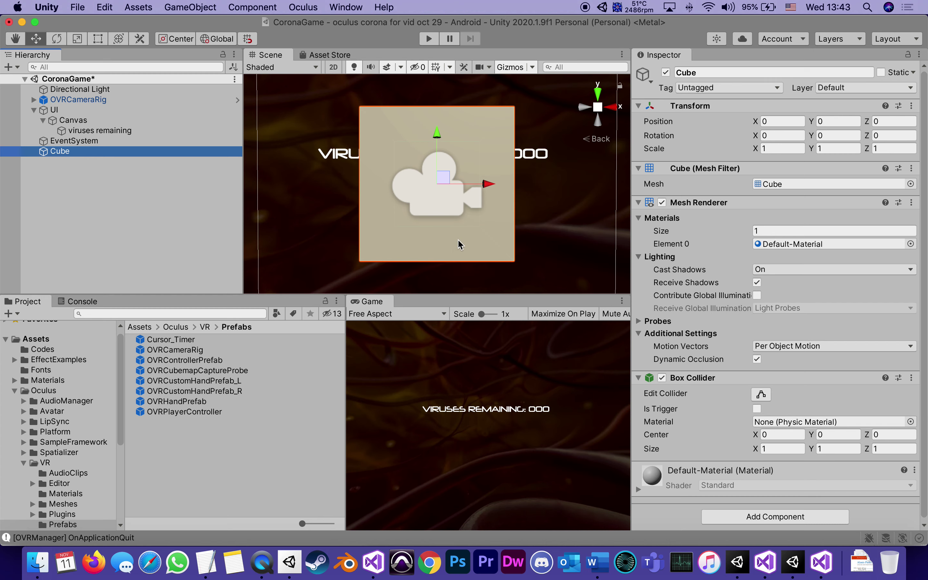
left_click_drag(460, 245, 301, 298, "alt")
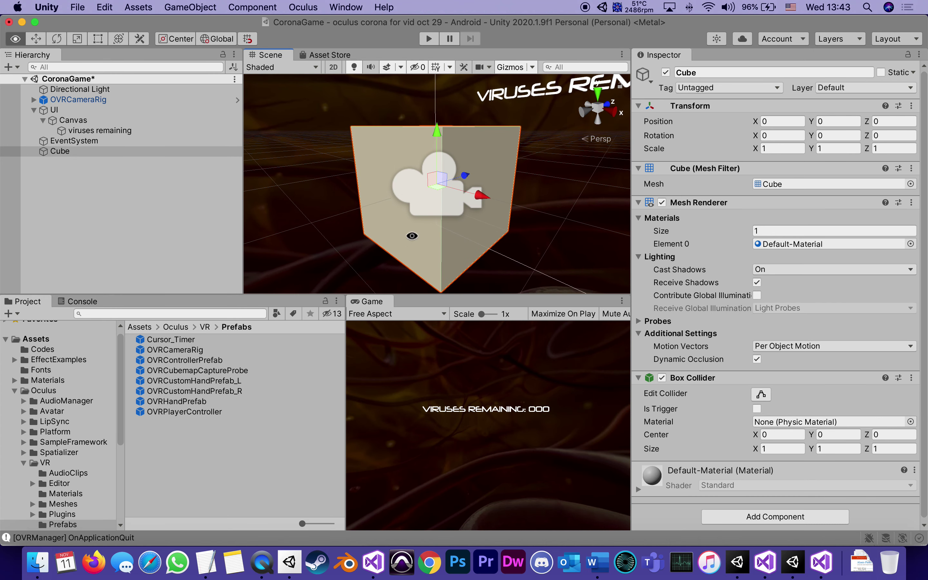
left_click_drag(459, 232, 234, 73, "alt")
left_click(506, 68)
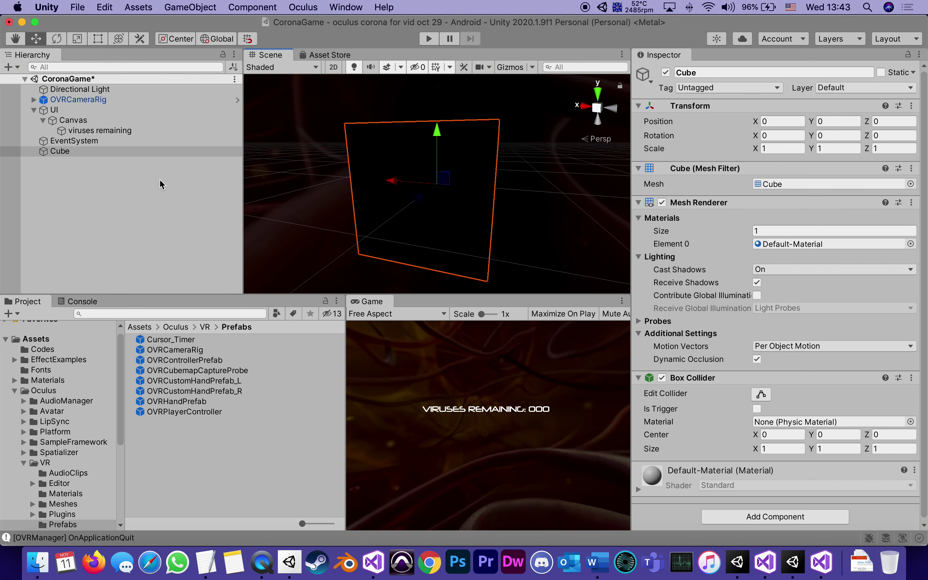
left_click(132, 241)
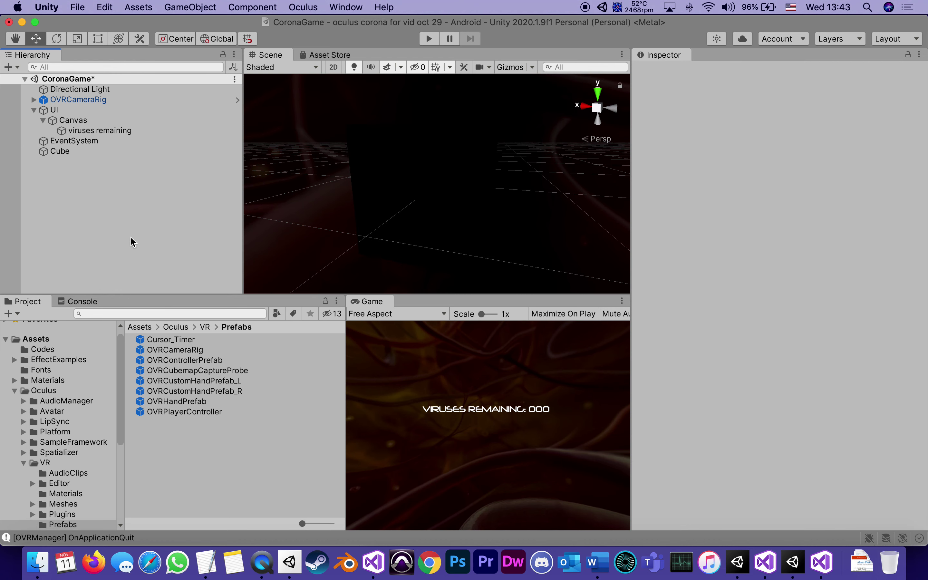
- Duplicate the Directional Light in the CoronaGame scene
left_click(45, 90)
right_click(45, 91)
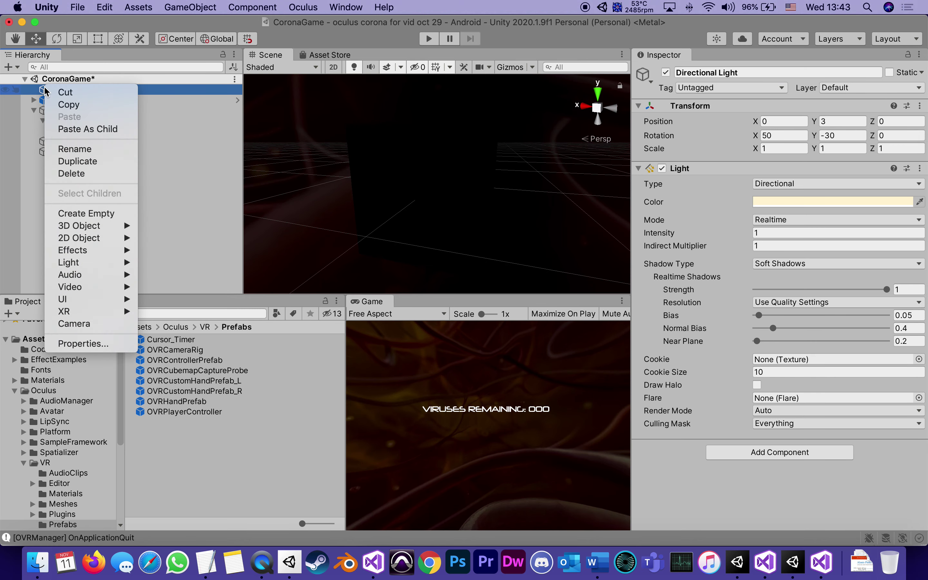
left_click(77, 162)
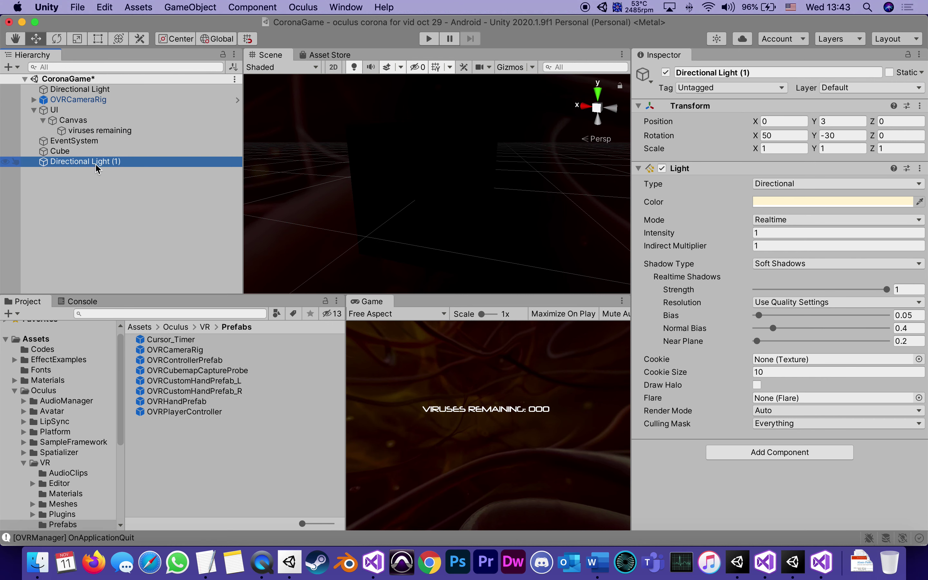
- Rename the duplicated light Directional Light 2 and place it directly below the original Directional Light
left_click(121, 163)
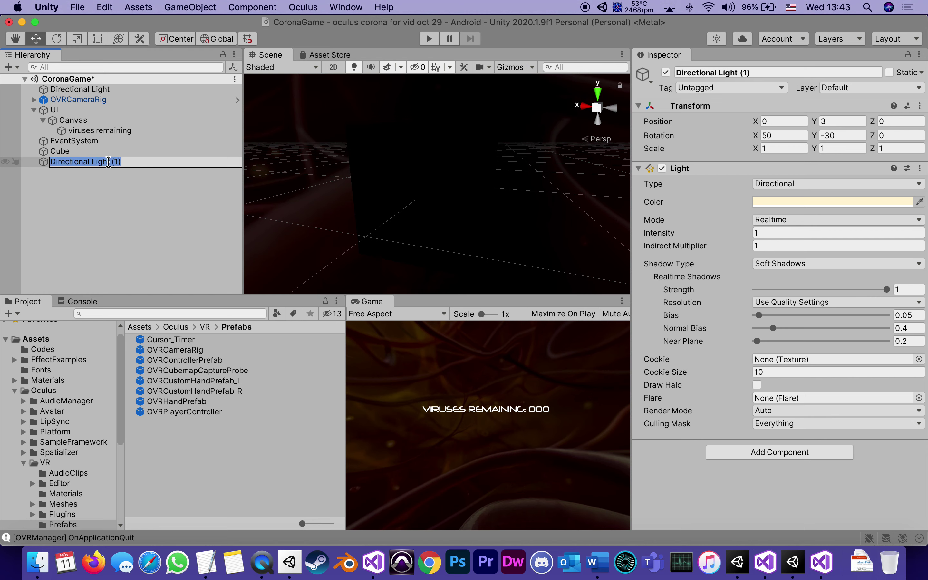
left_click(126, 163)
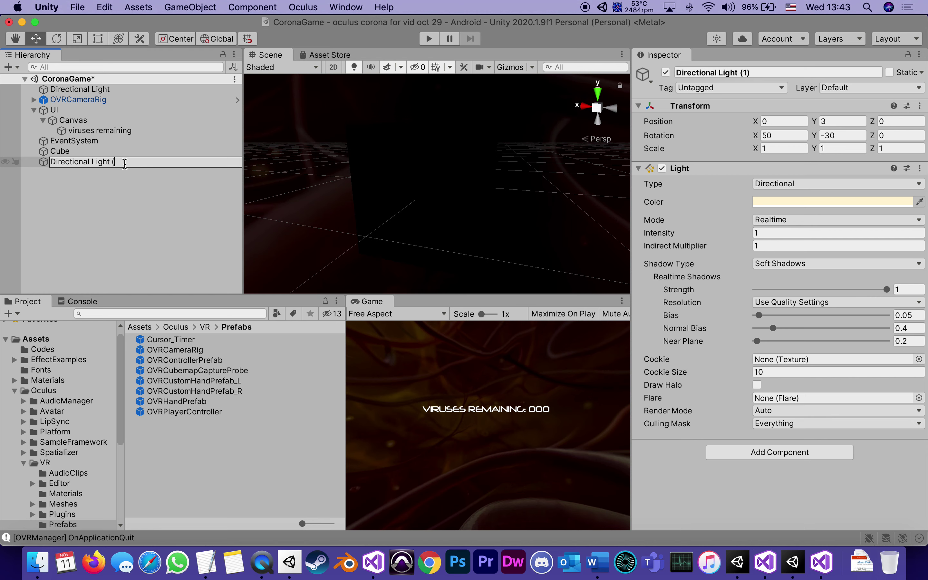
type("2")
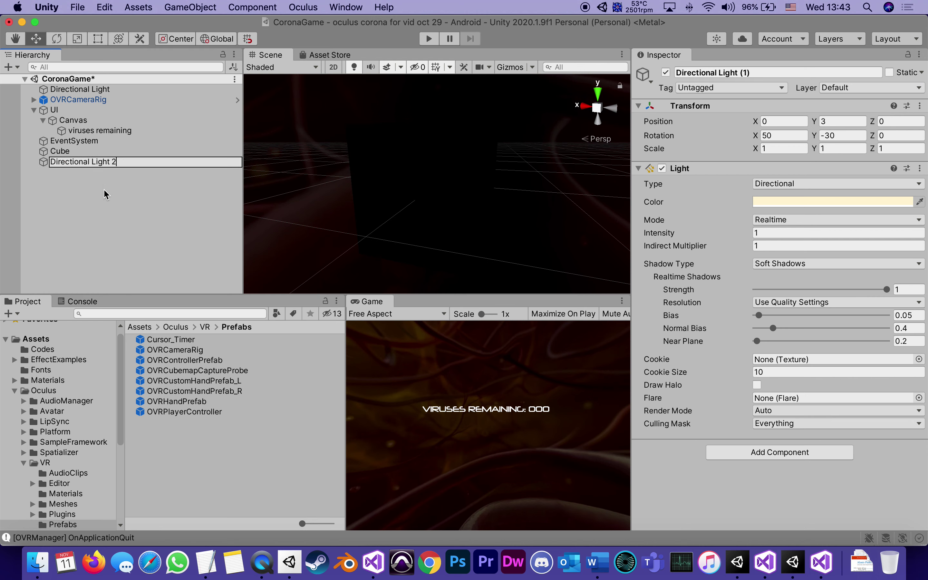
left_click(107, 193)
left_click_drag(45, 162, 48, 95)
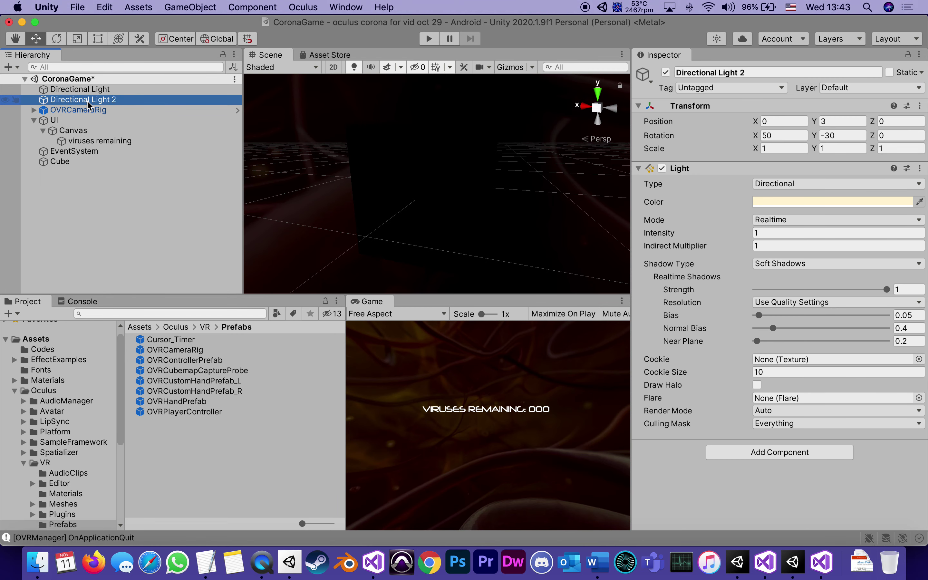
- Narrow the Unity window to reveal the Word instructions and set Directional Light 2's X rotation to 120
left_click_drag(927, 169, 501, 168)
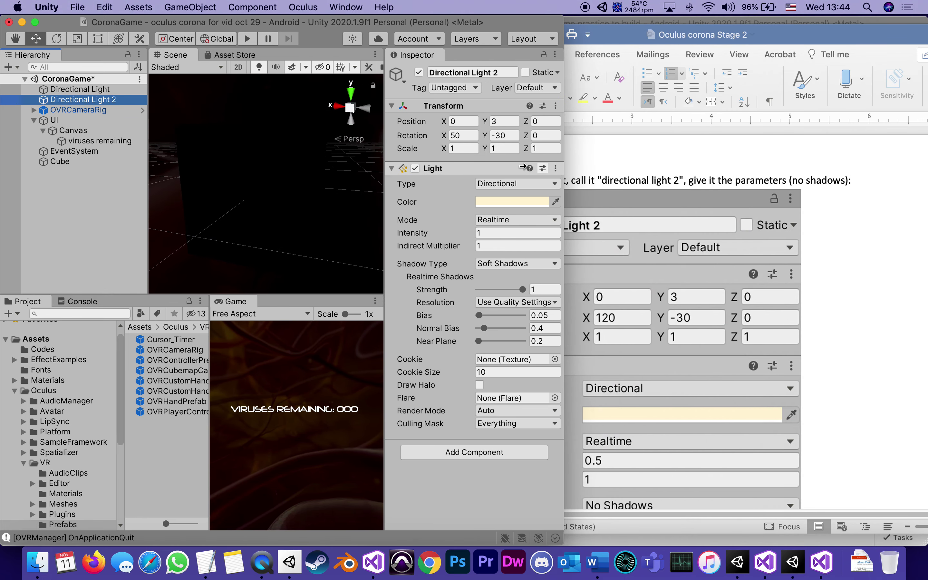
left_click(461, 135)
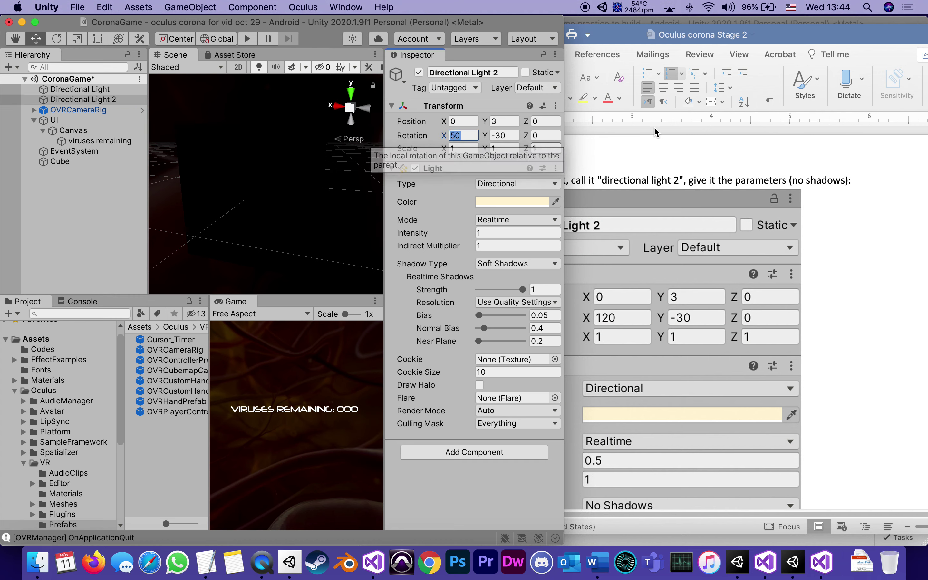
type("12")
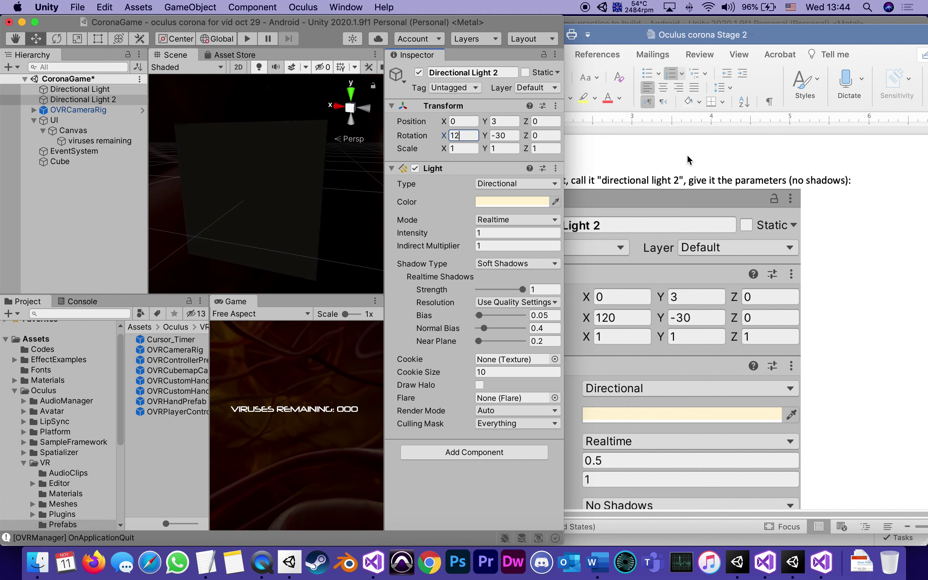
type("0")
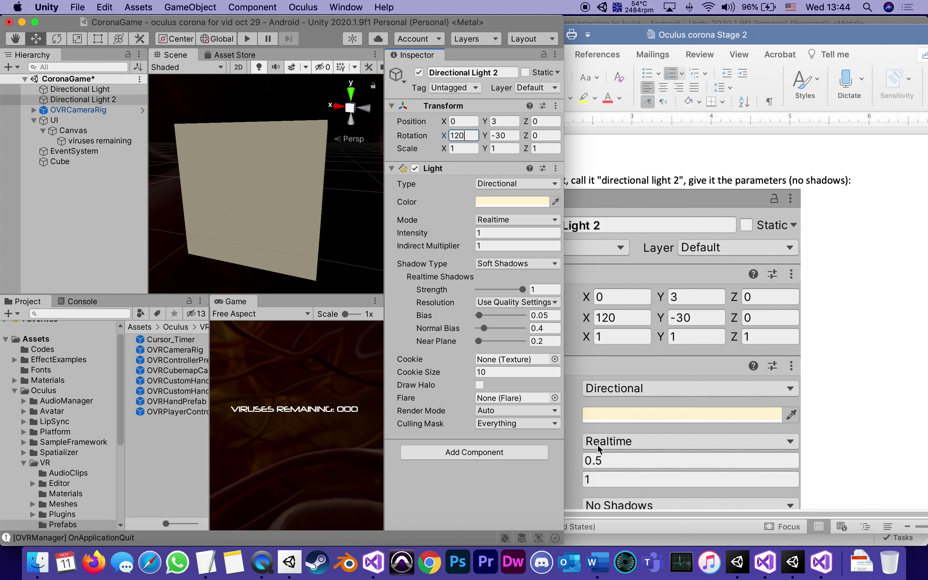
- Set Directional Light 2 to No Shadows with an intensity of 0.5, and restore the Unity window to full size
scroll(596, 442, "down", 3)
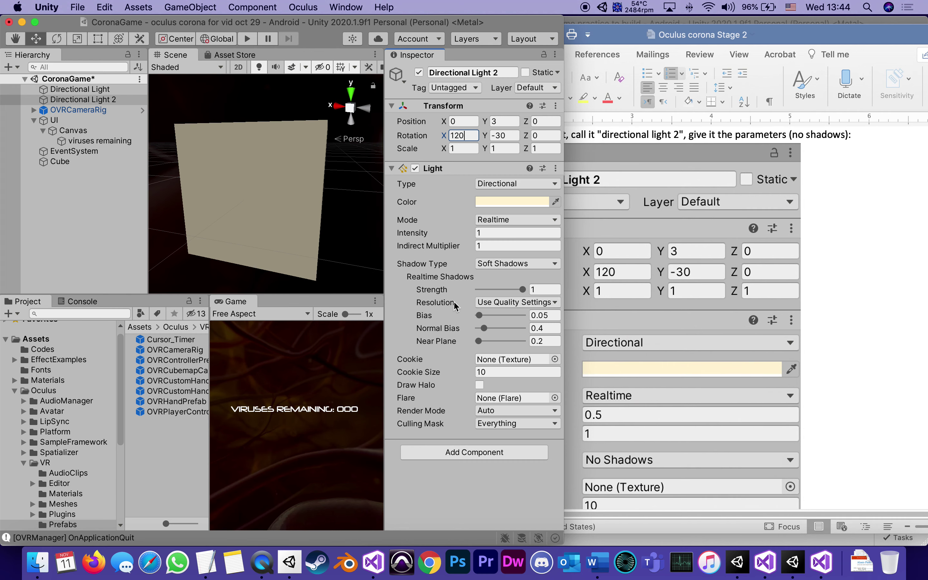
left_click(484, 264)
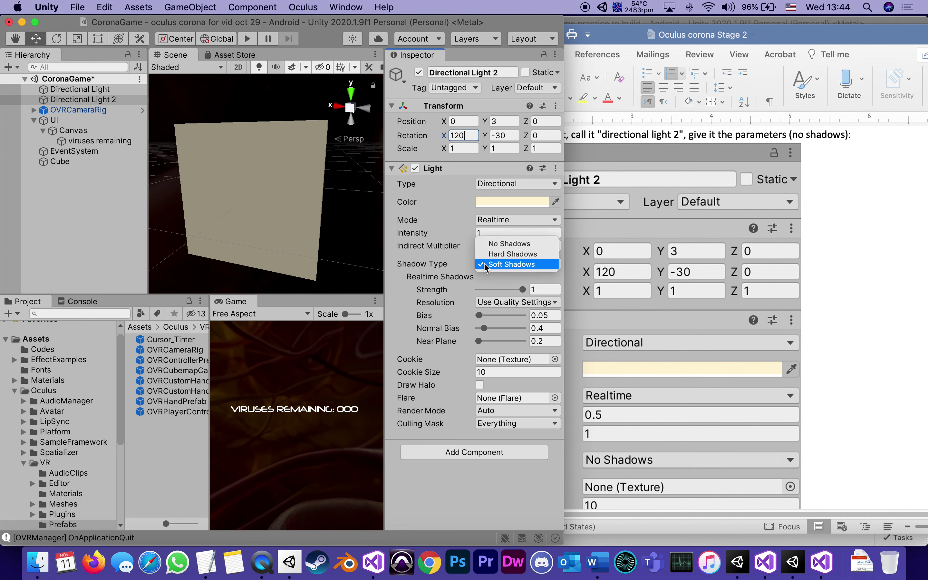
left_click(488, 245)
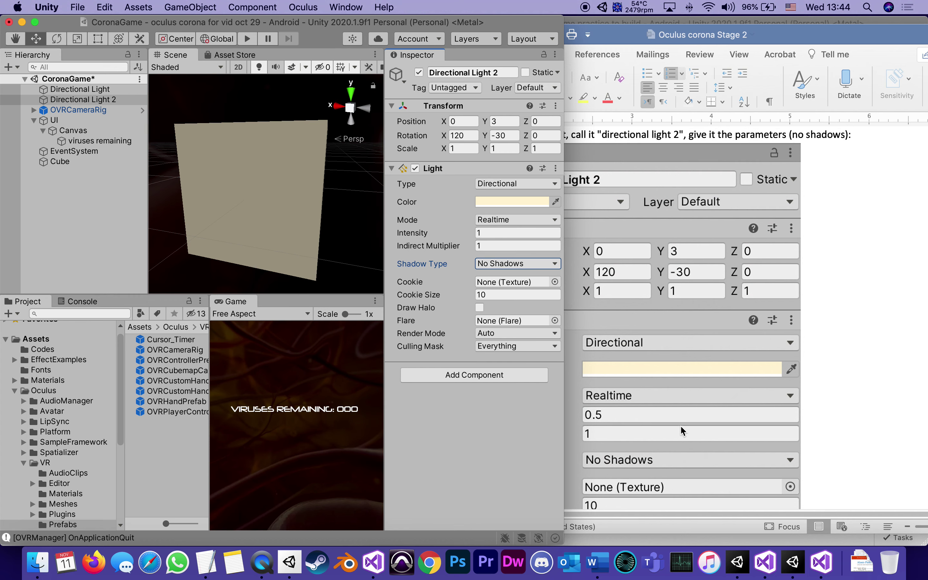
left_click(481, 232)
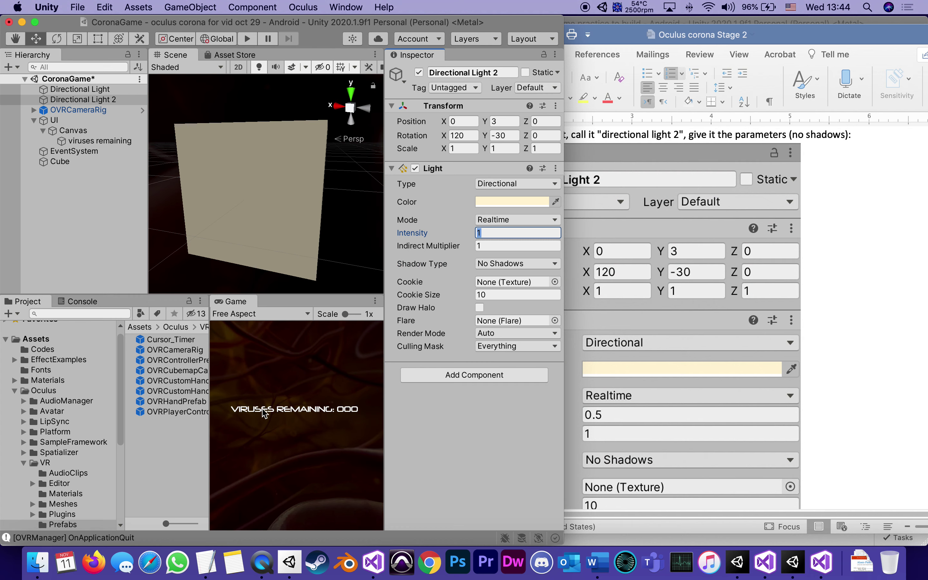
type("0")
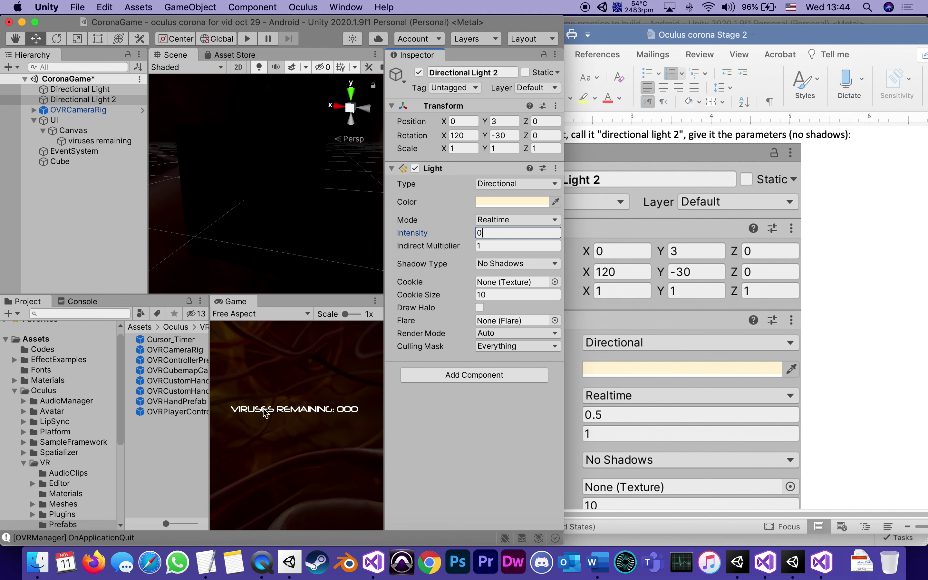
type(".5")
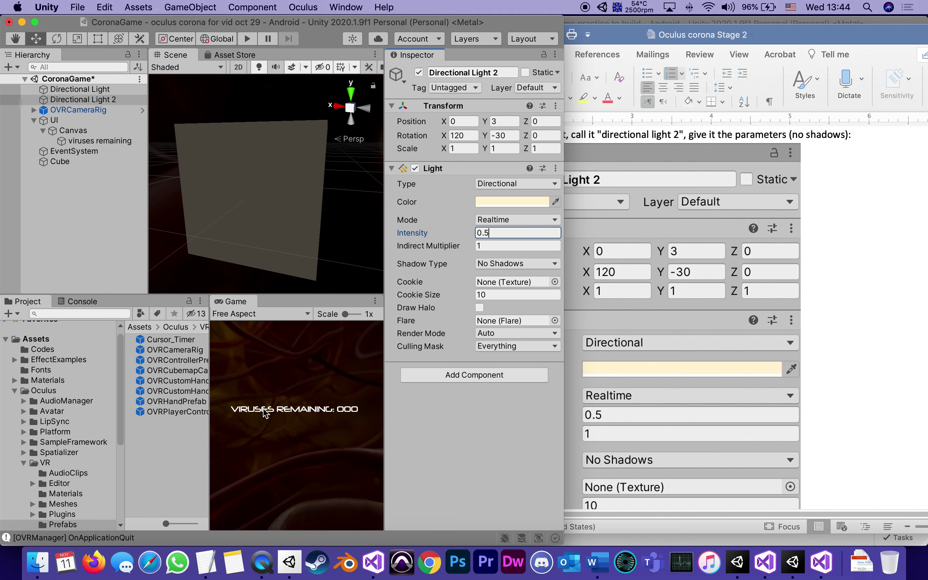
double_click(565, 186)
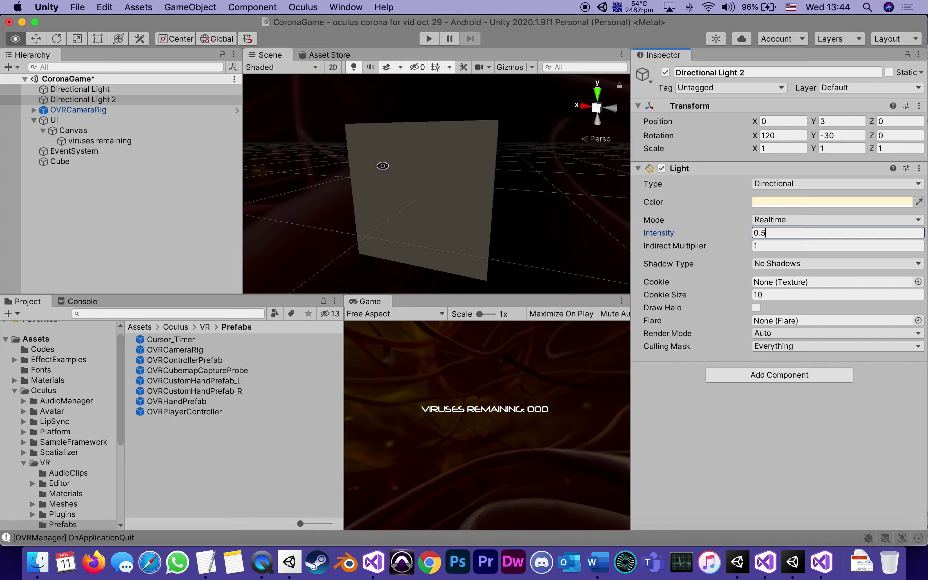
- Check the cube's lighting in the scene, and switch to Word to select instruction 9 for highlighting
left_click_drag(378, 163, 575, 227, "alt")
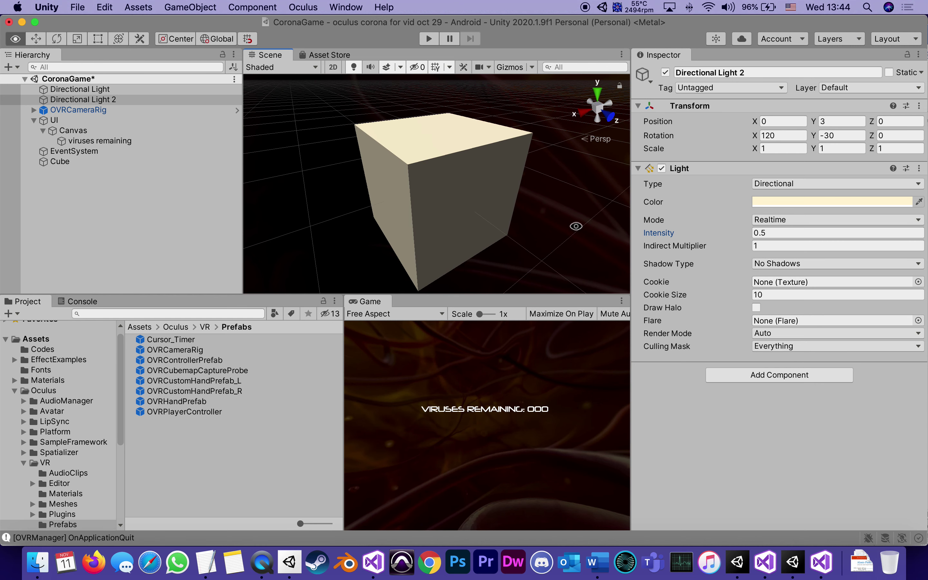
left_click(144, 237)
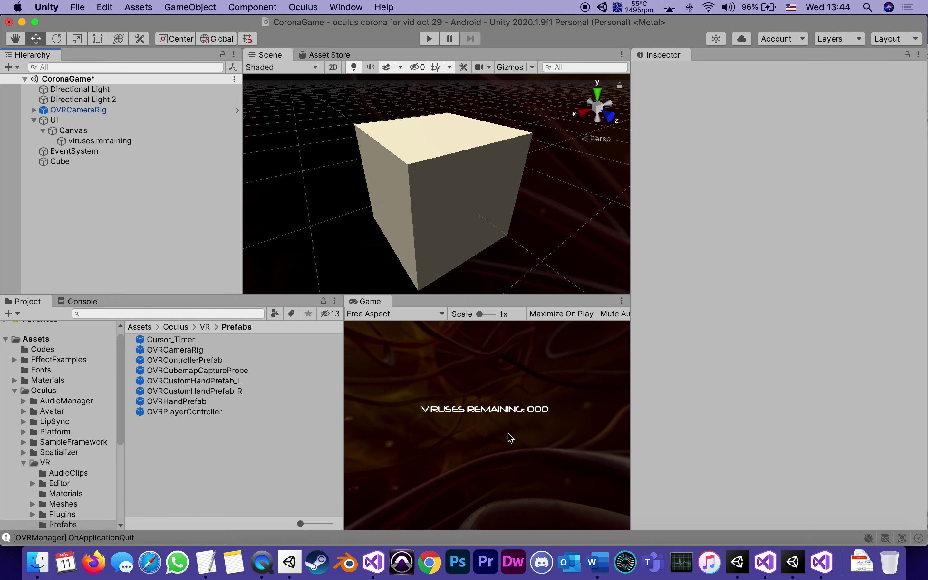
left_click(597, 562)
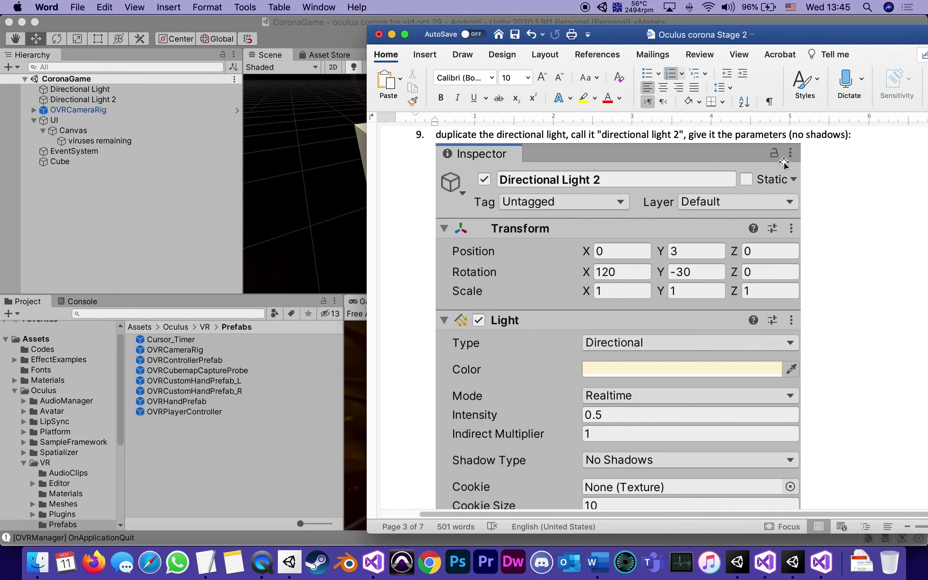
triple_click(857, 135)
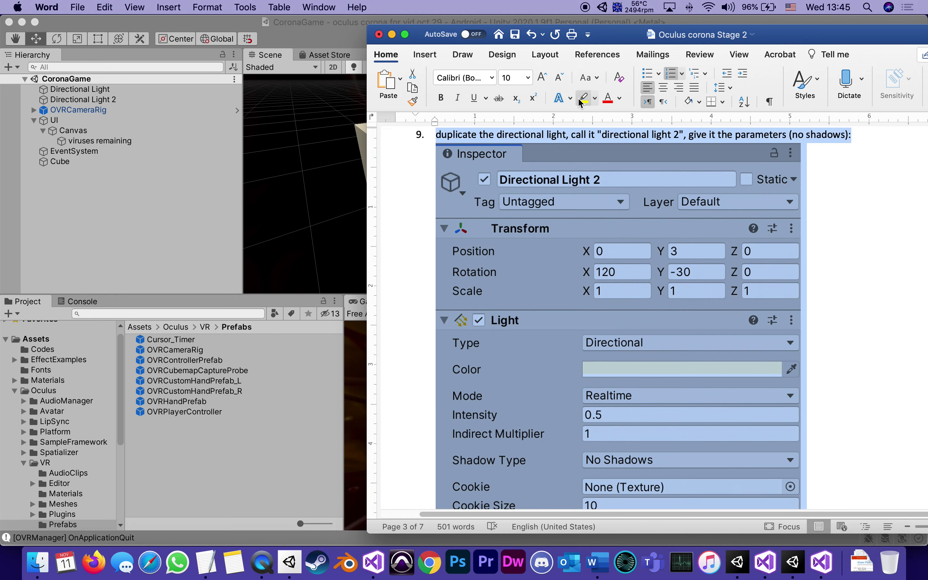
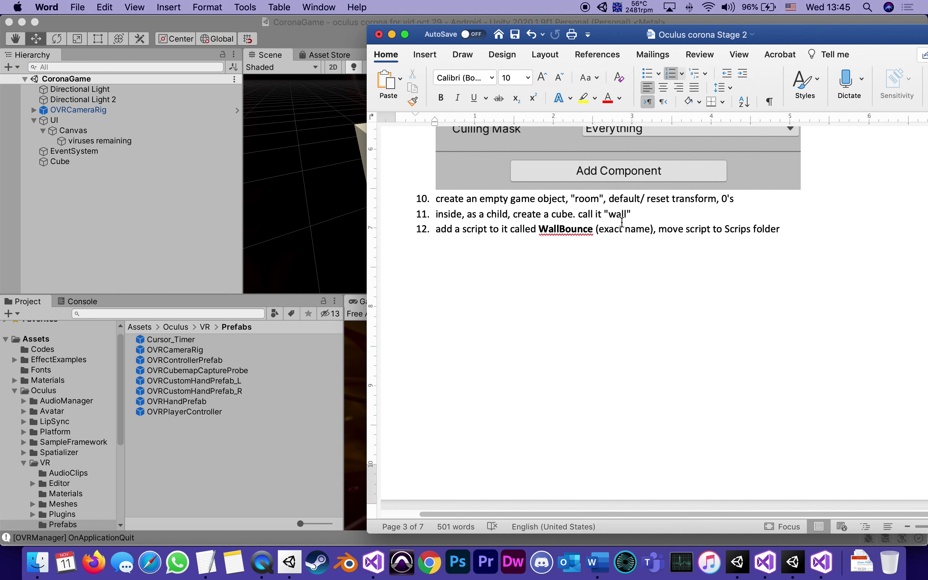
- Switch back to Unity and delete the Cube from the CoronaGame scene
left_click(126, 235)
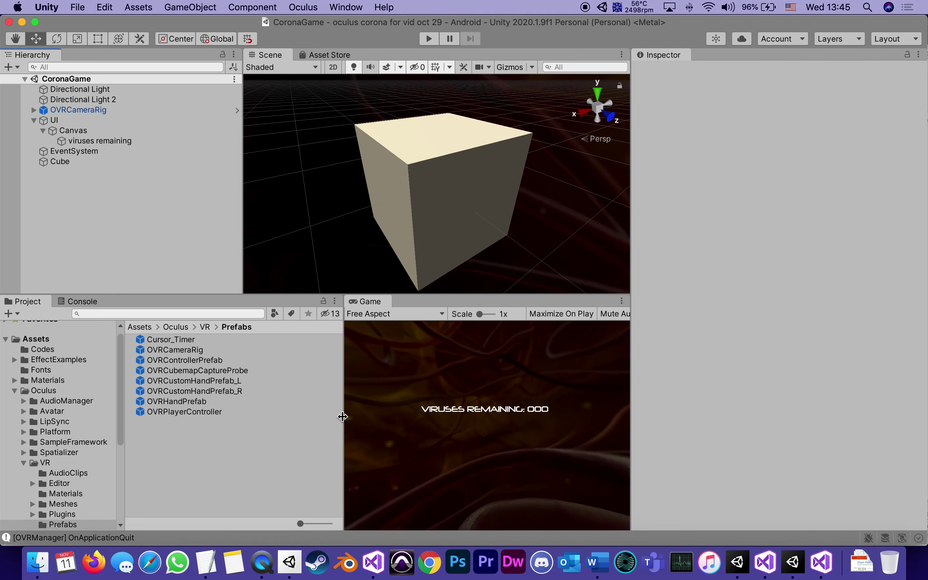
scroll(352, 233, "down", 10)
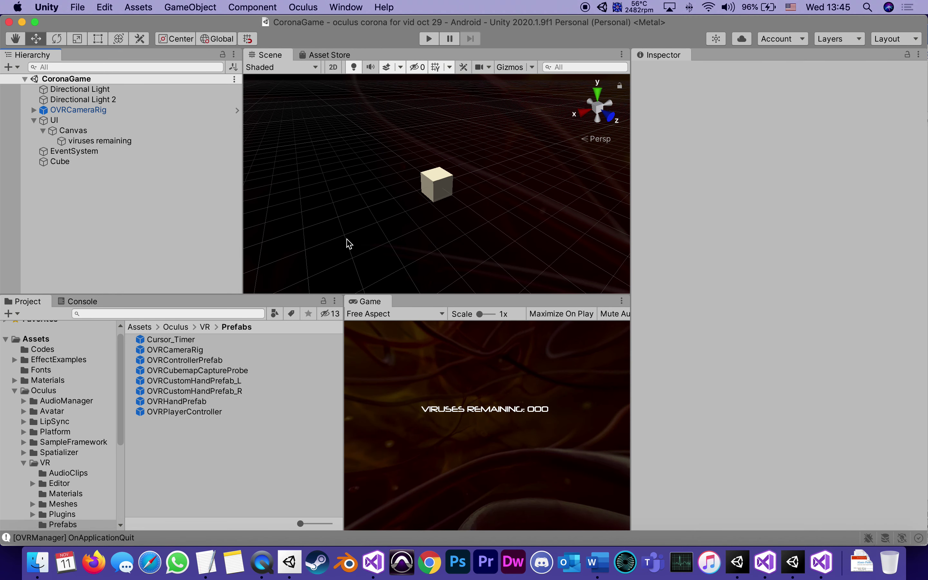
left_click(41, 161)
right_click(42, 161)
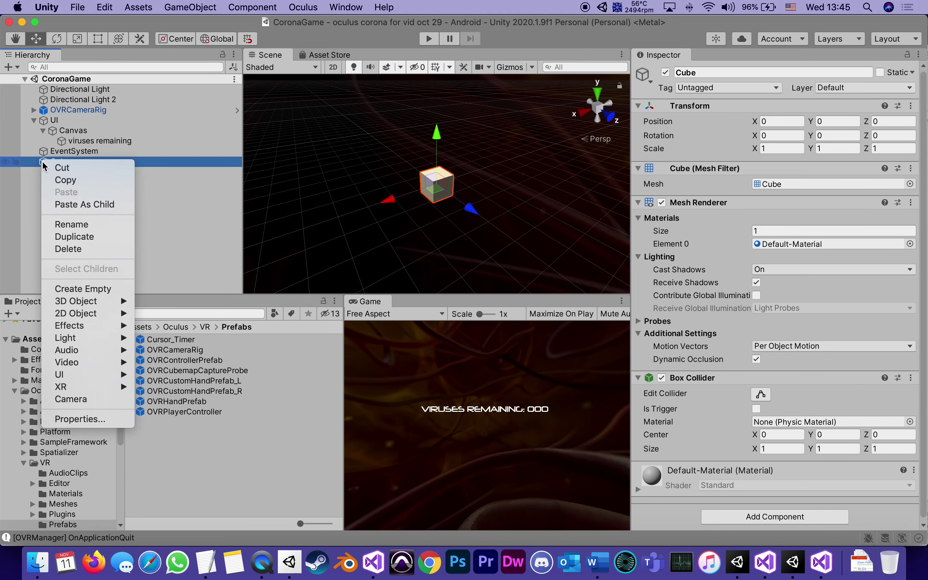
left_click(71, 249)
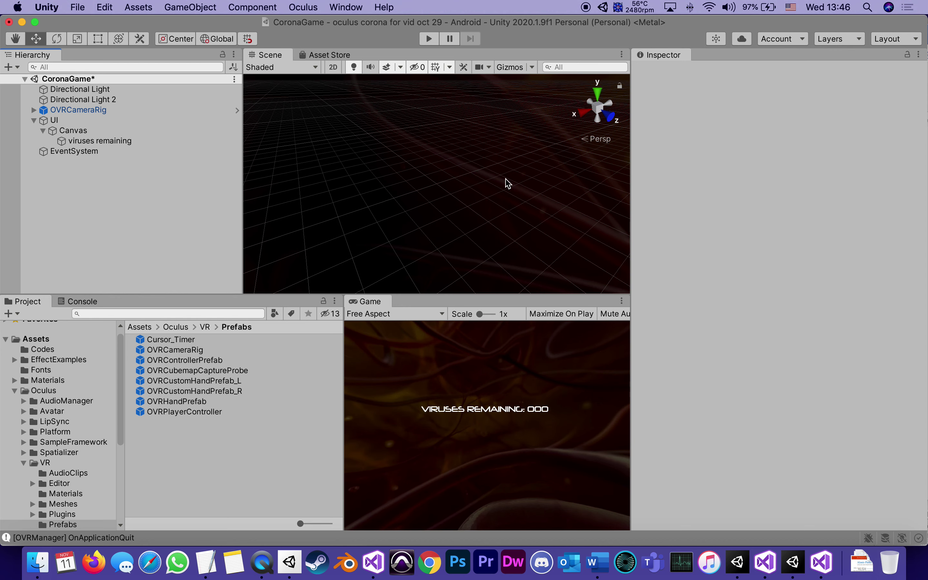
- Create an empty game object named room at the scene's root and check its transform values
right_click(66, 196)
left_click(102, 317)
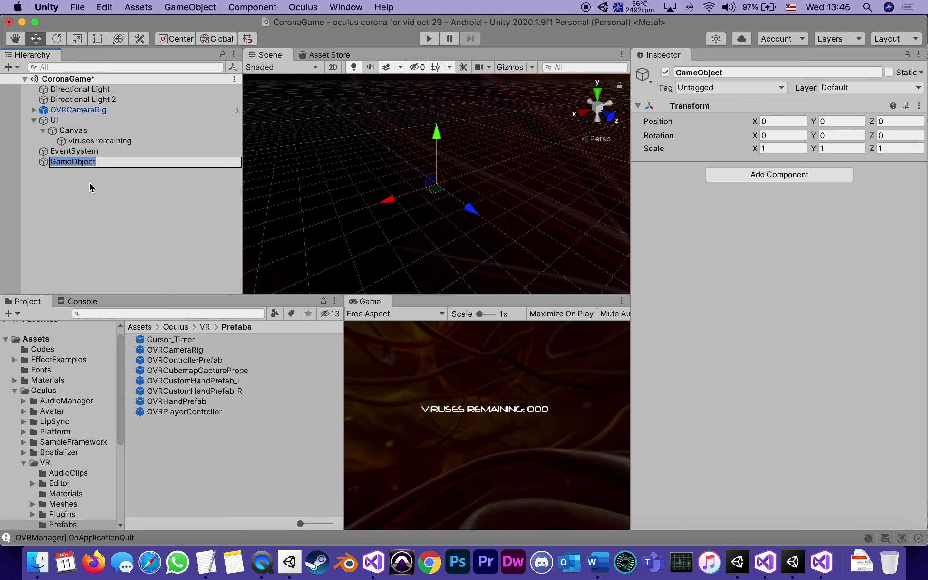
type("room")
left_click(96, 234)
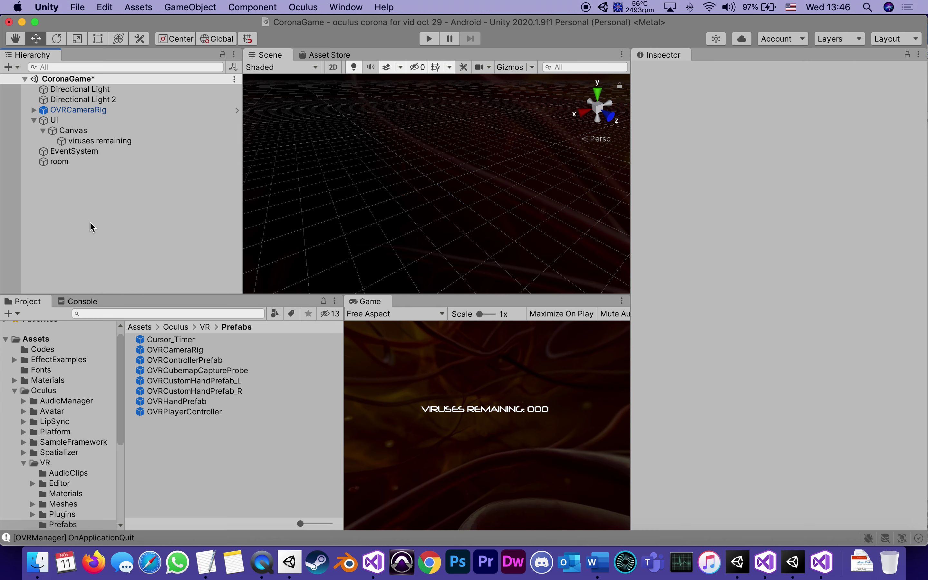
left_click(45, 163)
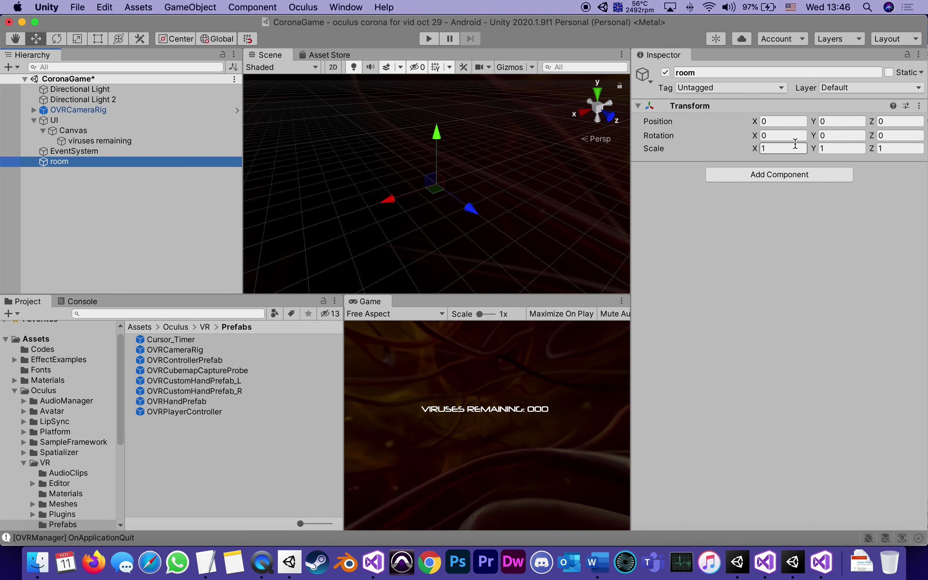
- Switch to Word and highlight instruction 10, about creating the empty room object, in yellow
left_click(595, 564)
left_click_drag(748, 203, 443, 201)
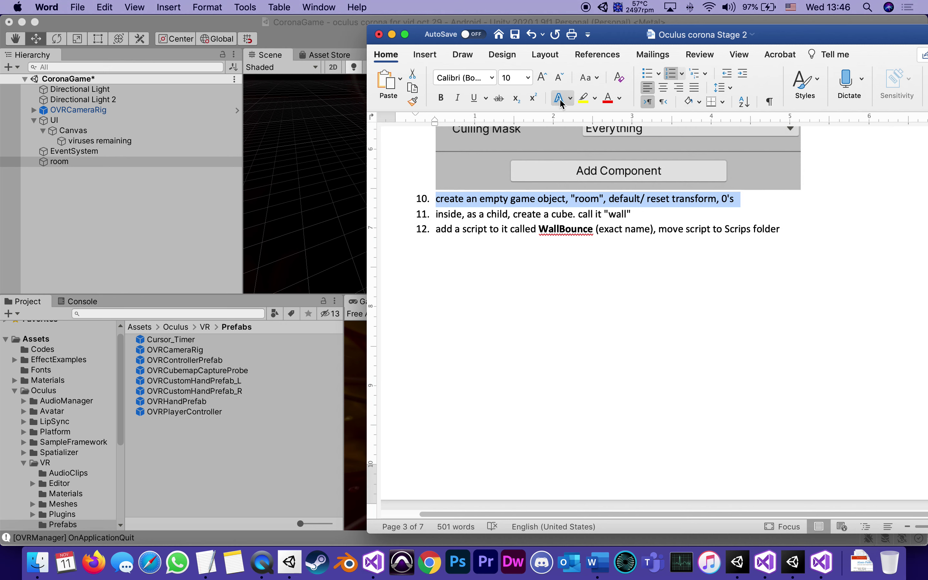
left_click(583, 98)
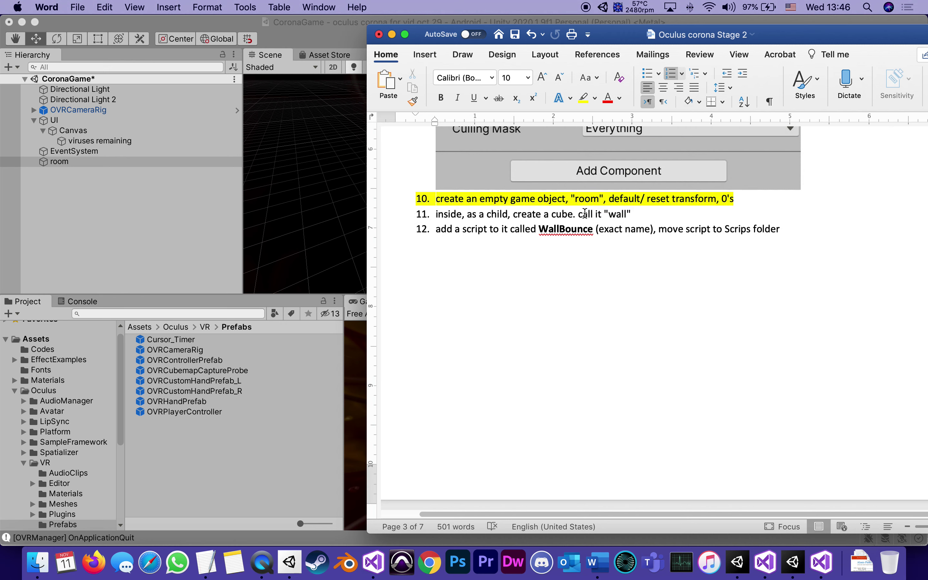
- In Unity, create a cube named wall as a child of room, and toggle its Mesh Renderer off and on
left_click(56, 175)
left_click(45, 161)
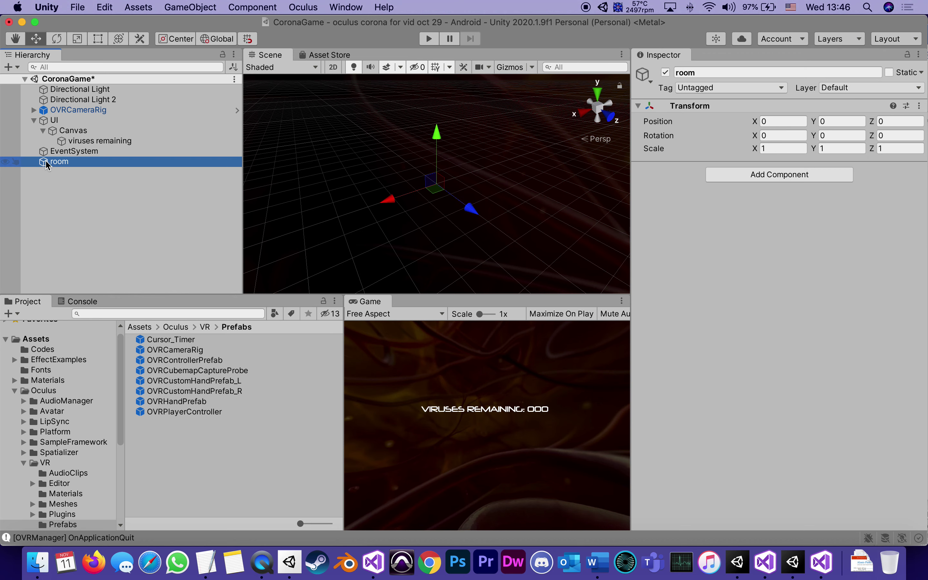
right_click(46, 162)
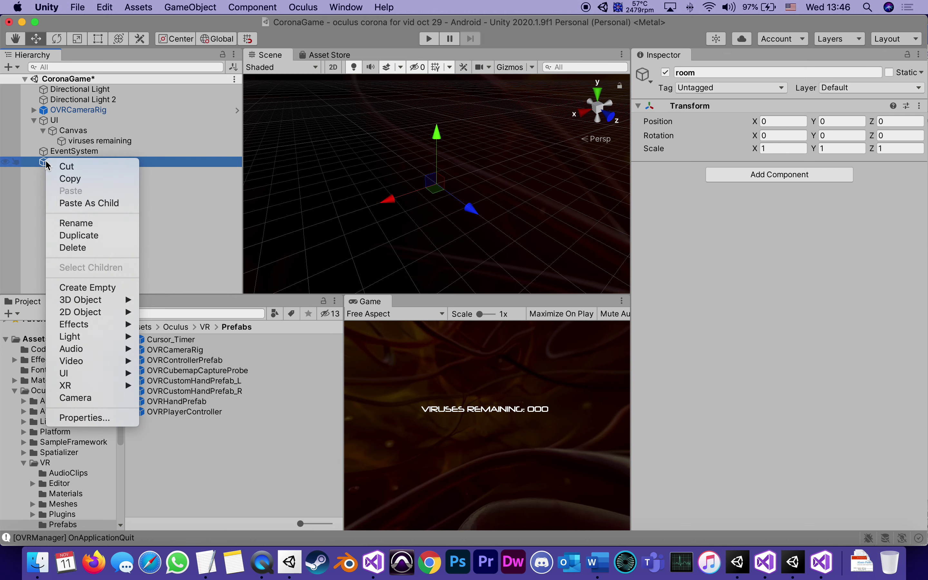
mouse_move(82, 299)
left_click(163, 300)
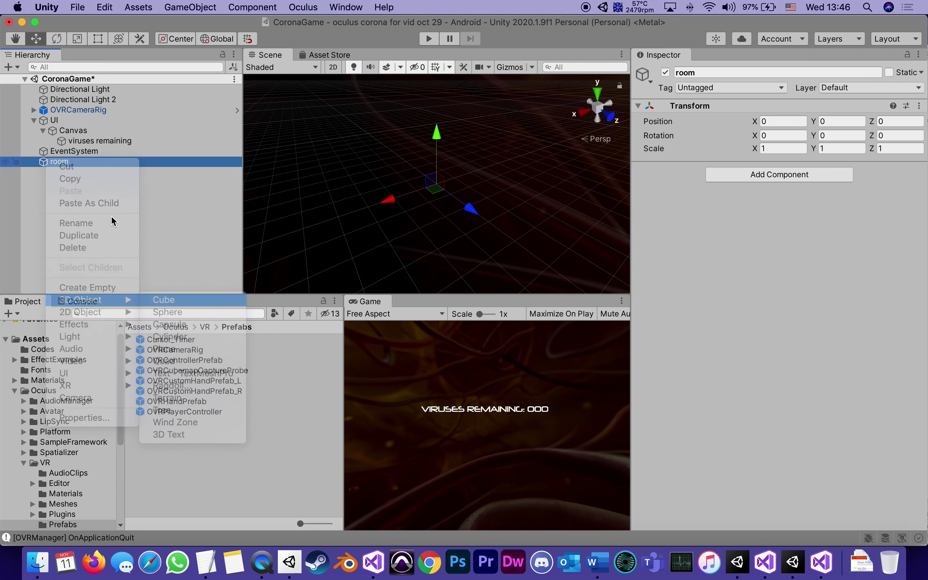
left_click(73, 172)
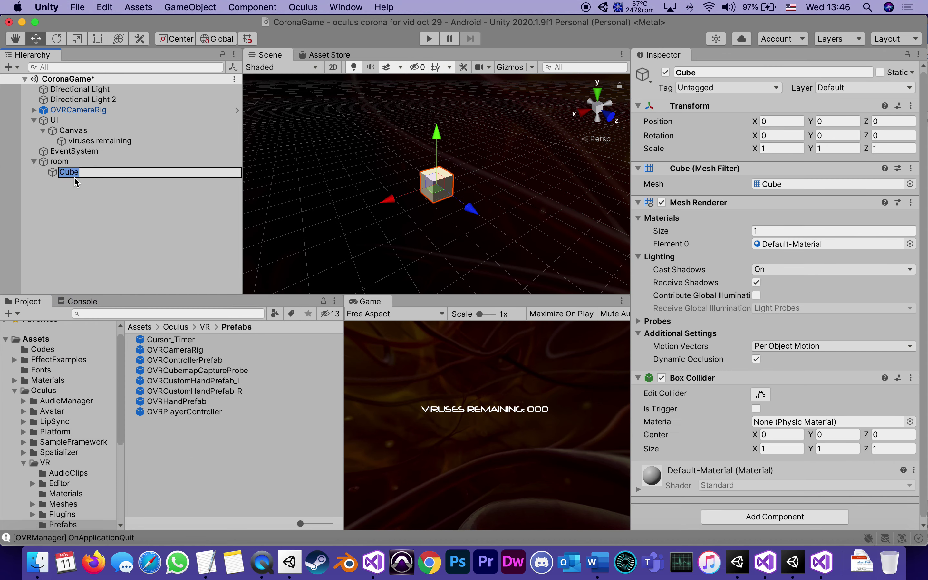
type("wall")
left_click(661, 203)
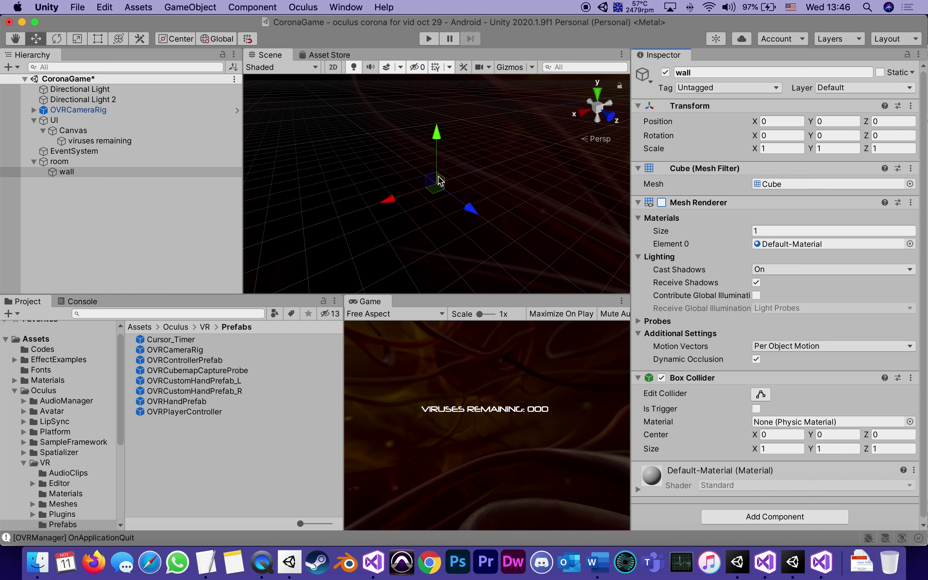
left_click(661, 203)
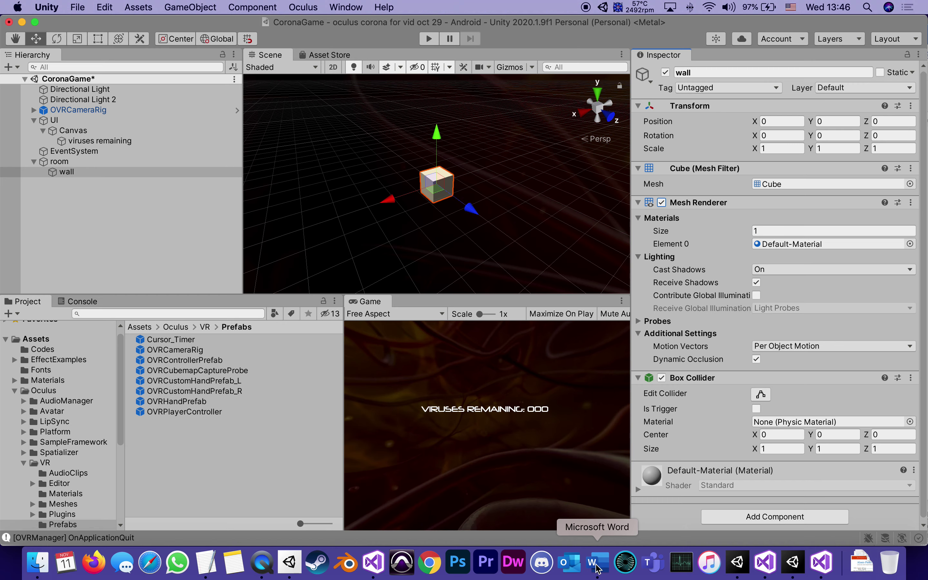
- Narrow the Unity window and highlight instruction 11, about creating the wall cube, in yellow in Word
left_click_drag(924, 212, 438, 213)
left_click(635, 245)
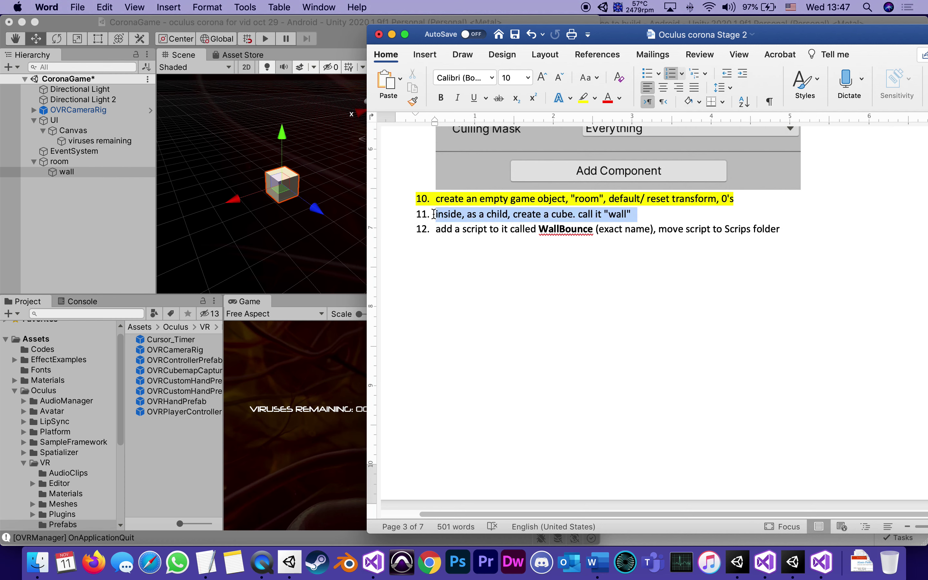
left_click(583, 98)
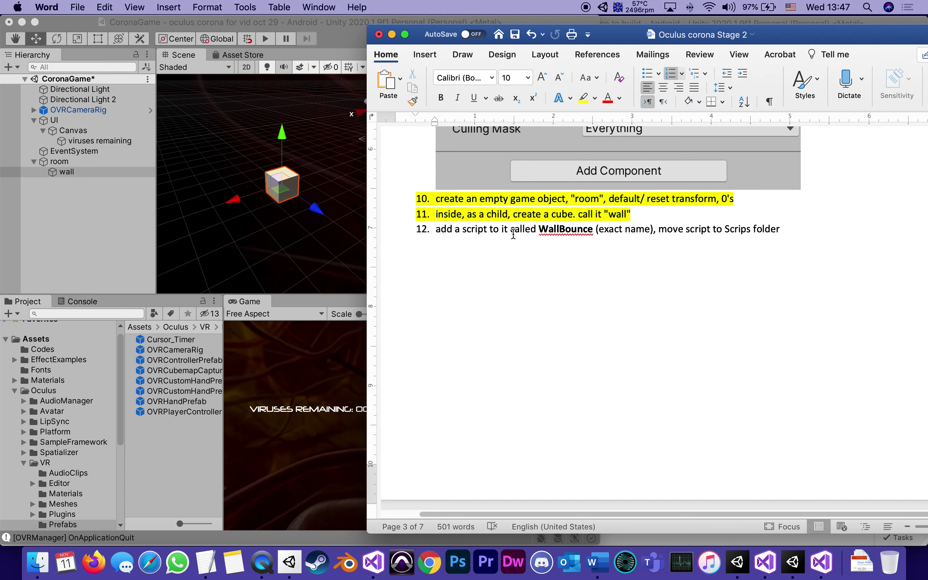
- Read instruction 12 in Word, and add a new script component named WallBounce to the wall object in Unity
scroll(633, 286, "down", 5)
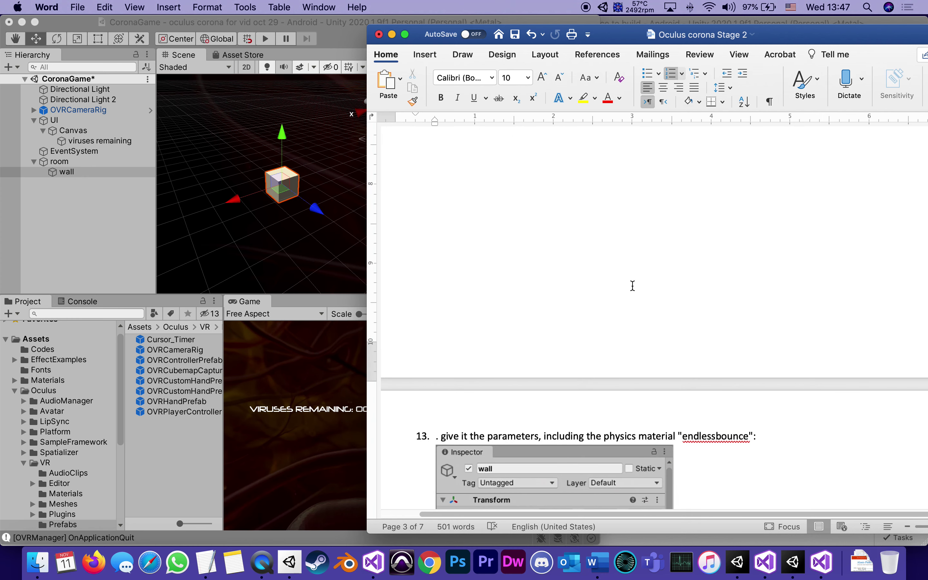
scroll(633, 285, "up", 5)
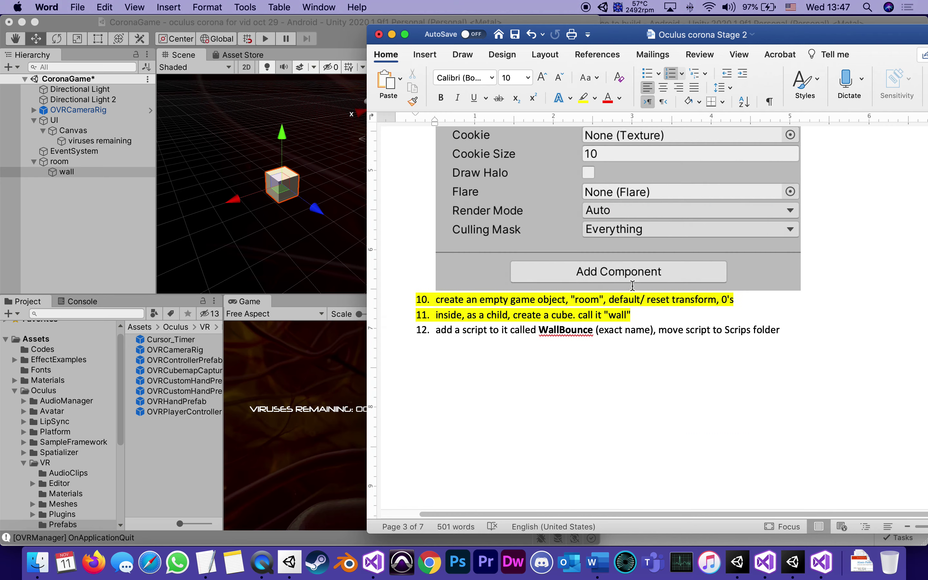
left_click(90, 219)
left_click(295, 191)
scroll(526, 385, "down", 2)
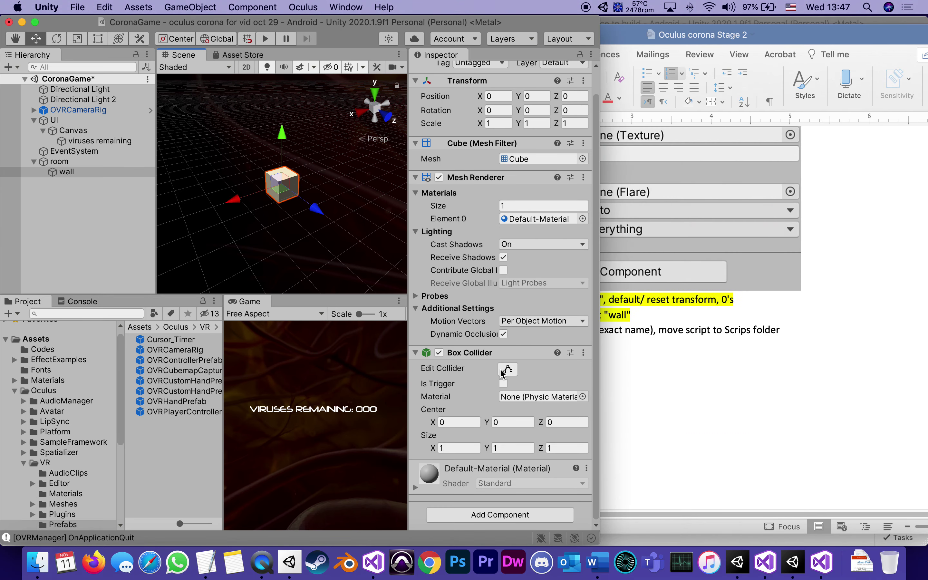
left_click(520, 515)
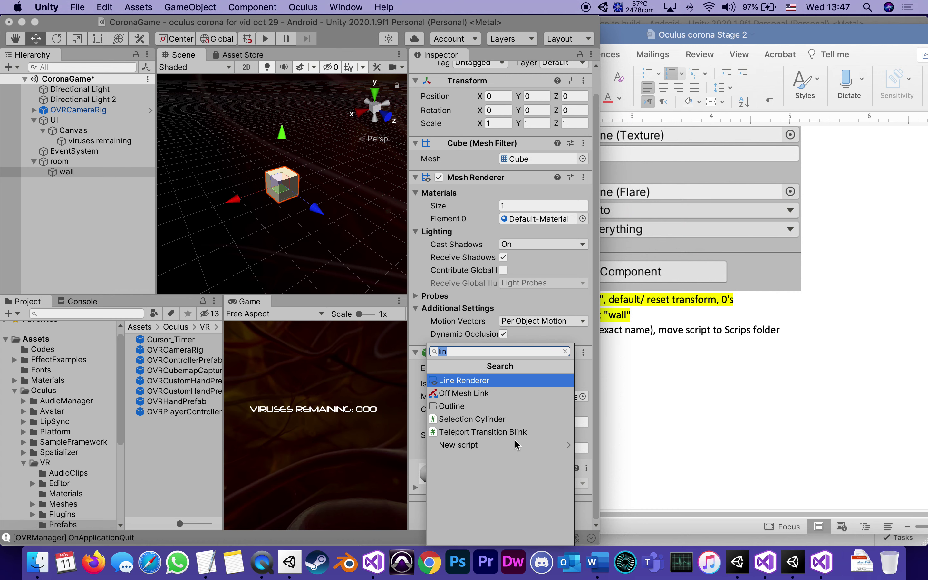
left_click(463, 445)
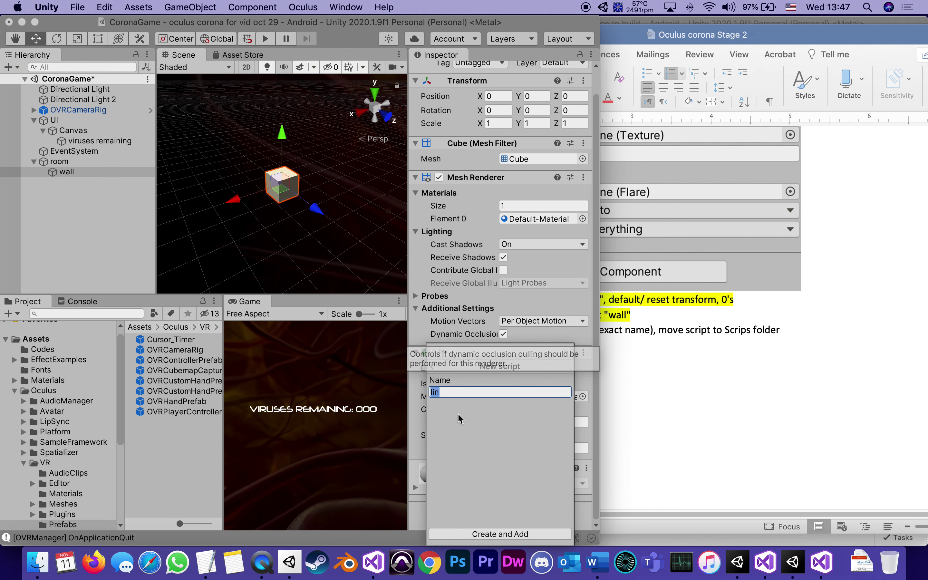
type("WallBounce")
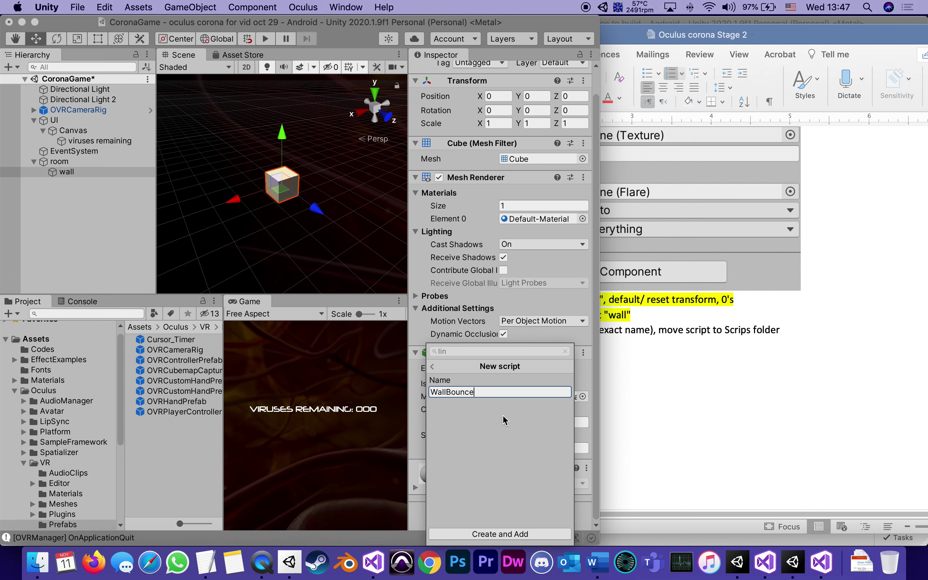
left_click(497, 533)
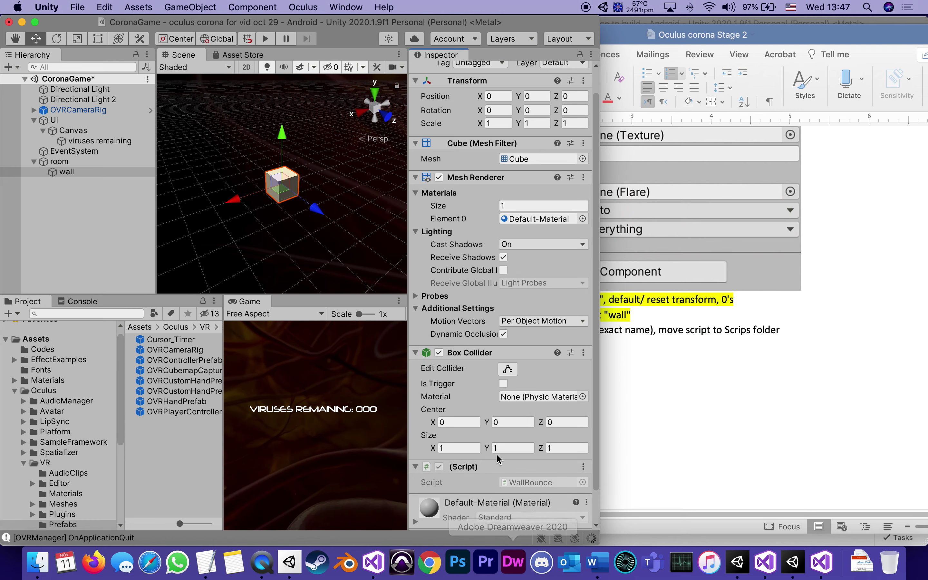
scroll(498, 479, "down", 2)
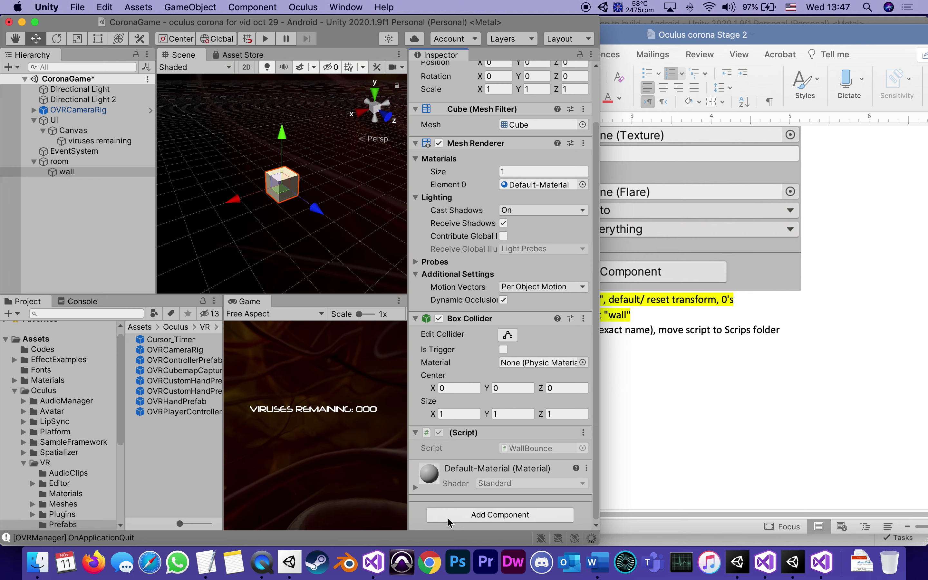
- Move the WallBounce script from Assets into the Scripts folder, and check the script component on the wall
left_click(33, 339)
left_click(150, 464)
left_click_drag(150, 464, 167, 425)
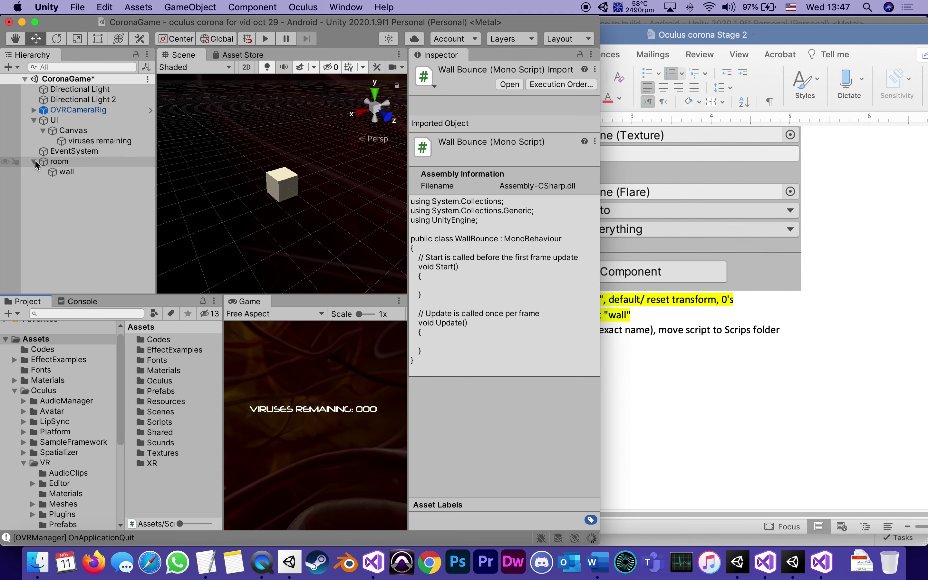
left_click(65, 174)
scroll(498, 353, "down", 3)
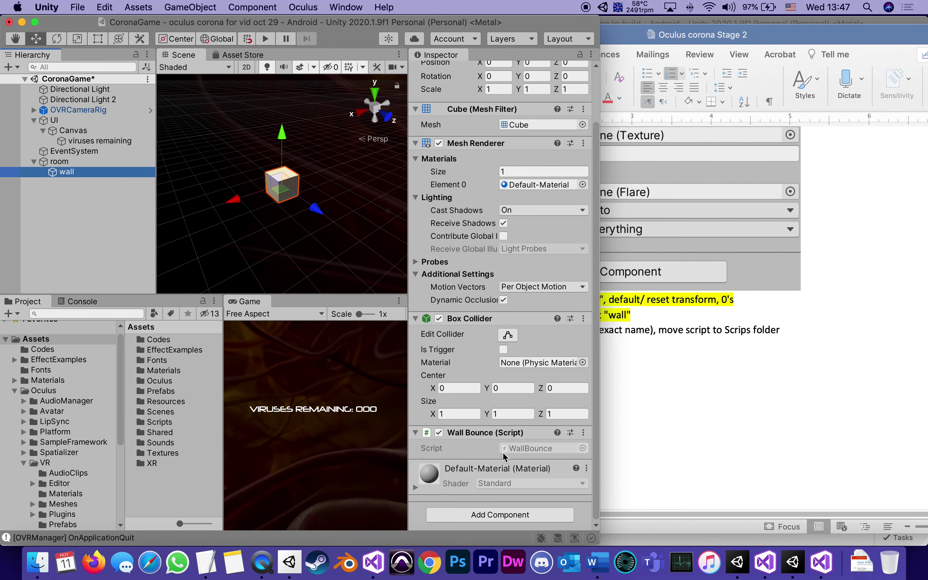
- Highlight instruction 12, about the WallBounce script, in yellow in Word, and go on to instruction 13
left_click(611, 424)
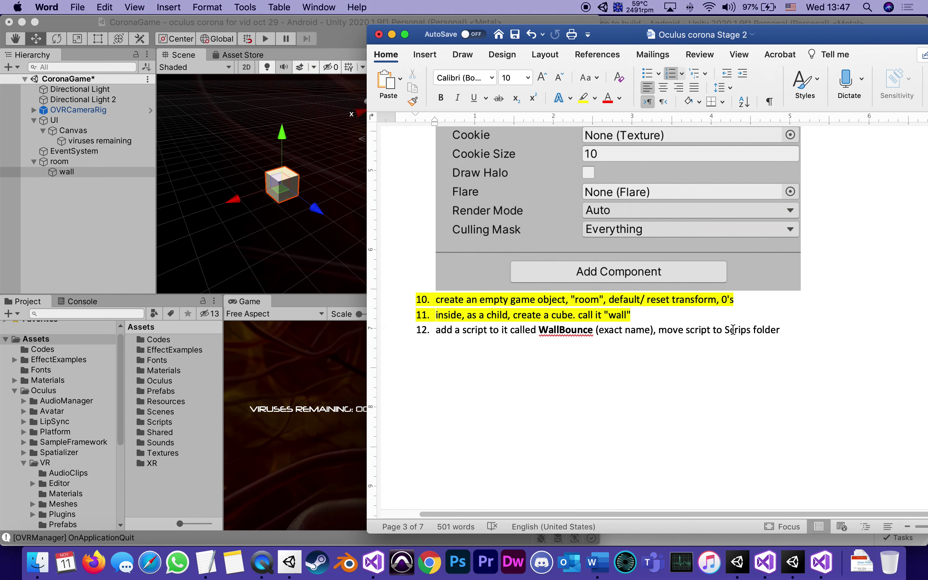
left_click_drag(756, 329, 430, 337)
left_click(585, 99)
scroll(659, 362, "down", 8)
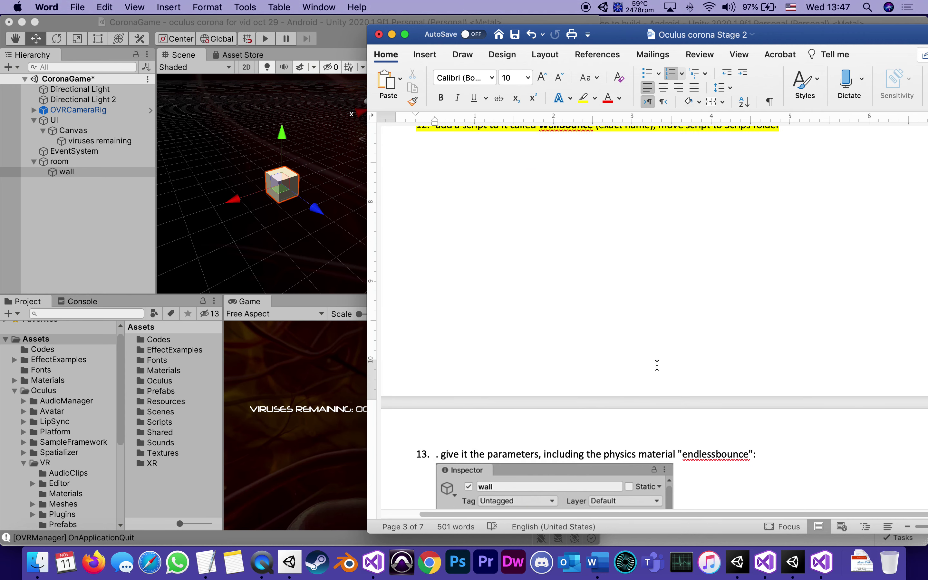
scroll(657, 365, "down", 2)
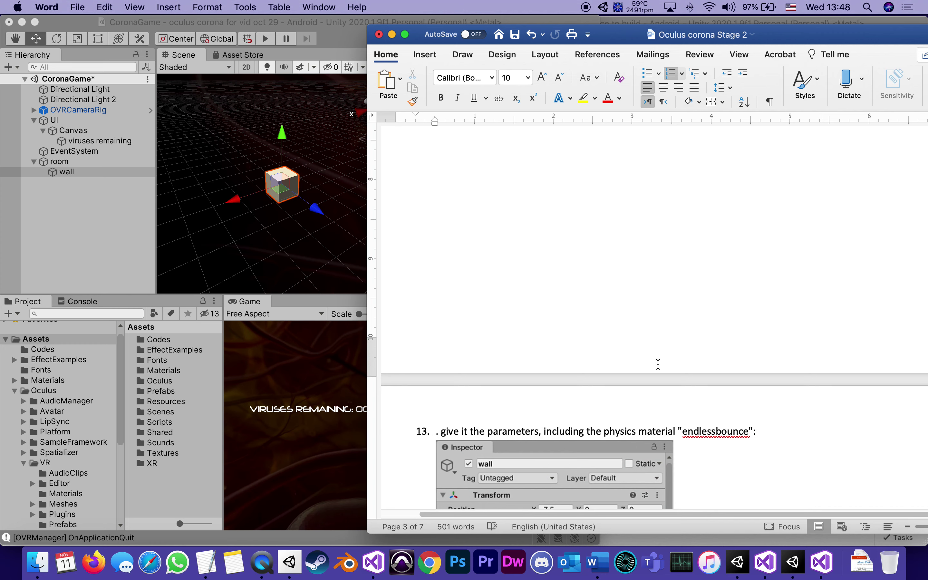
- Read instruction 13 in Word, widen the Unity window, and search the project for "endl" to inspect the endlessbounce physic material
scroll(658, 364, "down", 2)
scroll(659, 364, "up", 2)
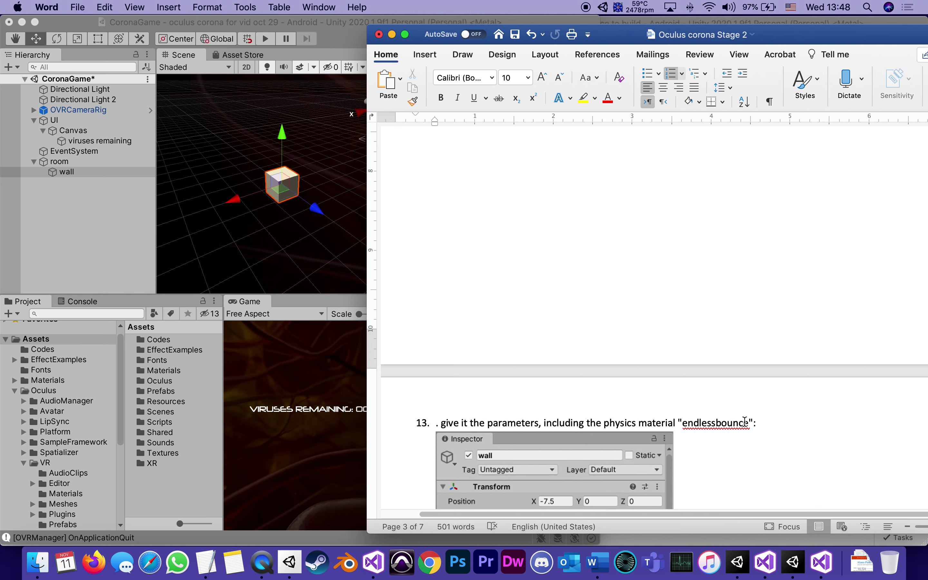
left_click(114, 230)
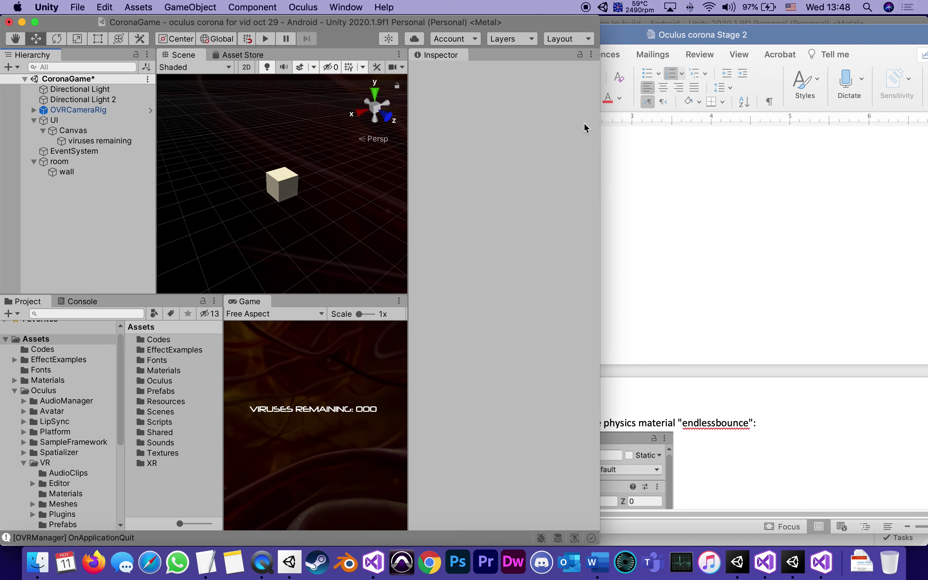
left_click_drag(601, 133, 913, 167)
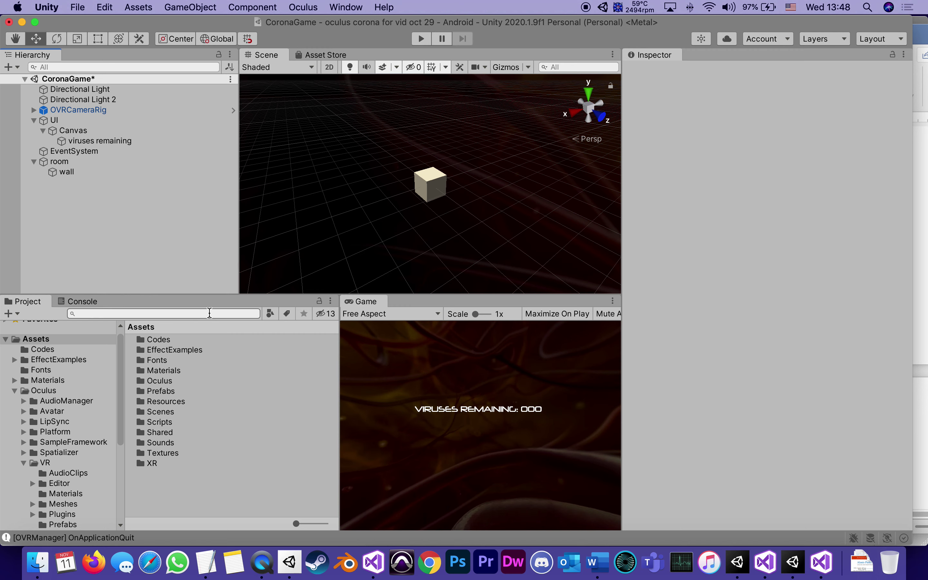
left_click(164, 314)
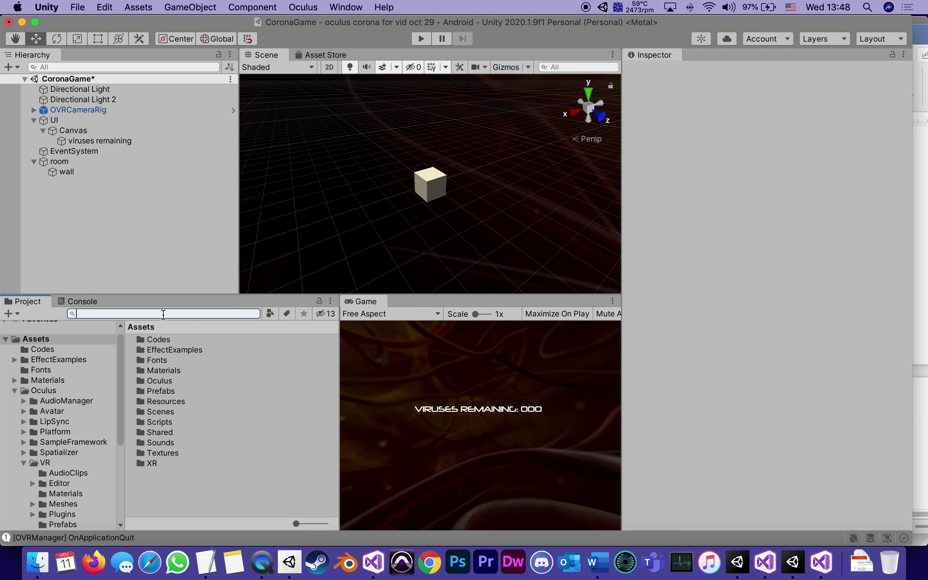
type("endl")
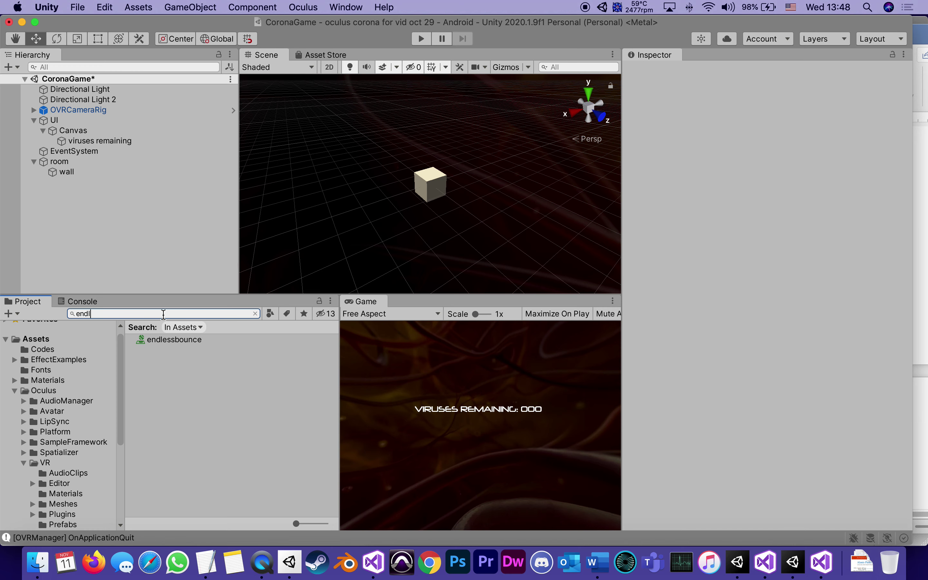
left_click(139, 340)
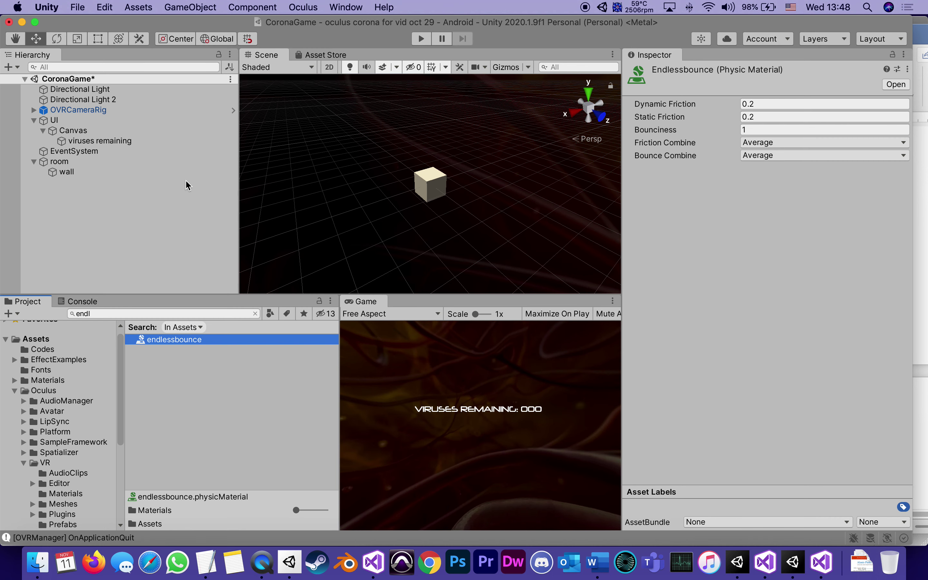
- Assign the endlessbounce physic material to the wall's Box Collider and save the scene
left_click(57, 173)
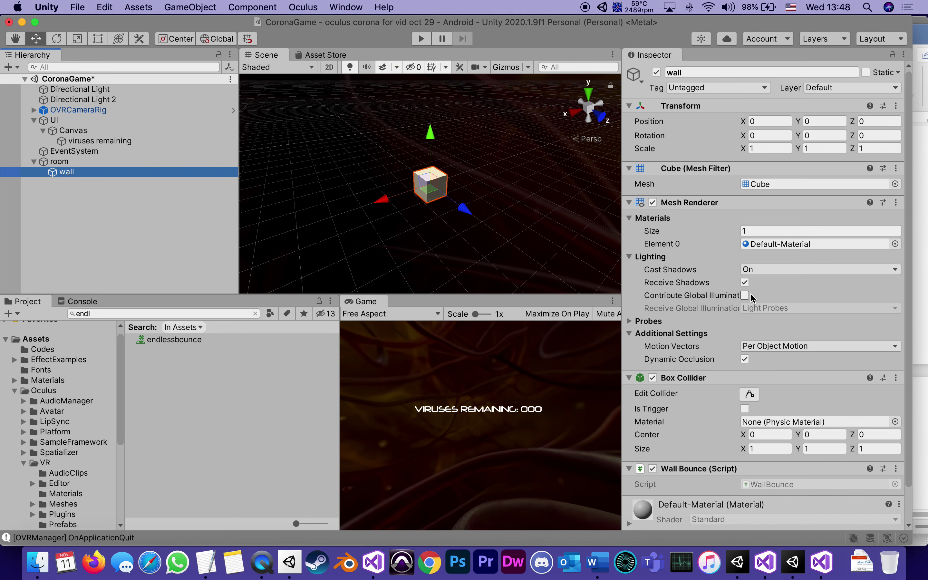
scroll(751, 298, "down", 2)
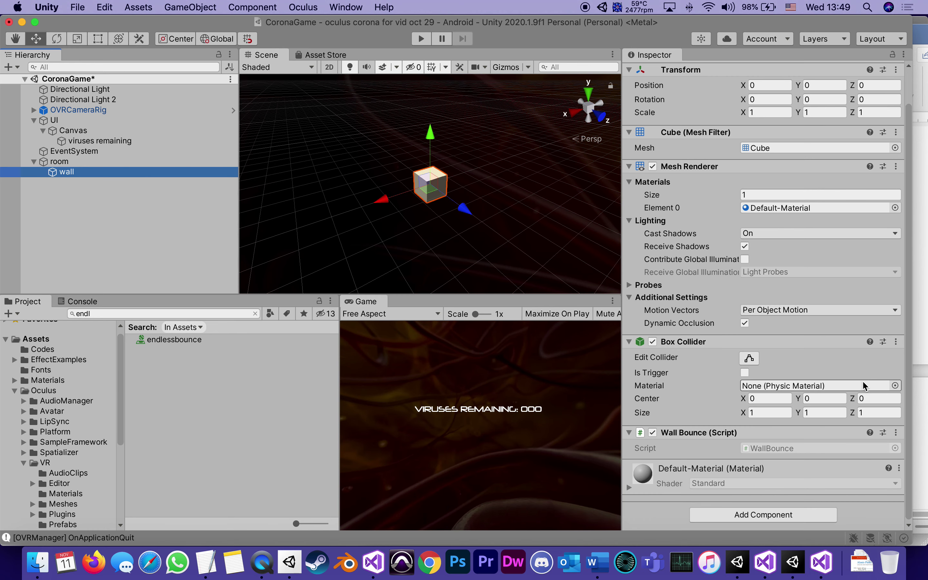
left_click(896, 386)
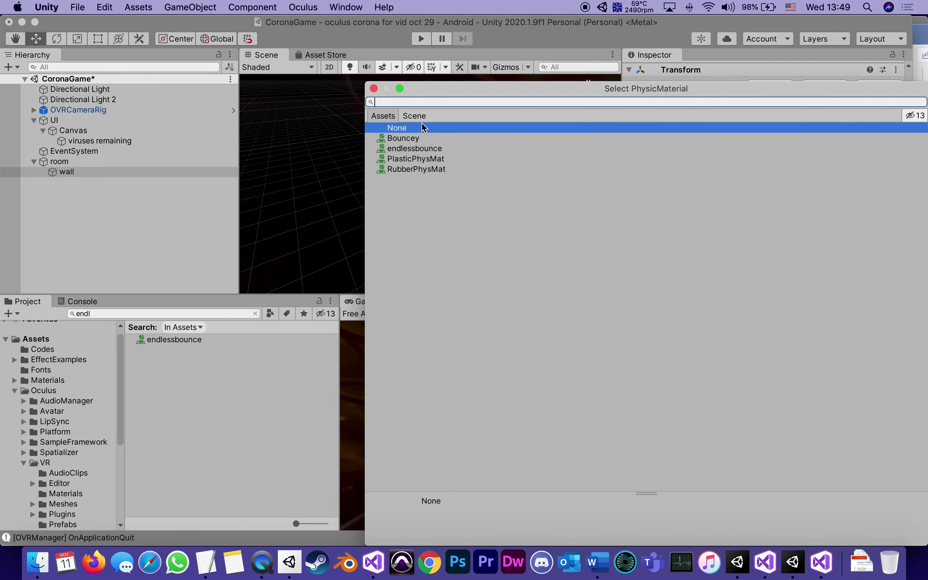
left_click(420, 149)
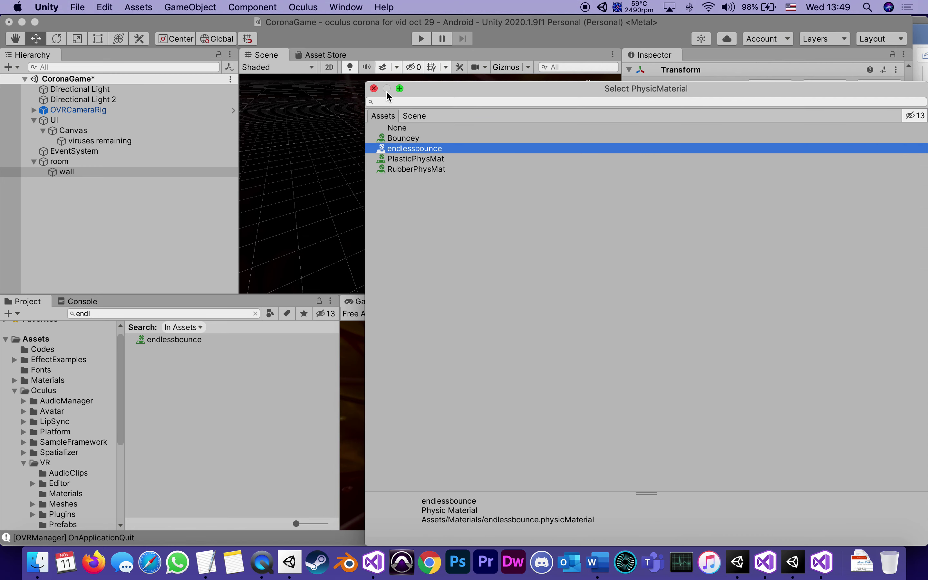
left_click(374, 88)
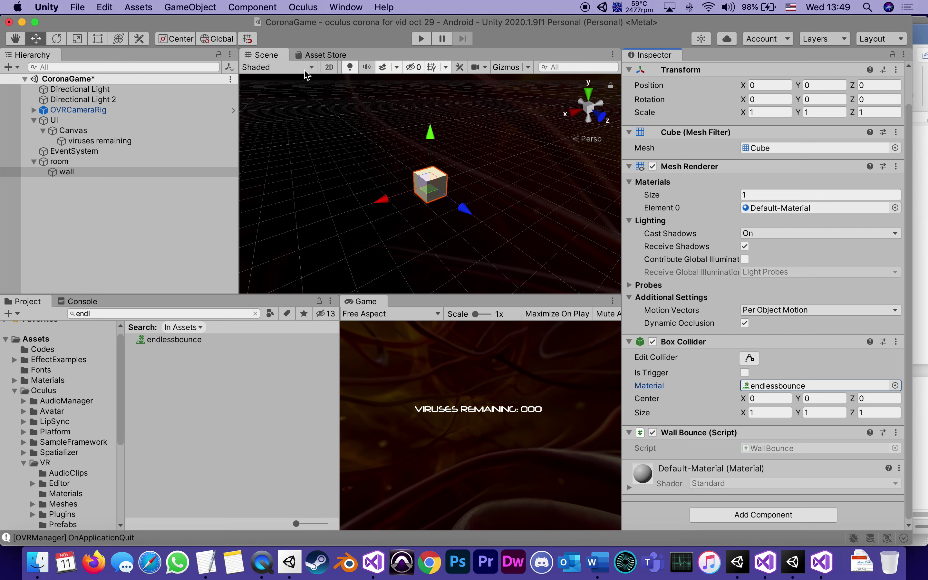
left_click(75, 6)
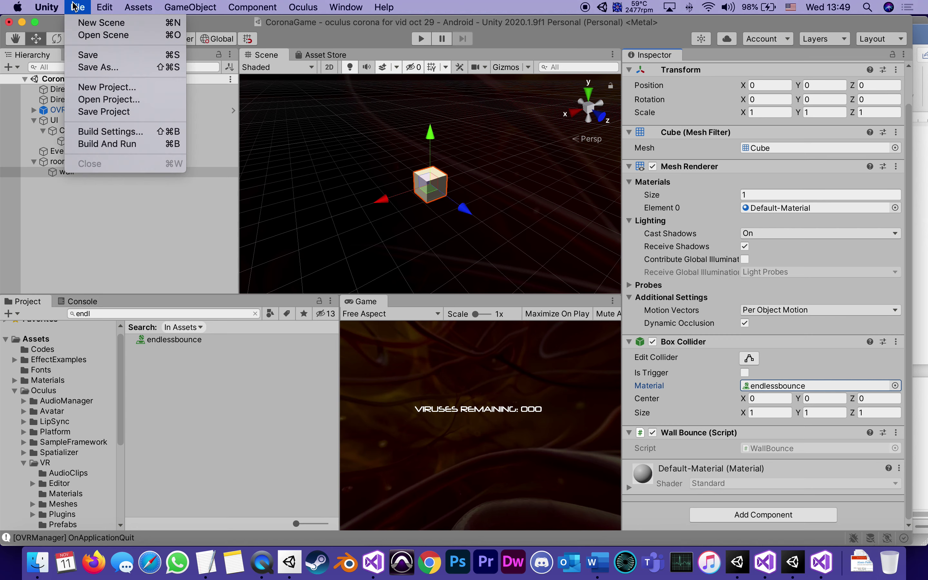
left_click(92, 55)
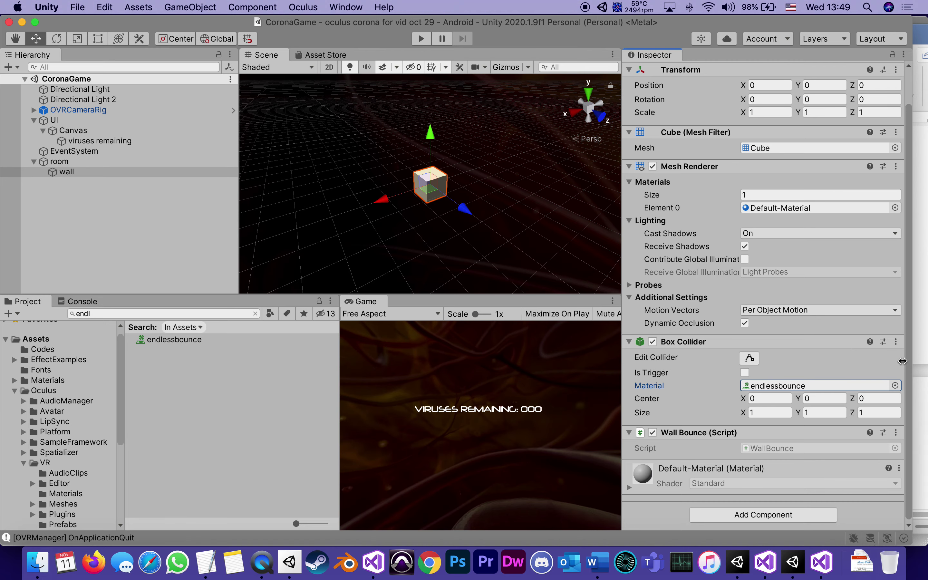
- Narrow the Unity window, move the Word window aside, and bring the wall's parameters in instruction 13 into view
left_click_drag(912, 363, 559, 344)
scroll(689, 439, "down", 3)
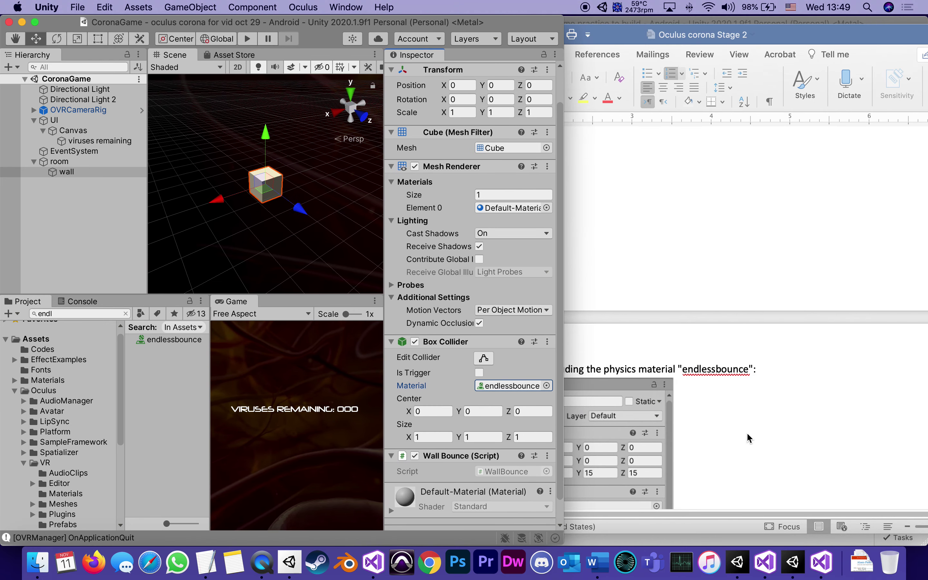
left_click_drag(780, 39, 906, 33)
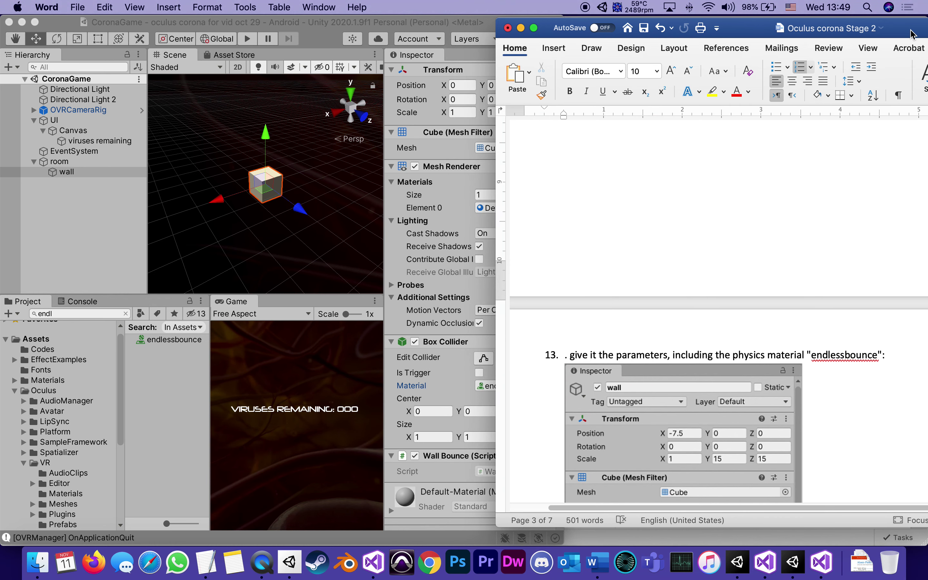
scroll(730, 423, "down", 1)
scroll(730, 423, "down", 8)
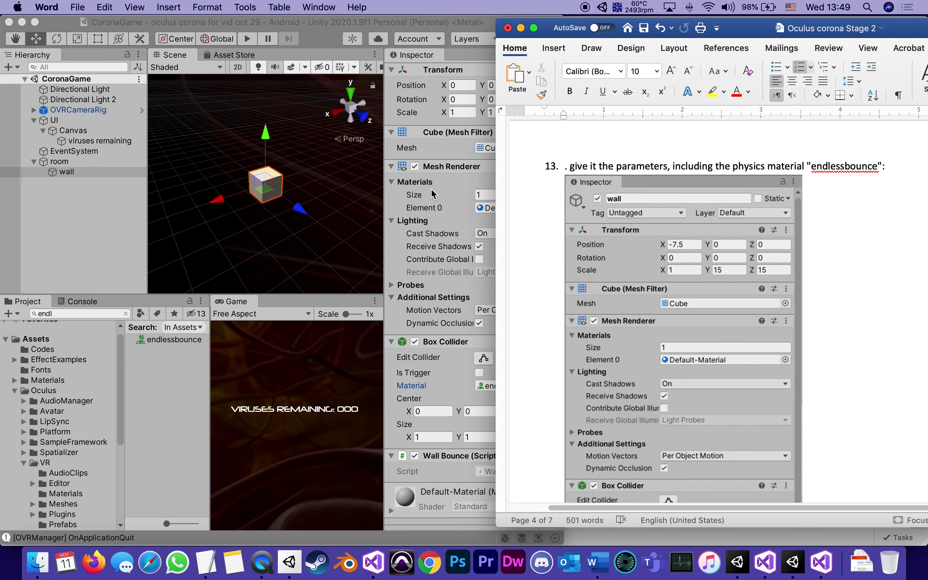
- Set the wall's Y scale and Z scale to 15 in Unity
left_click(69, 186)
left_click(66, 173)
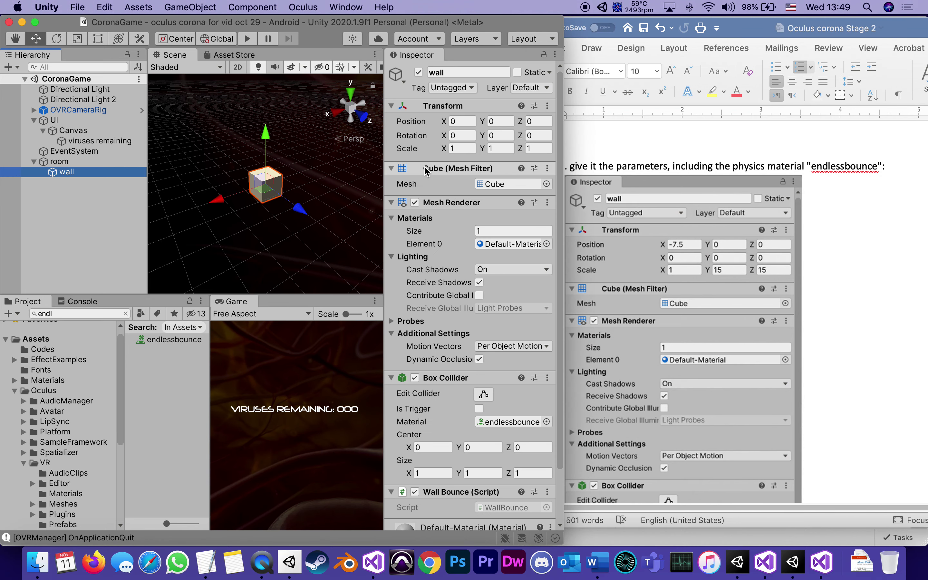
left_click(490, 149)
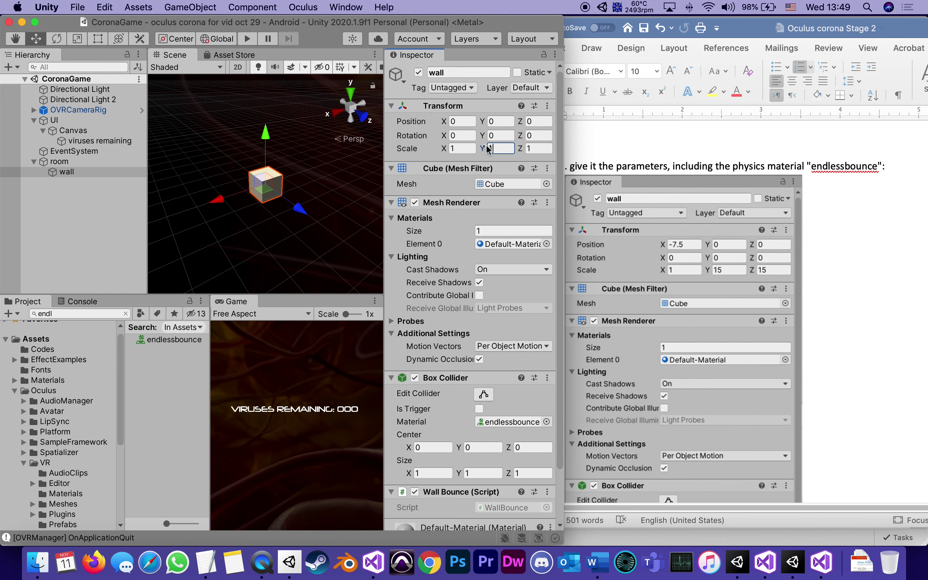
type("15")
left_click(531, 149)
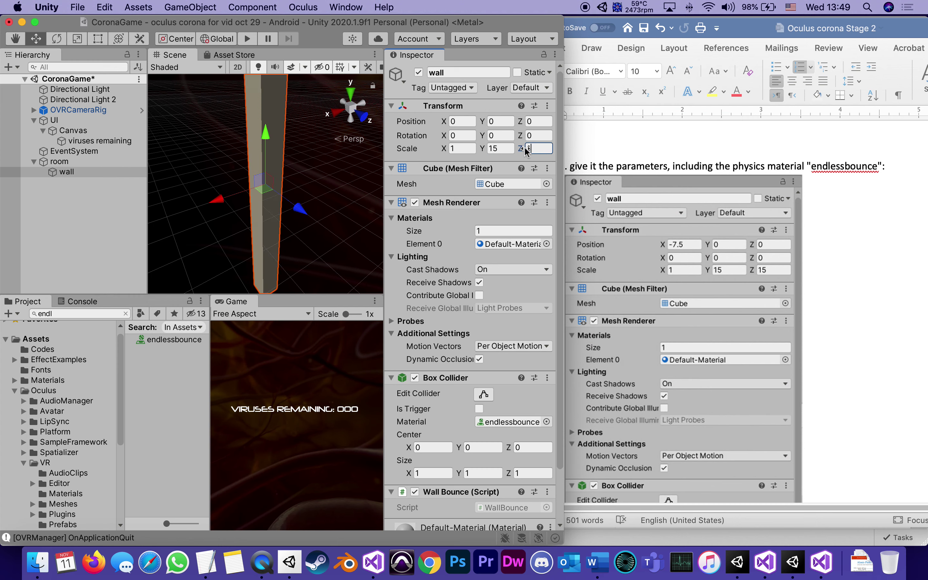
type("15")
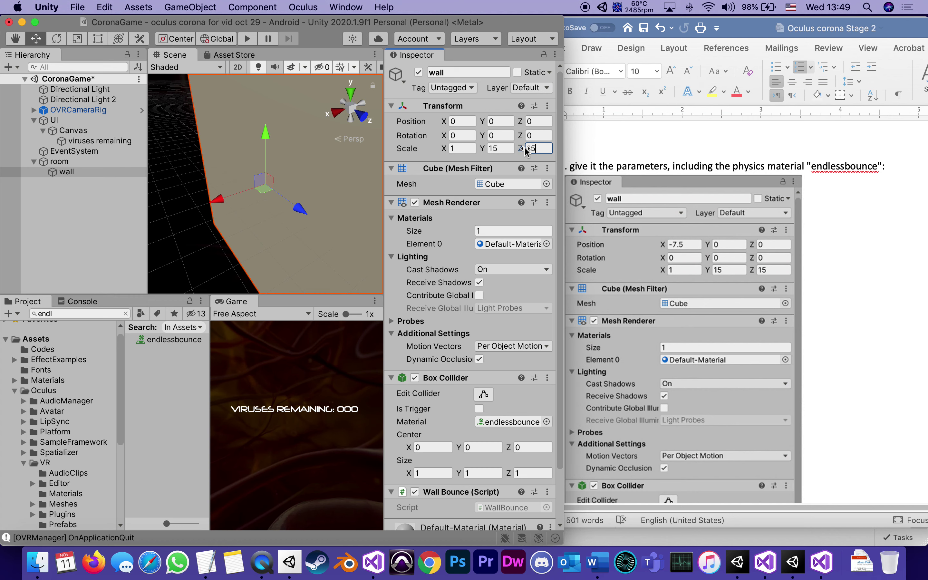
- Set the wall's X position to -7.5, check its remaining parameters against instruction 13 in Word, and deselect the wall
left_click(445, 122)
type("-")
type("7")
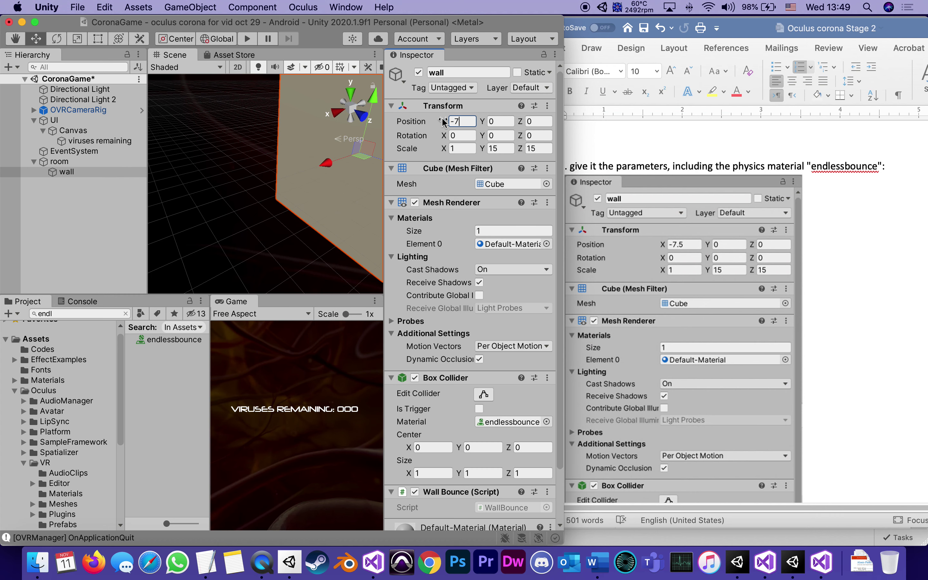
type(".5")
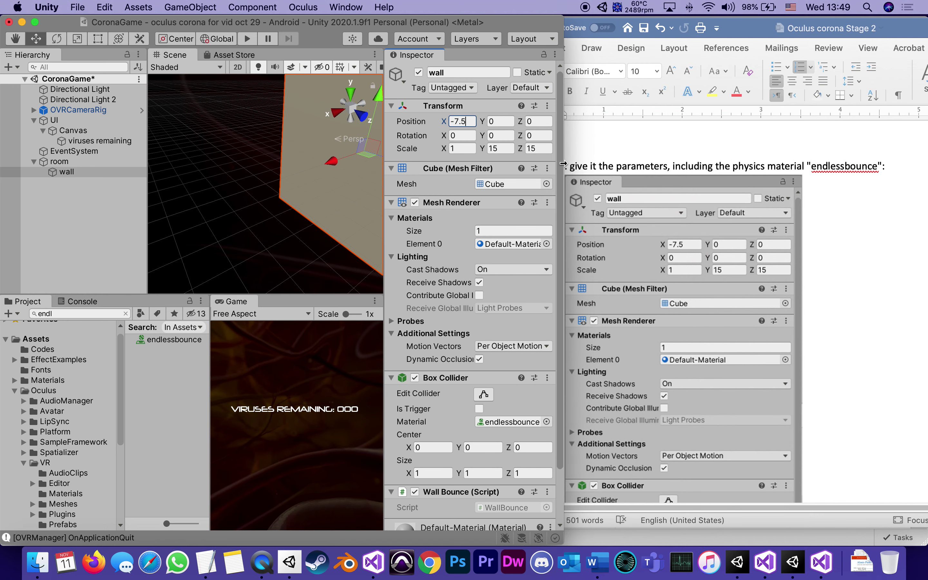
scroll(678, 360, "down", 1)
scroll(677, 355, "down", 8)
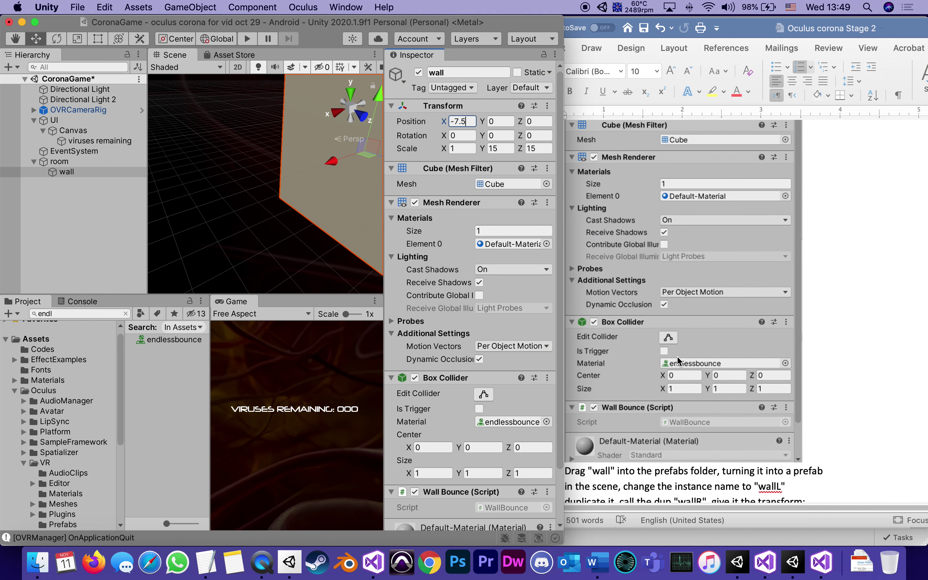
left_click(98, 214)
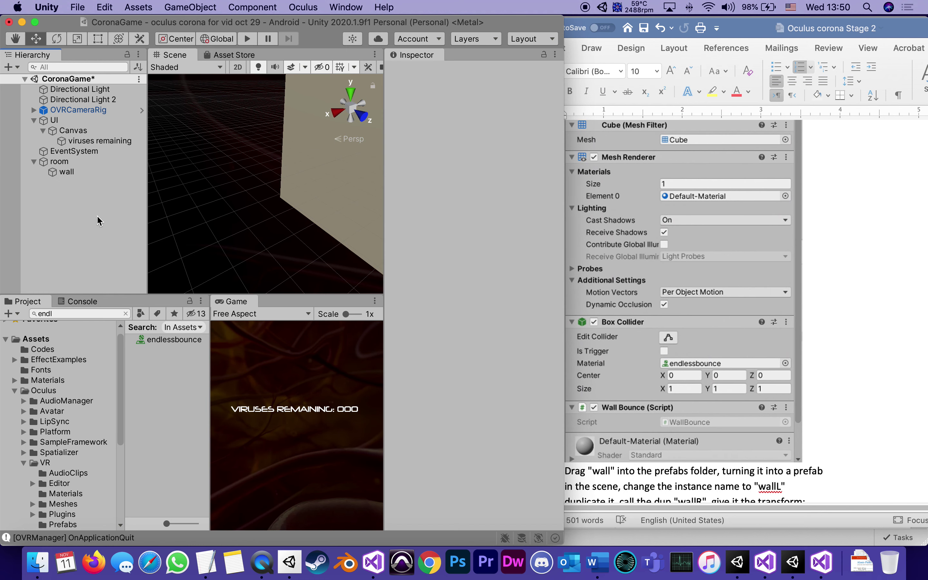
- Widen the Unity window and switch the Scene view to Back to examine the wall's placement
left_click_drag(567, 178, 914, 153)
left_click(601, 113)
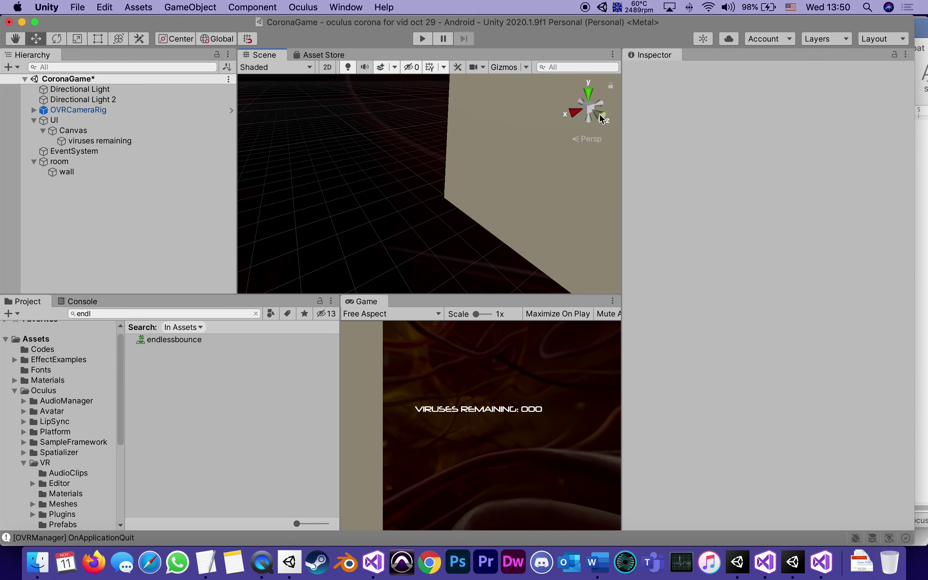
left_click(603, 109)
left_click(603, 111)
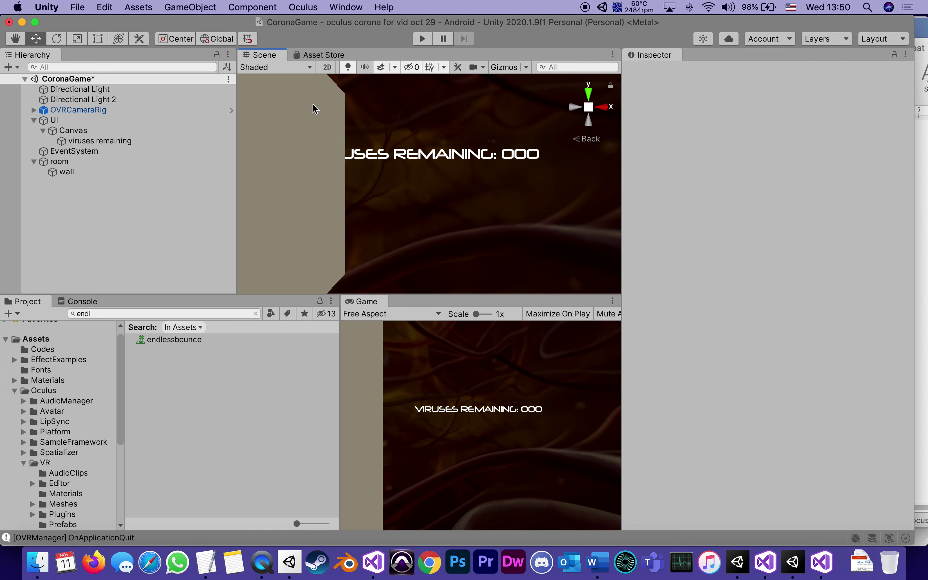
scroll(397, 218, "down", 3)
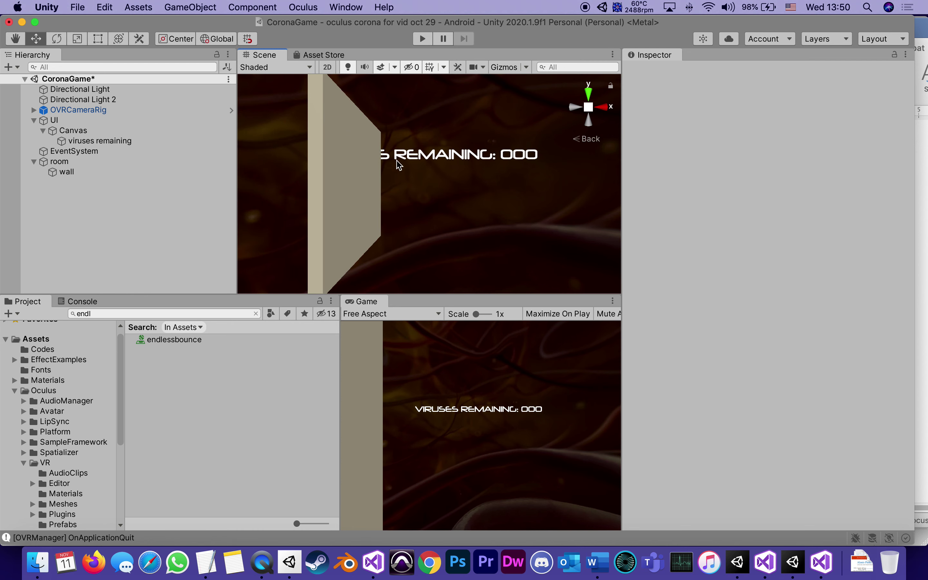
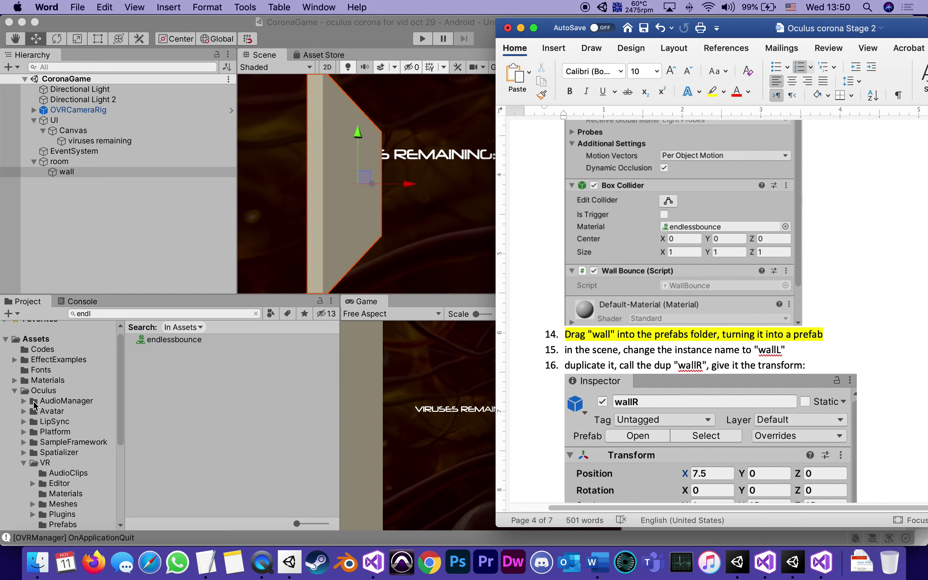
- Make the room's wall a prefab in the Prefabs folder of the project
left_click(15, 393)
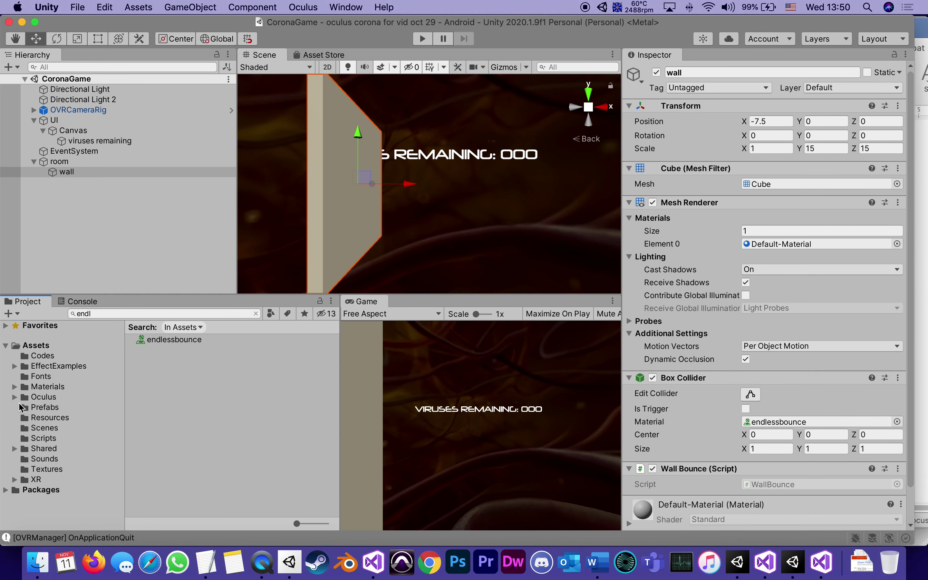
left_click(23, 407)
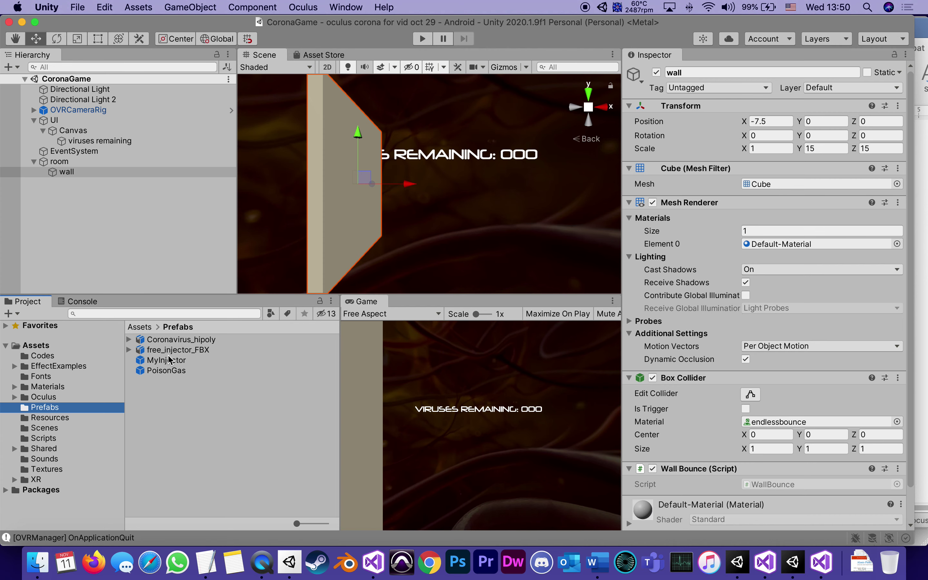
left_click(170, 341)
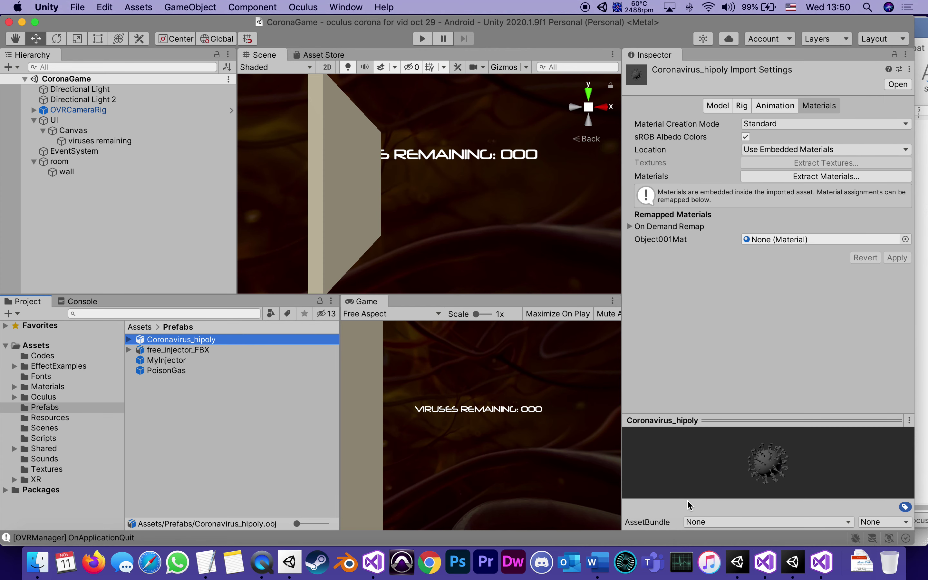
left_click(209, 445)
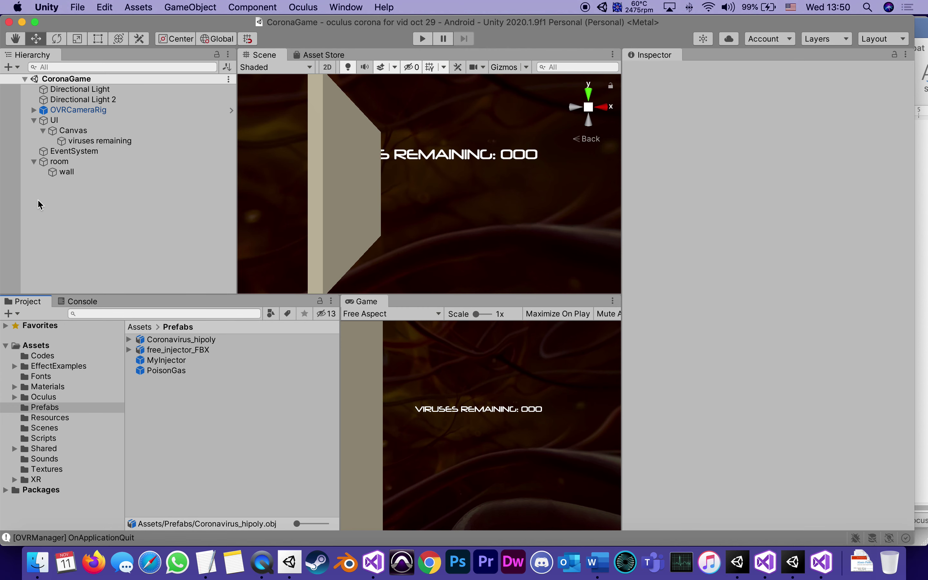
left_click_drag(57, 173, 188, 423)
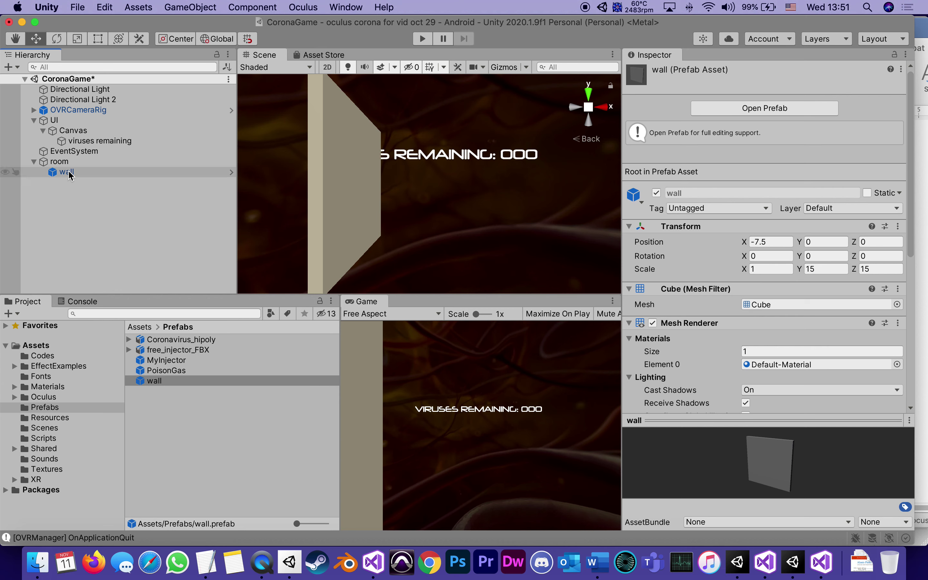
- Check instruction 15 in Word, and rename the wall instance under room to wallL in Unity
left_click(597, 562)
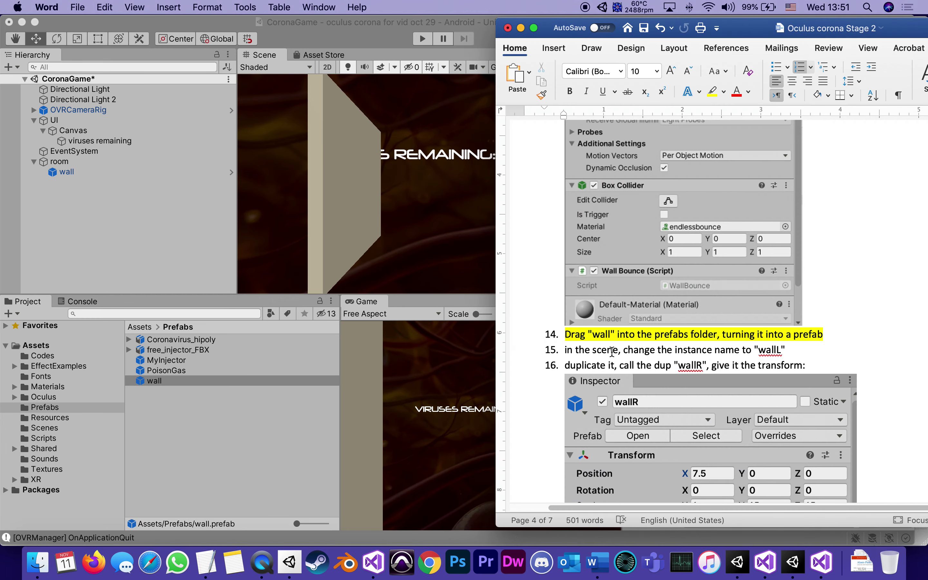
left_click(68, 174)
left_click(81, 175)
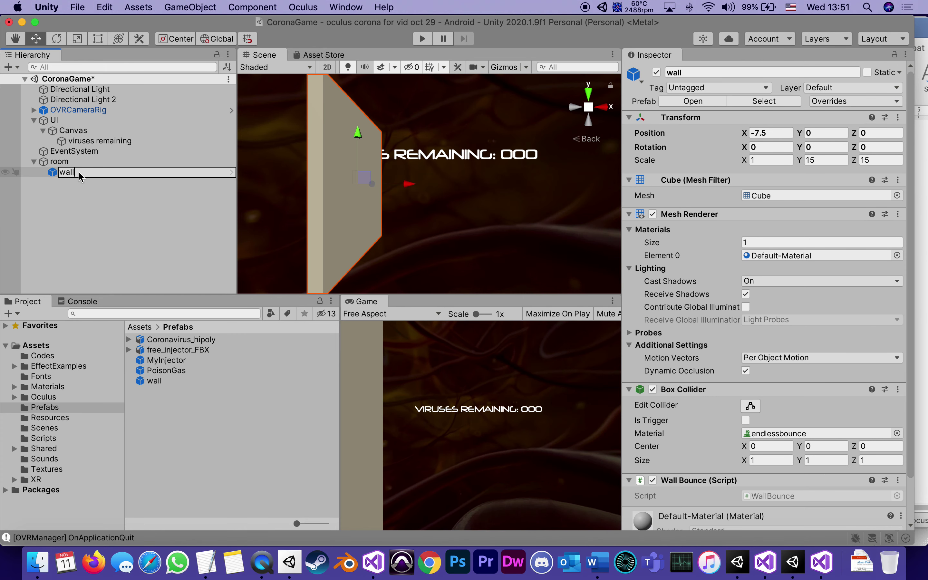
left_click(83, 173)
type("L")
left_click(94, 194)
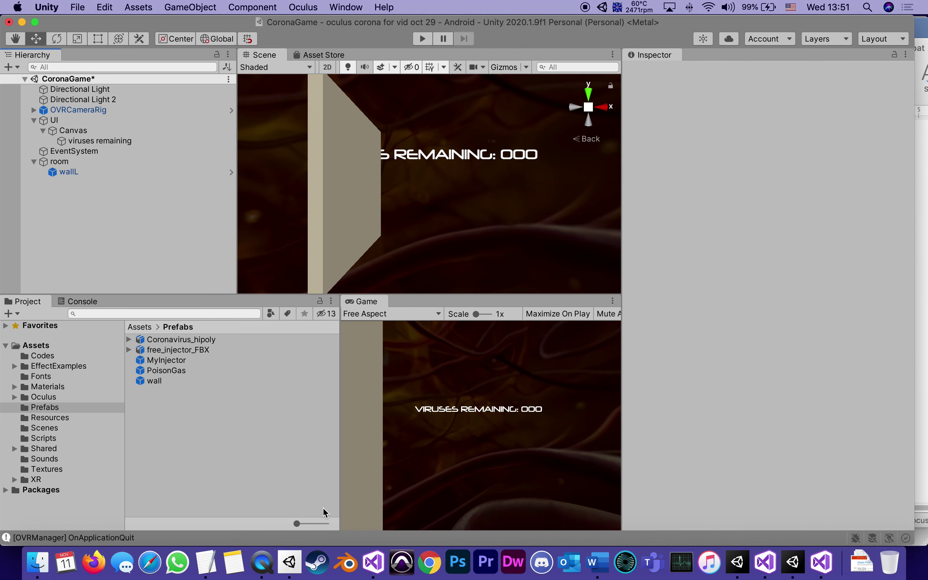
- Narrow the Unity window and highlight instruction 15 in yellow in the Word document
left_click_drag(914, 518, 671, 467)
left_click(839, 290)
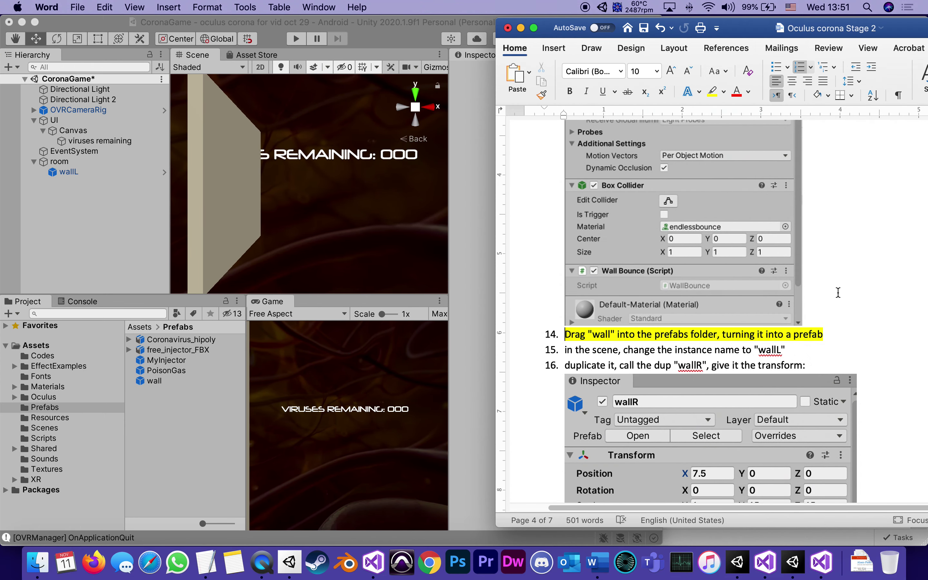
scroll(782, 349, "down", 3)
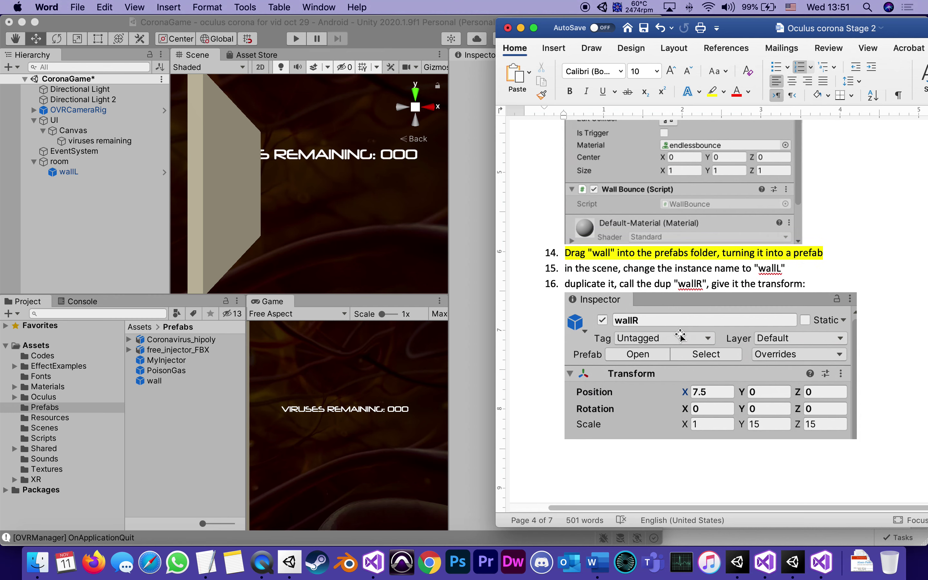
scroll(681, 336, "down", 3)
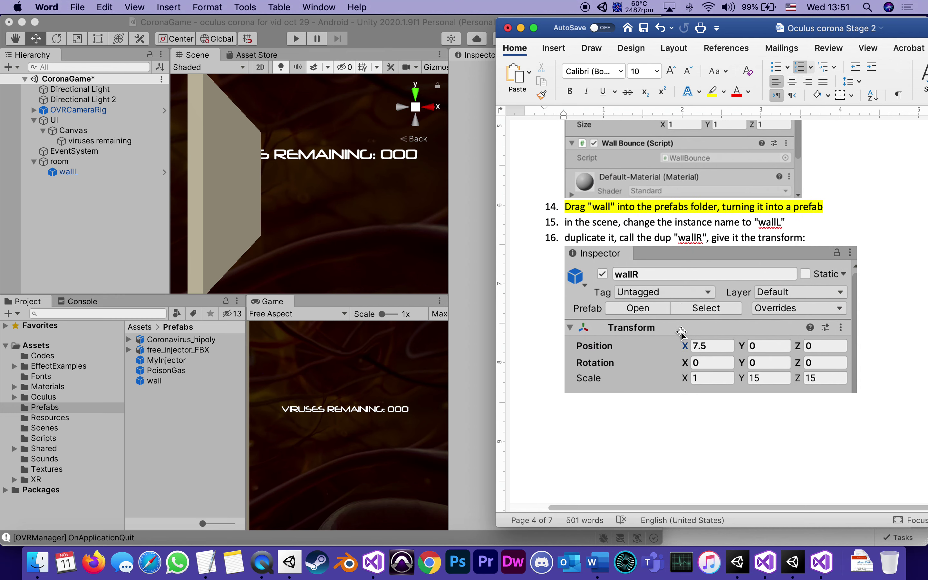
left_click_drag(793, 223, 554, 222)
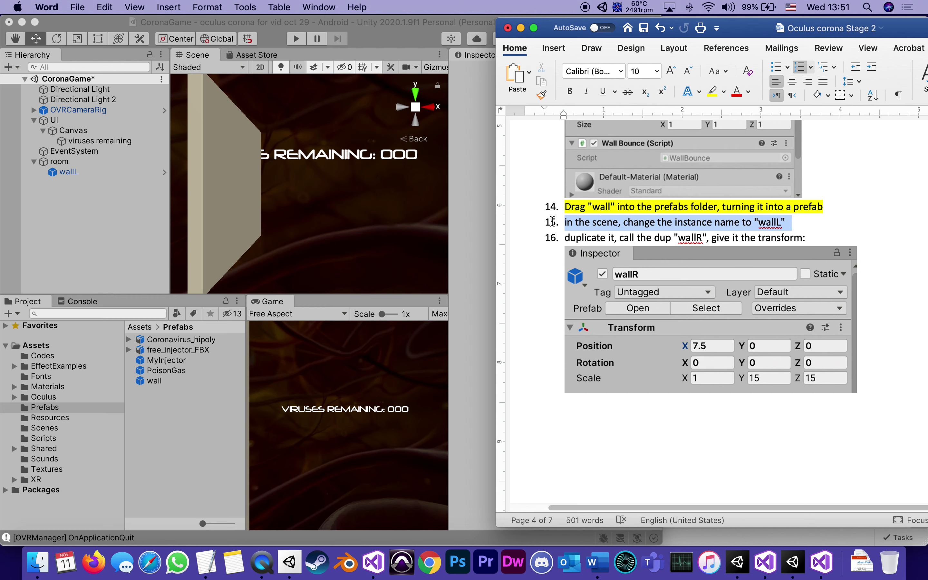
left_click(712, 91)
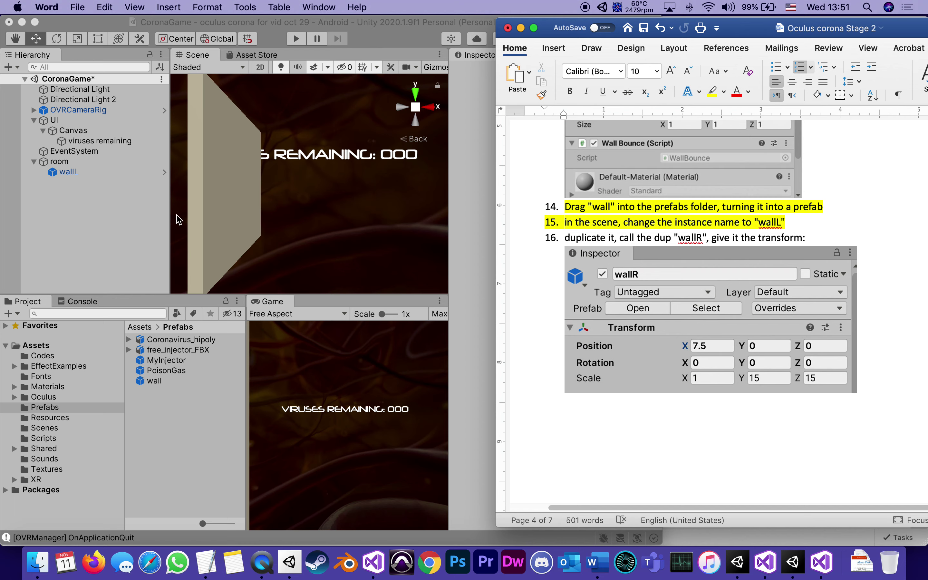
- Duplicate wallL in Unity's room object and name the duplicate wallR
left_click(97, 193)
left_click(54, 173)
right_click(52, 175)
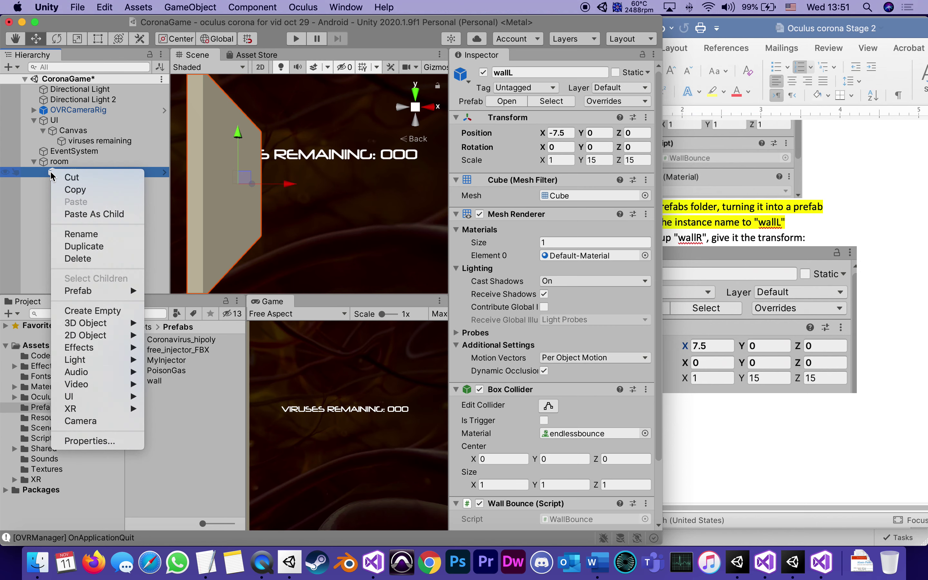
left_click(84, 247)
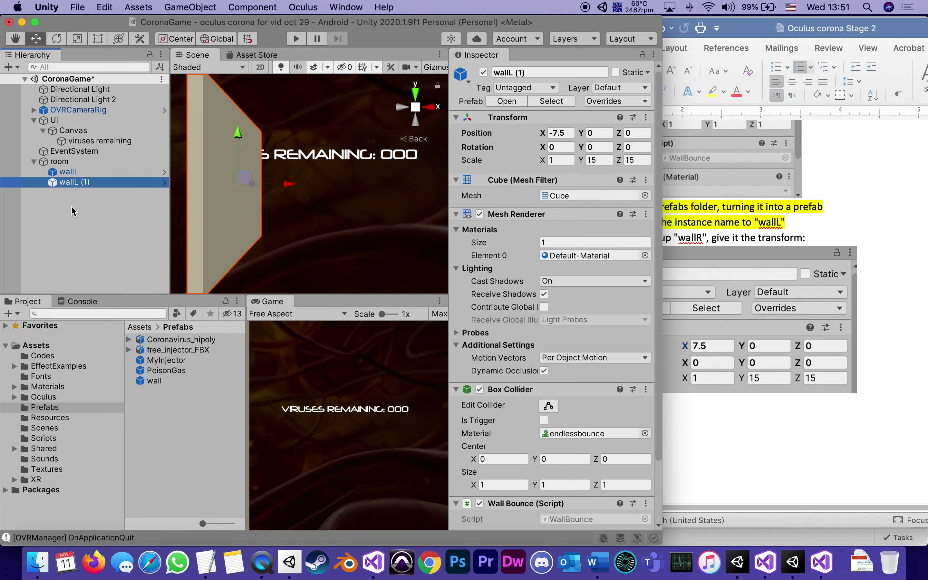
left_click(80, 183)
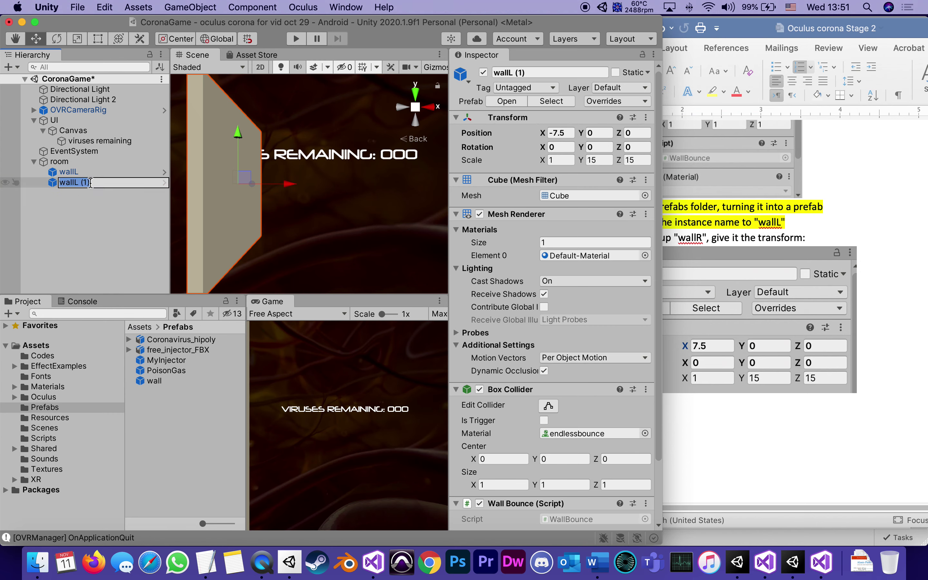
key("Right")
key("shift+Left")
type("R")
key("Return")
- Set wallR's X position to 7.5 and deselect it
left_click(550, 133)
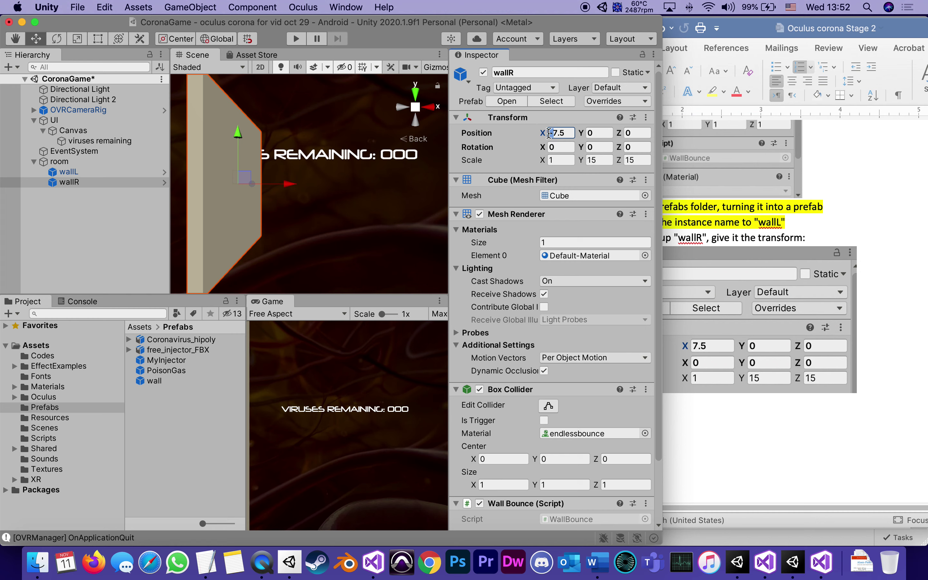
key("BackSpace")
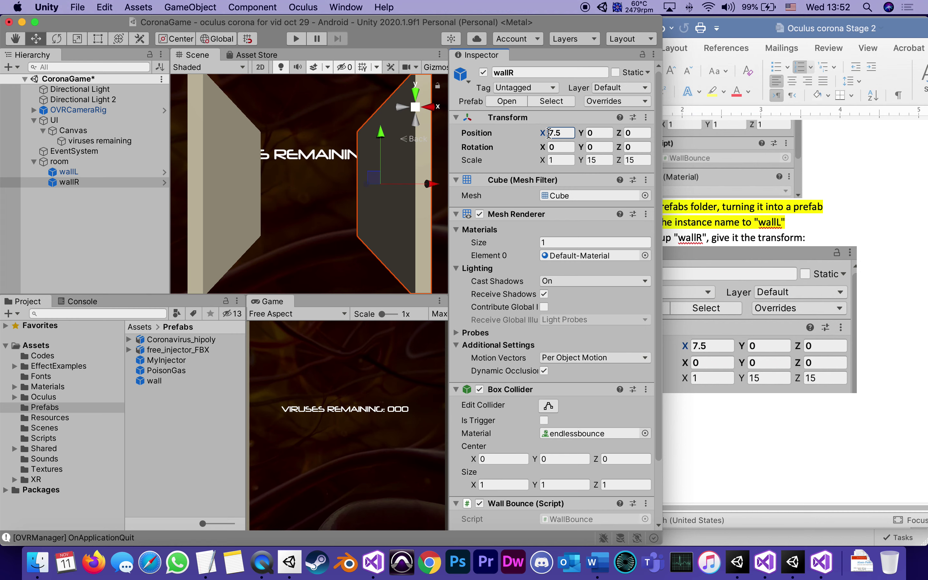
left_click(61, 244)
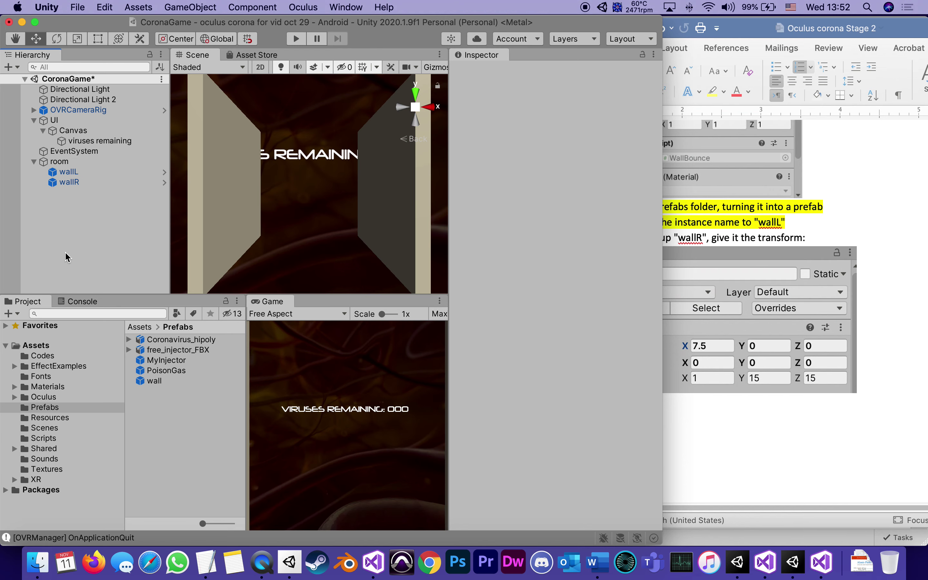
- Highlight instruction 16 in yellow in the Word document
left_click(791, 216)
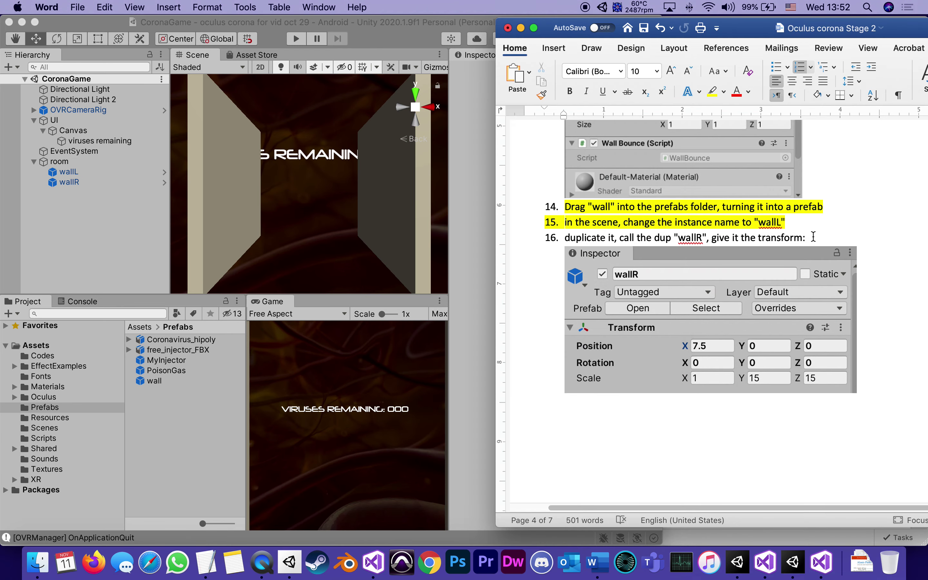
left_click_drag(815, 237, 565, 237)
left_click(710, 94)
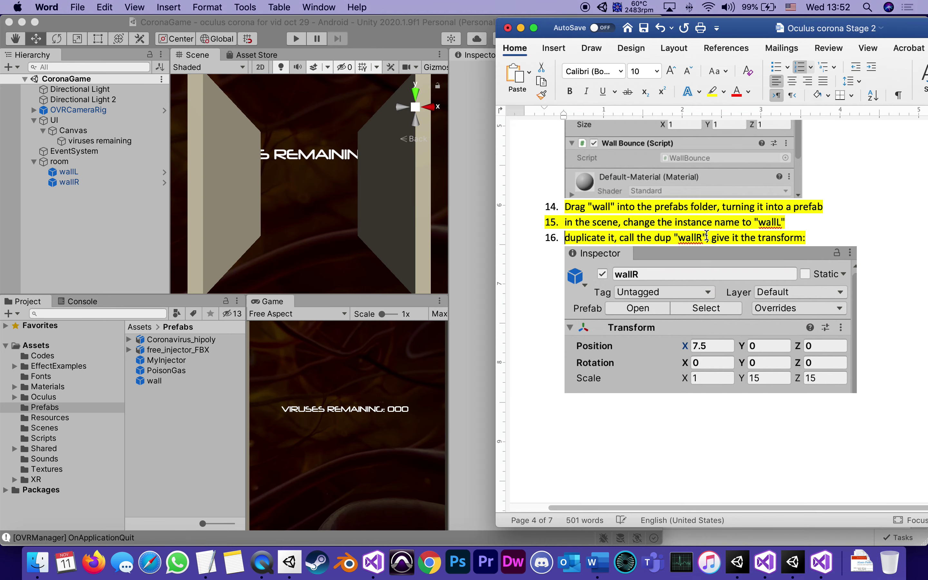
- Follow instruction 17 in Word by duplicating wallR in Unity and naming the duplicate floor
scroll(710, 307, "down", 10)
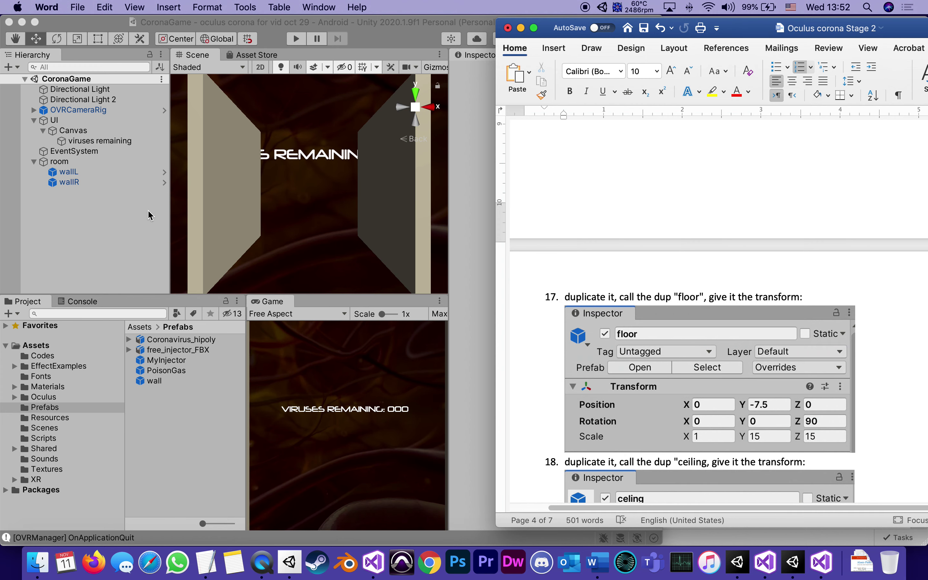
scroll(806, 402, "down", 3)
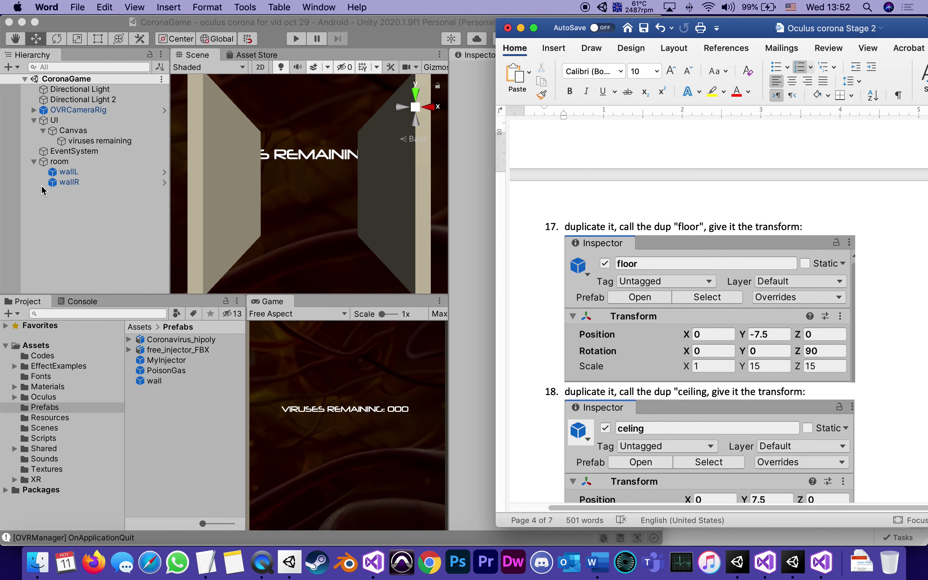
left_click(56, 184)
right_click(56, 186)
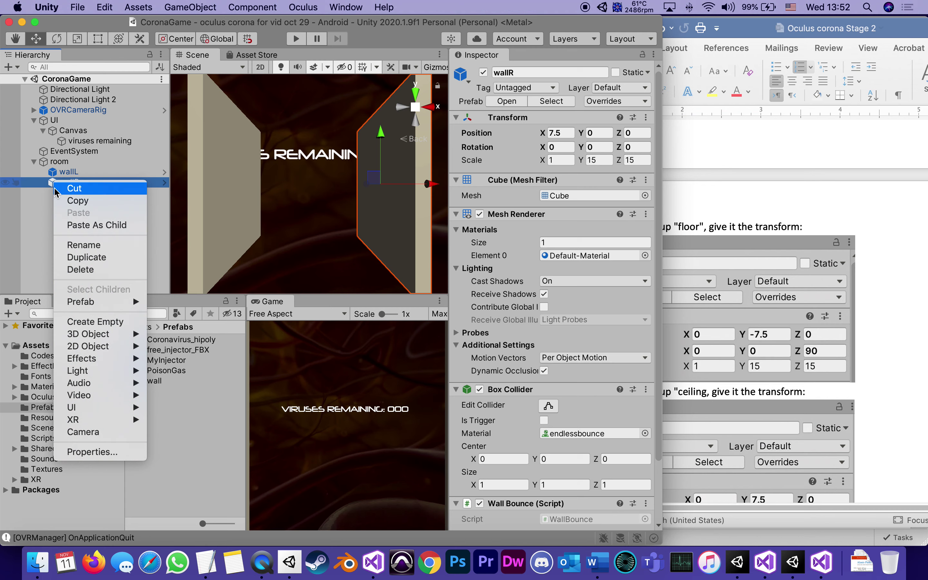
left_click(78, 257)
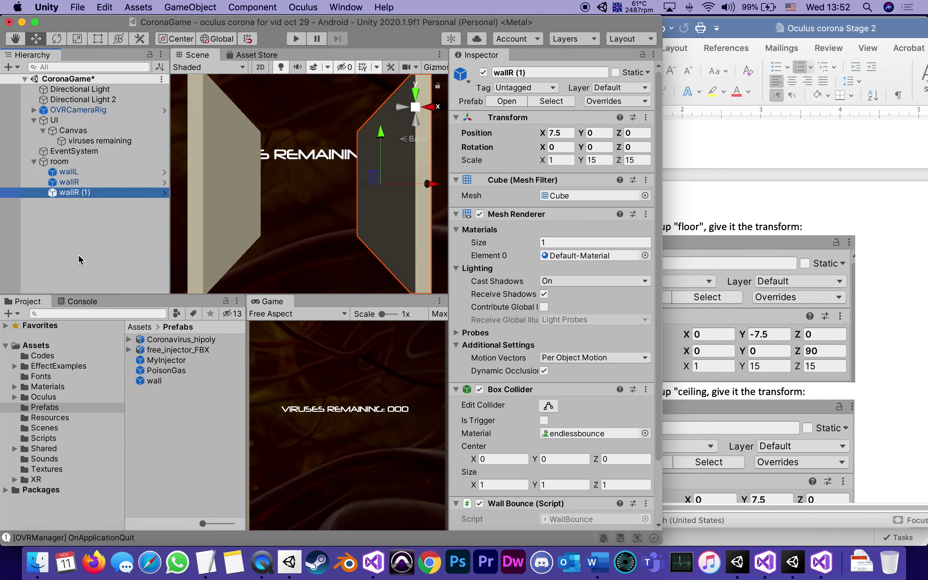
double_click(81, 193)
left_click(84, 193)
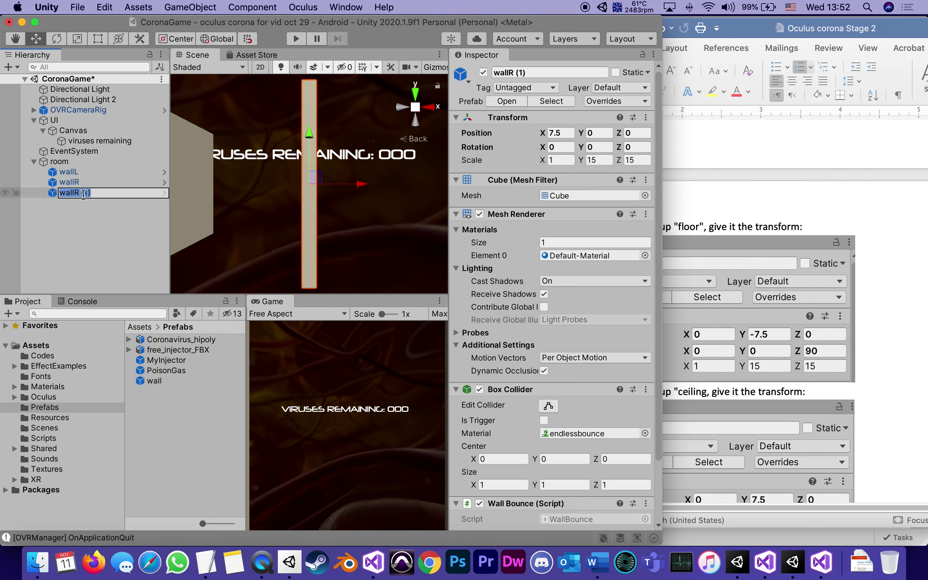
type("floor")
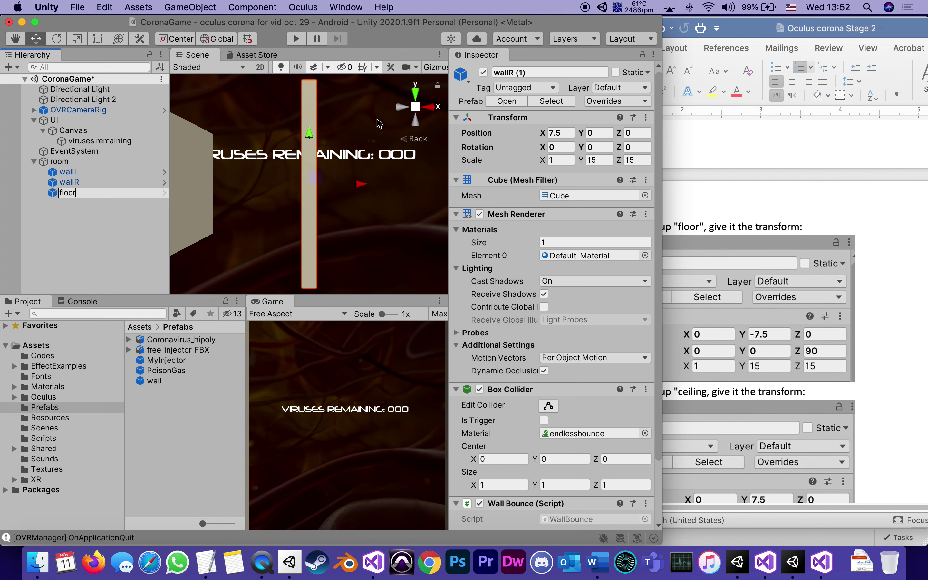
- Set the floor's X position to 0 and its Y position to -7.5
left_click(557, 137)
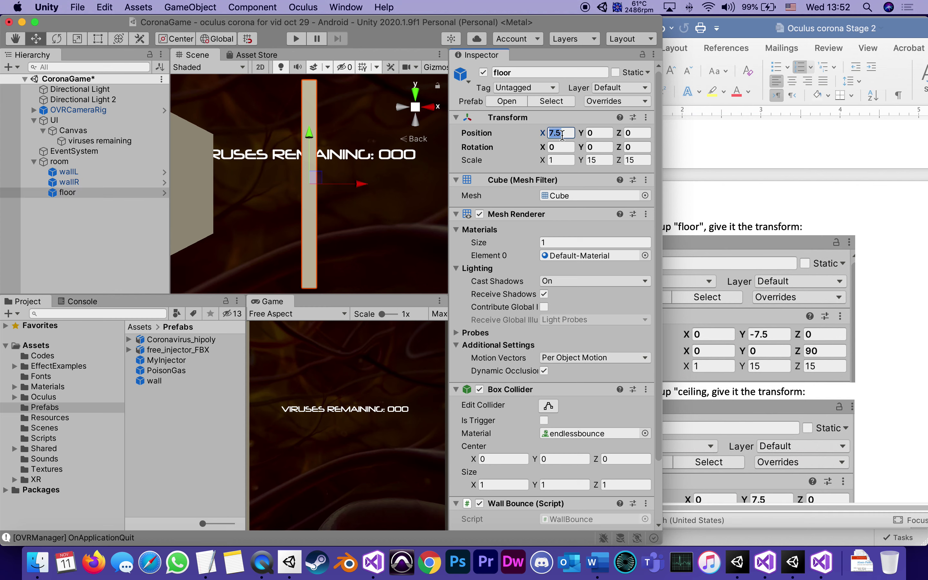
type("0")
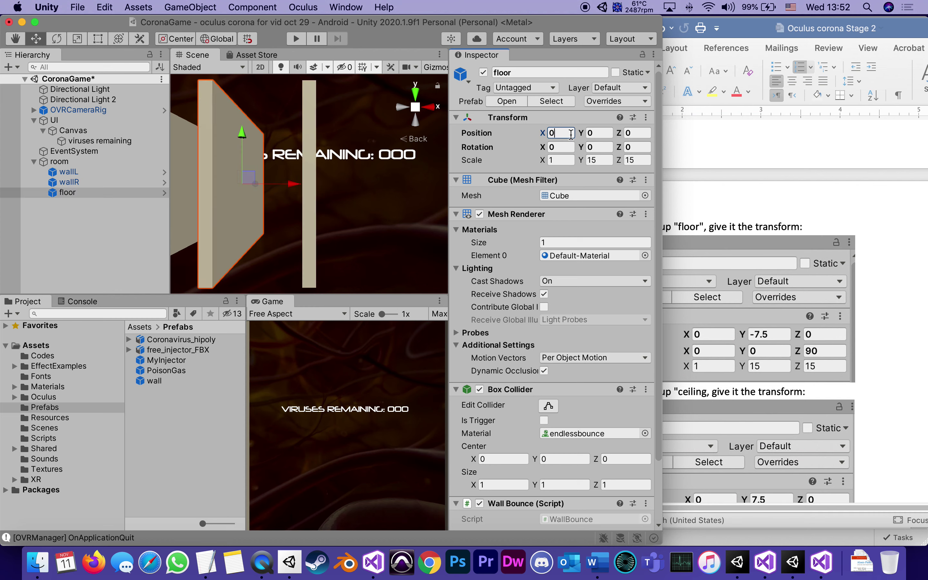
left_click(585, 133)
type("-7.5")
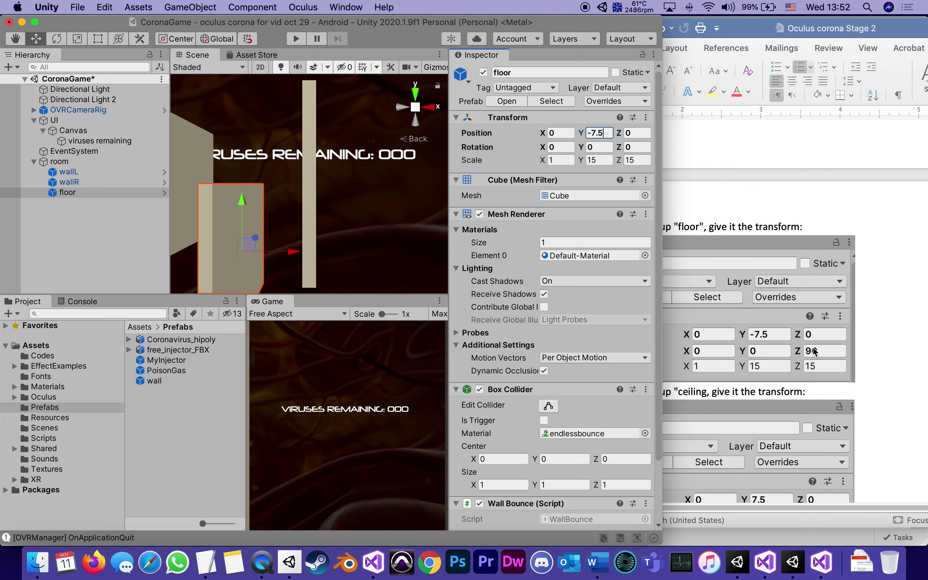
left_click(625, 147)
key("F4")
type("90")
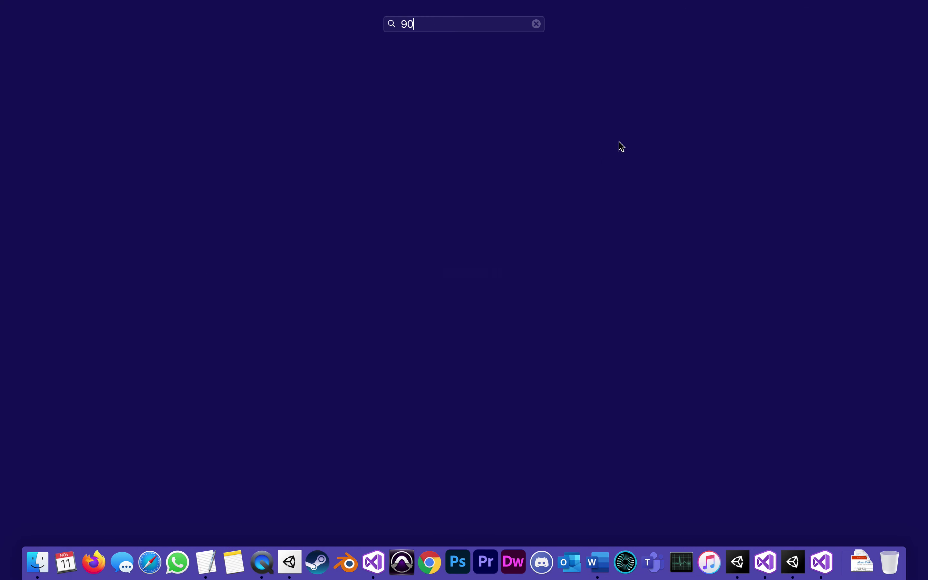
left_click(740, 566)
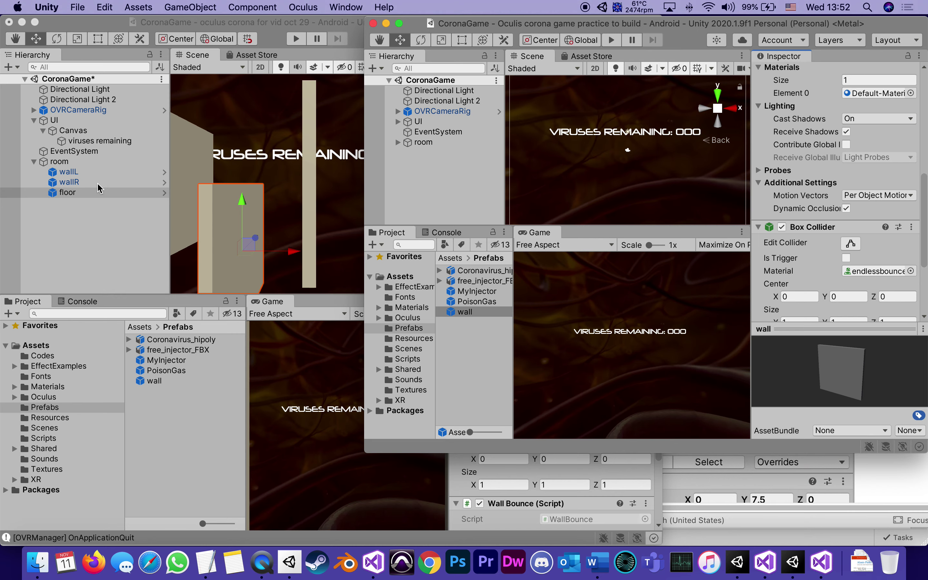
- Set the floor's Z rotation to 90, frame the whole room in the Scene view, and reselect the floor
left_click(70, 193)
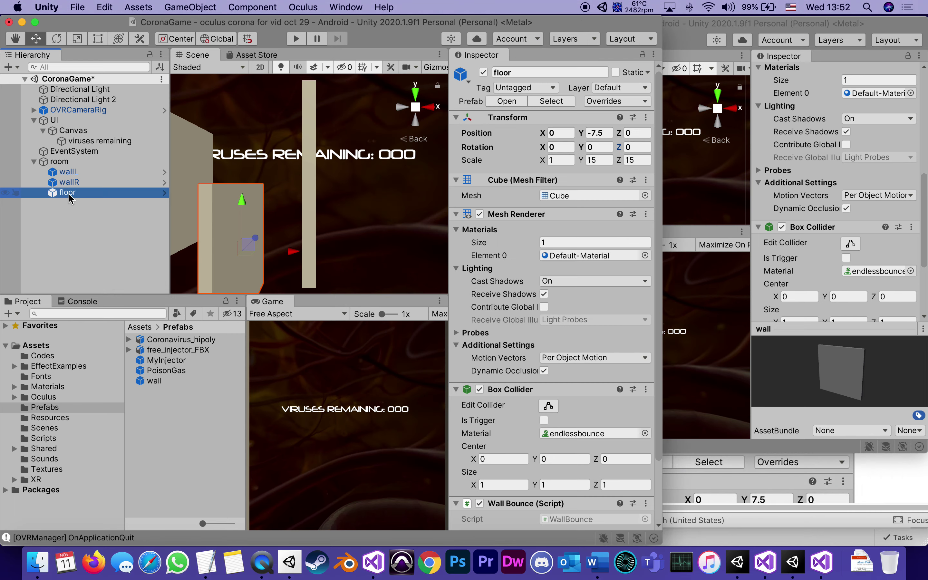
left_click(629, 147)
type("90")
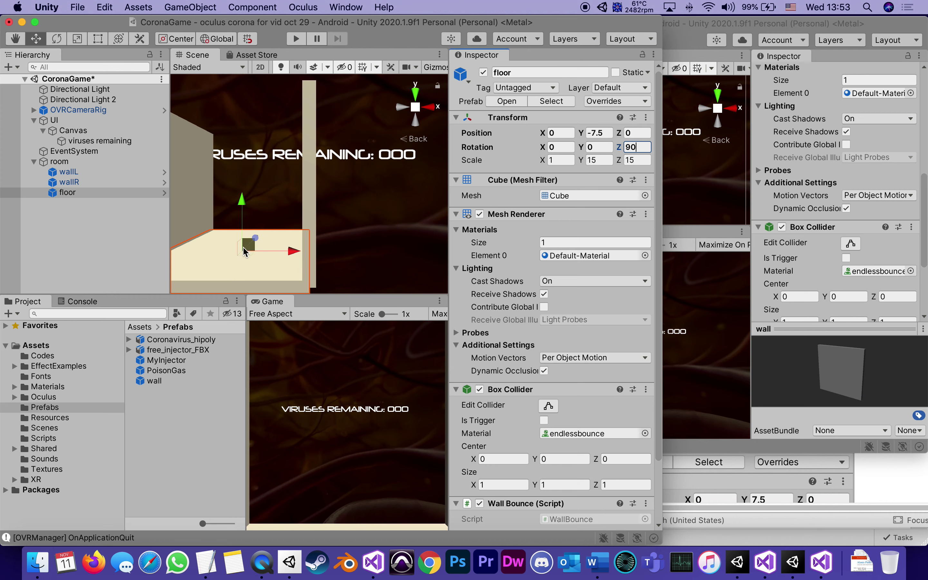
double_click(56, 161)
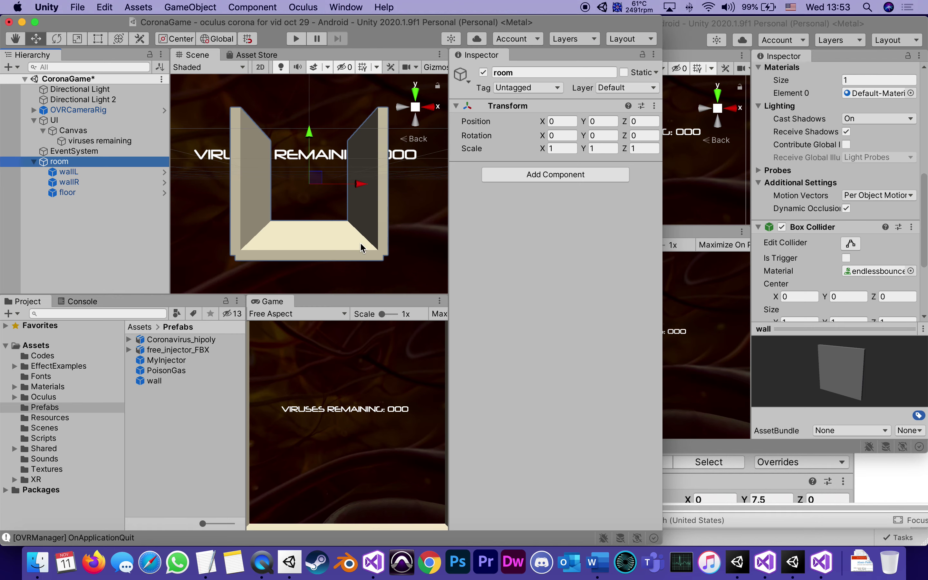
left_click(72, 194)
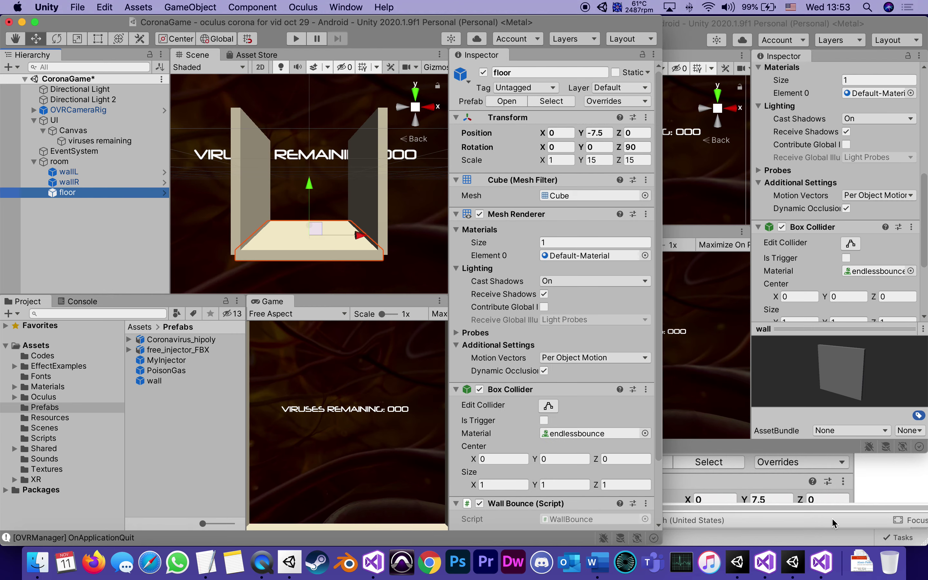
- Read instruction 18 in the Word document, switch back to Unity and duplicate the floor
left_click(598, 564)
scroll(765, 282, "down", 2)
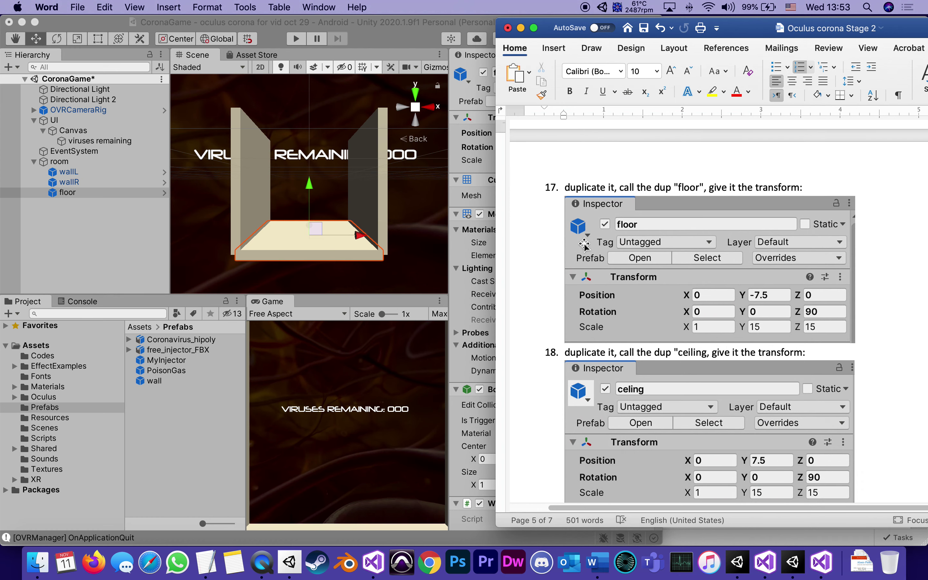
left_click(407, 22)
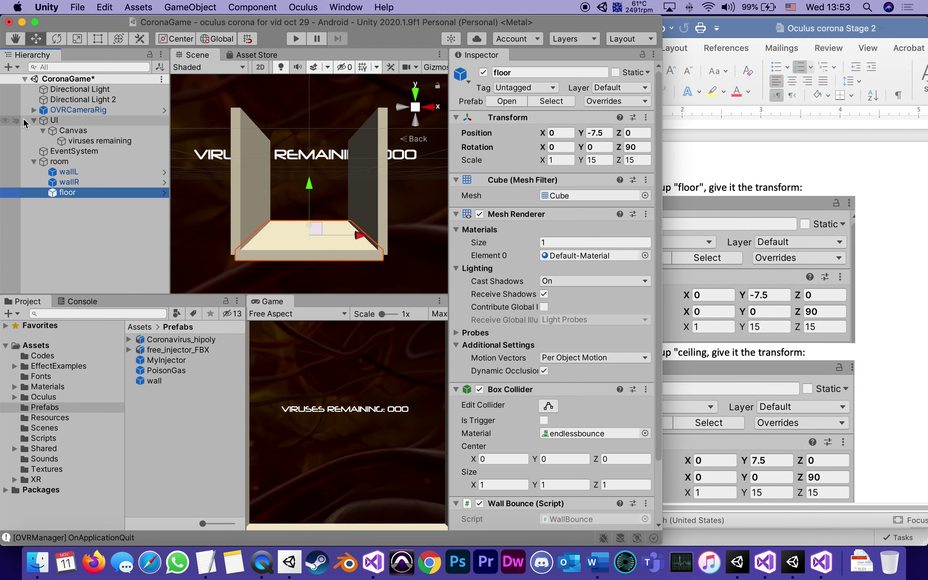
left_click(67, 239)
left_click(60, 193)
right_click(60, 193)
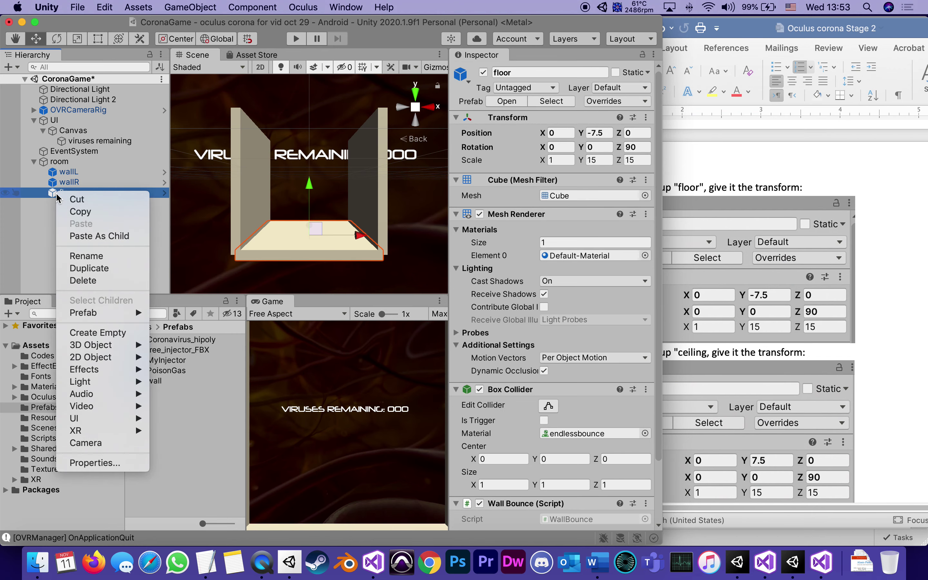
left_click(102, 268)
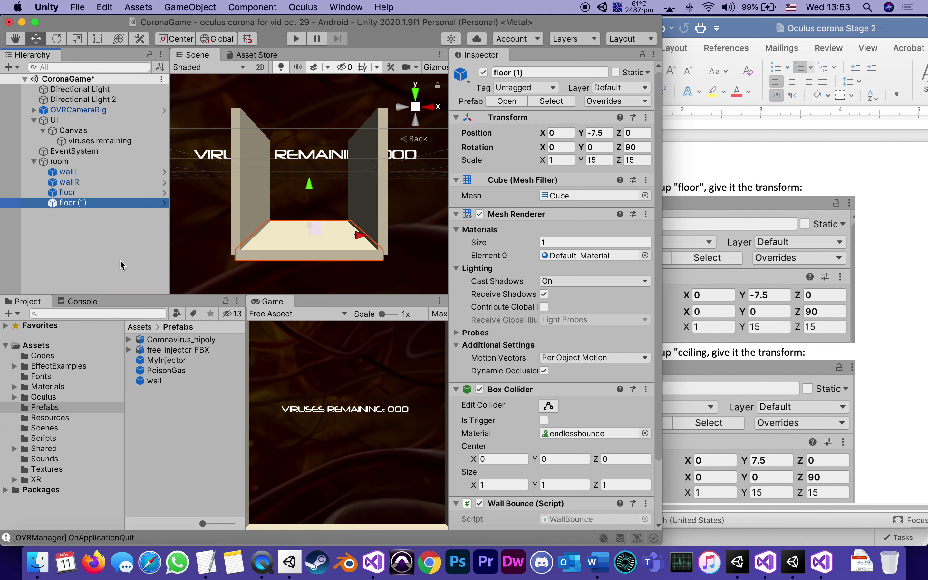
- Rename the floor duplicate as cieling
double_click(71, 204)
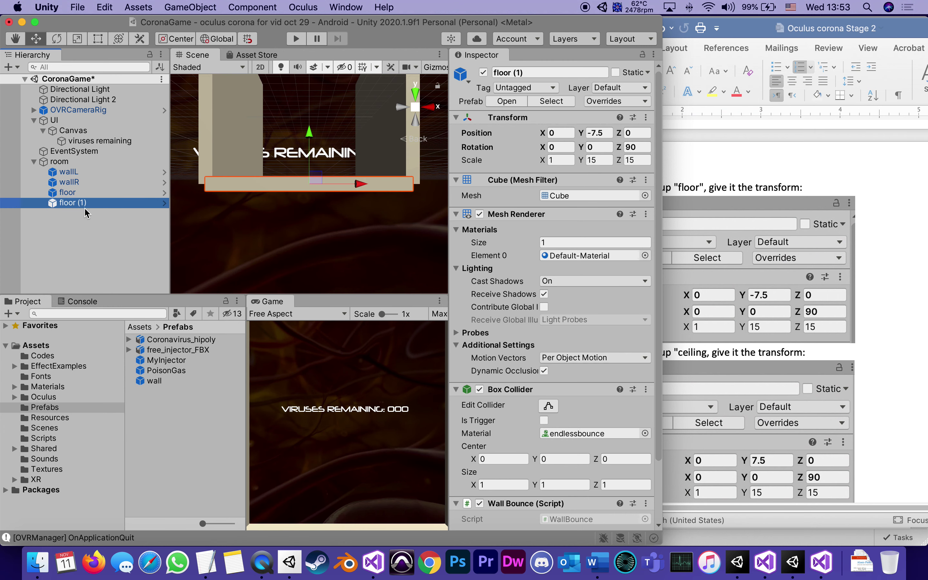
left_click(87, 213)
left_click(65, 204)
left_click(70, 205)
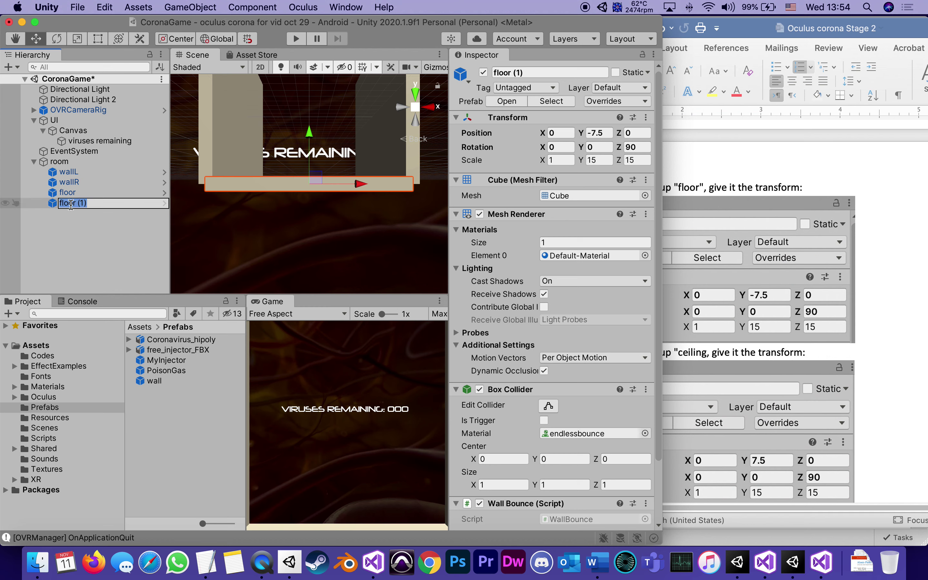
type("ciiling")
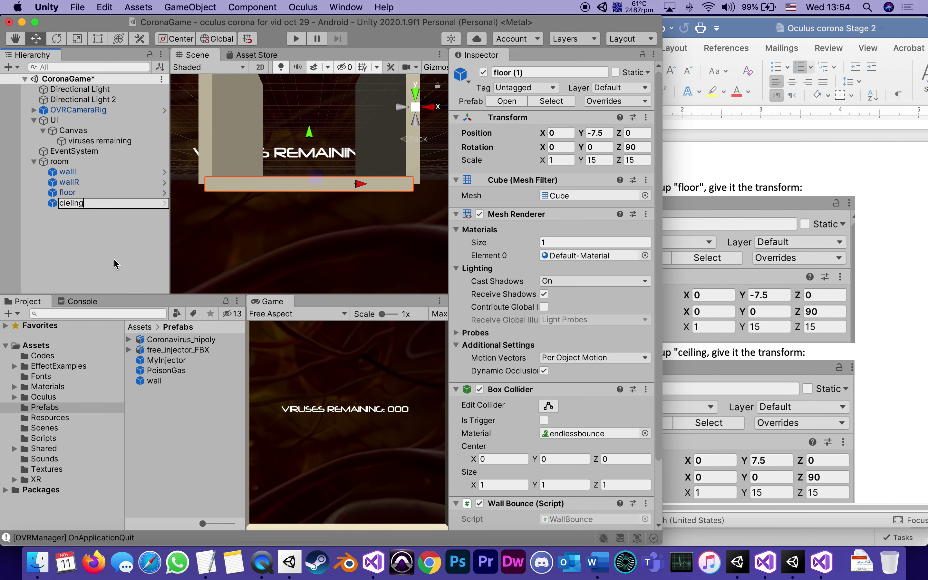
left_click(92, 245)
- Set the cieling object's Y position to 7.5 and frame the whole room in the Scene view
left_click(56, 204)
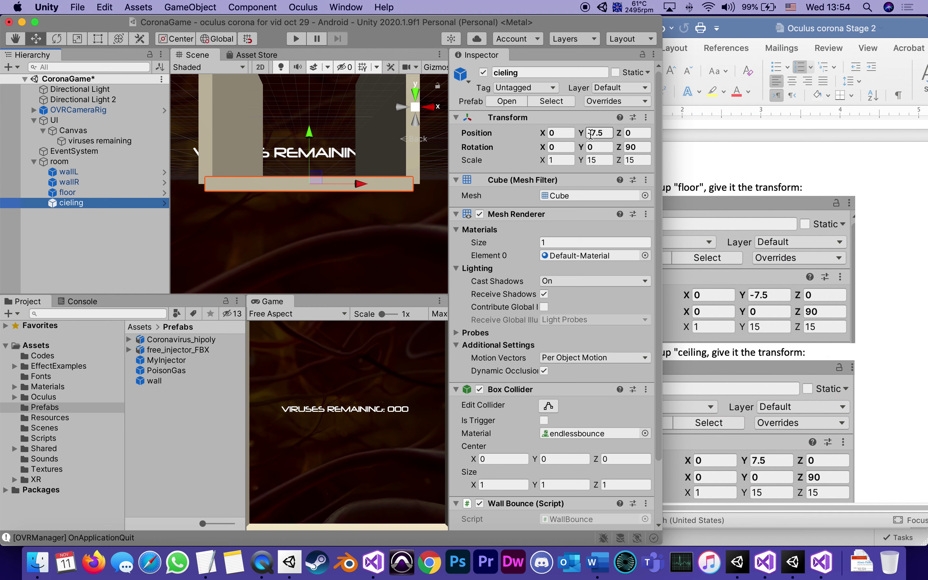
left_click(591, 134)
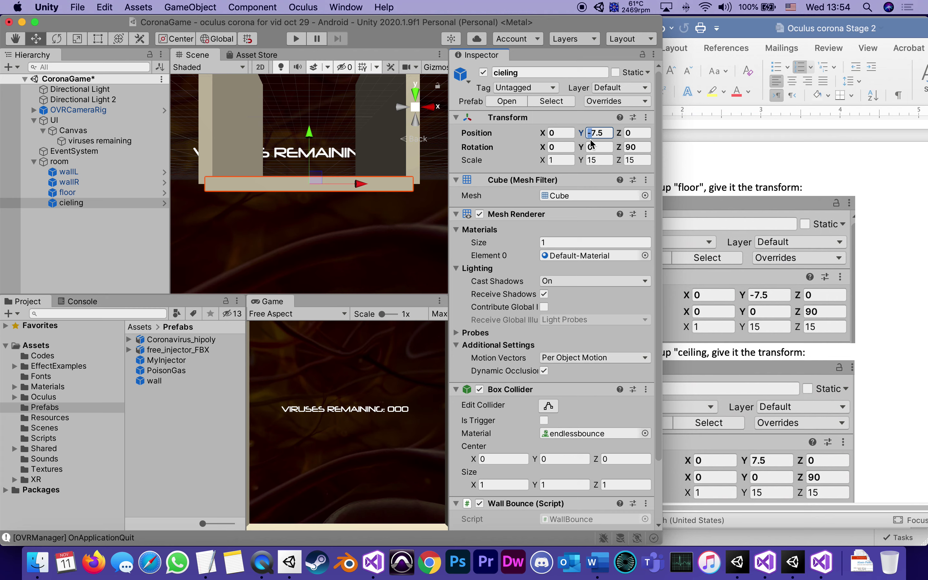
key("BackSpace")
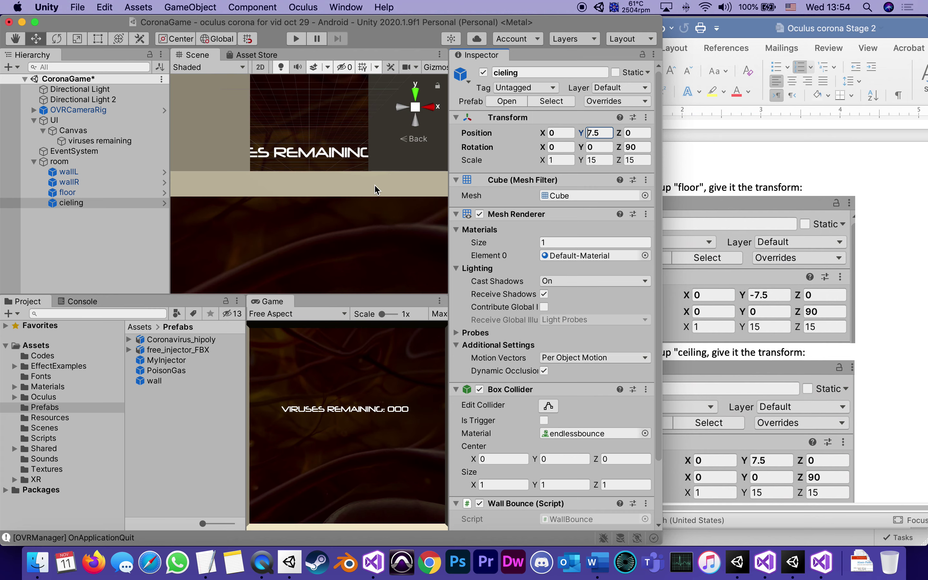
scroll(377, 189, "down", 3)
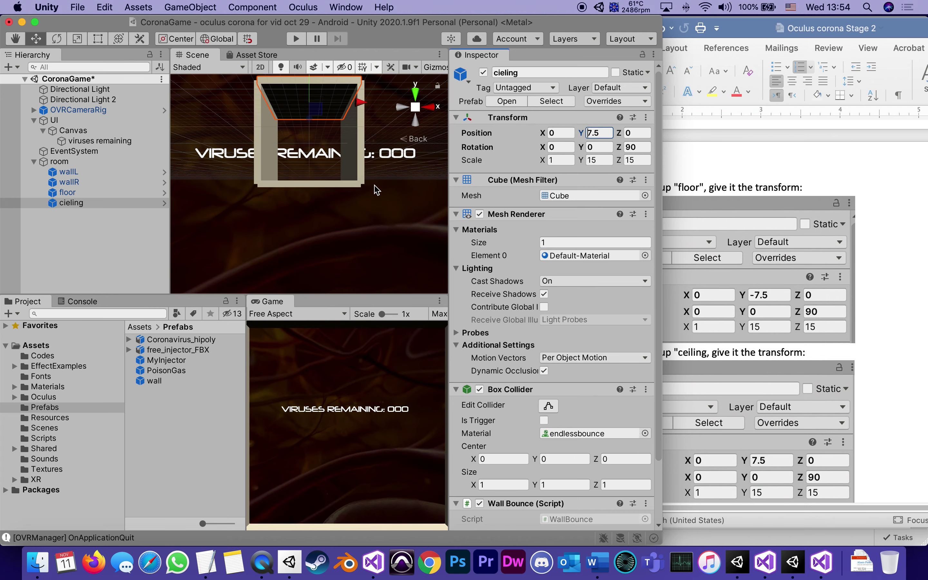
scroll(377, 190, "up", 1)
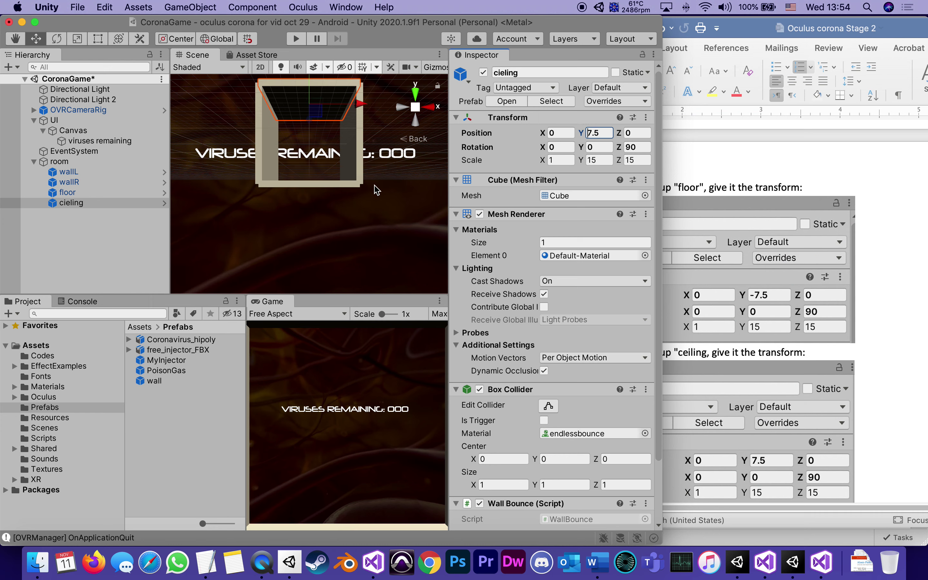
left_click(42, 165)
double_click(42, 164)
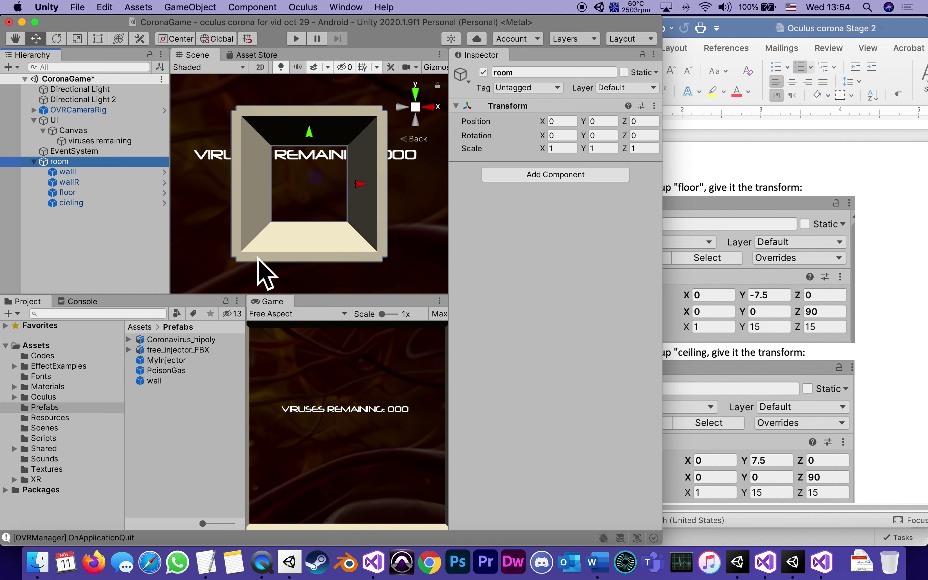
- Duplicate the cieling object and rename the duplicate as back
left_click(53, 245)
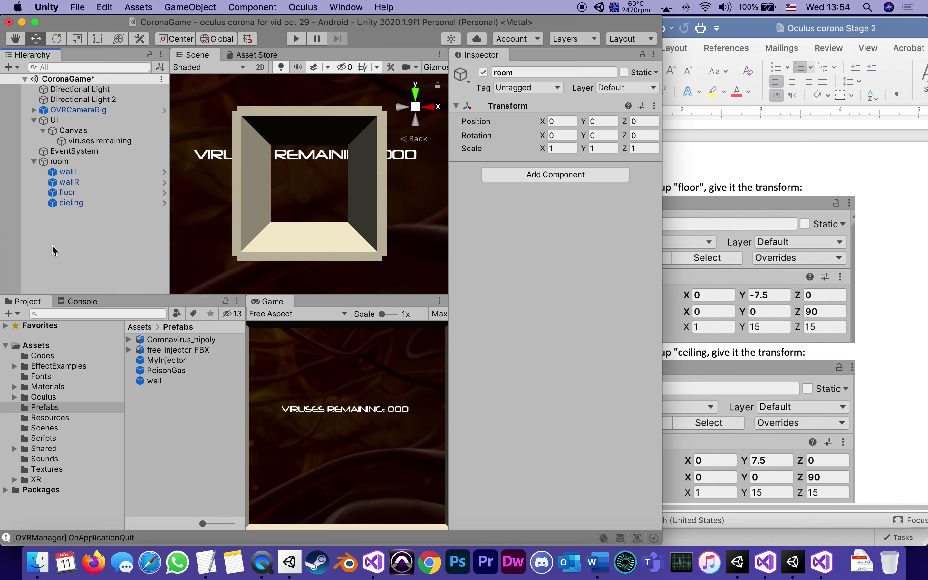
left_click(53, 207)
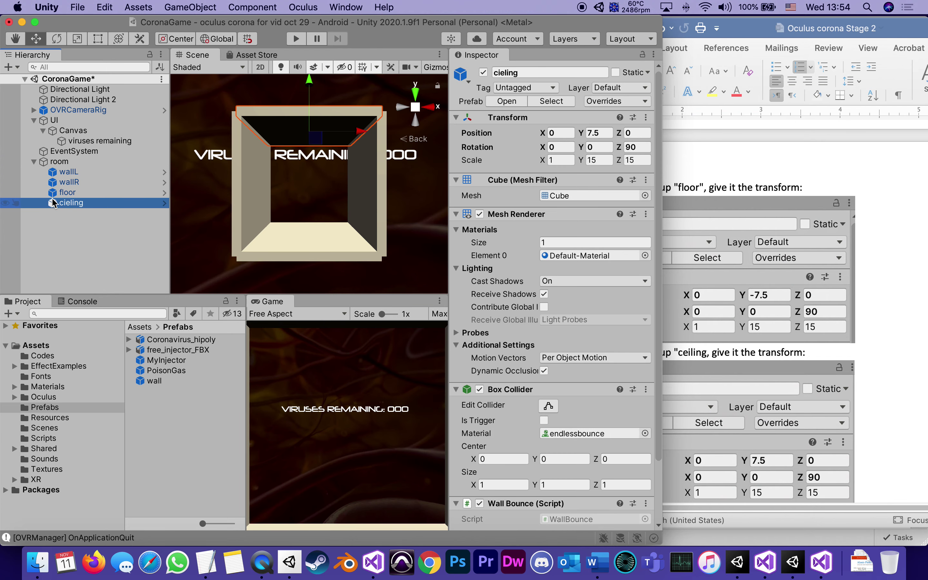
right_click(53, 204)
key("Escape")
right_click(58, 202)
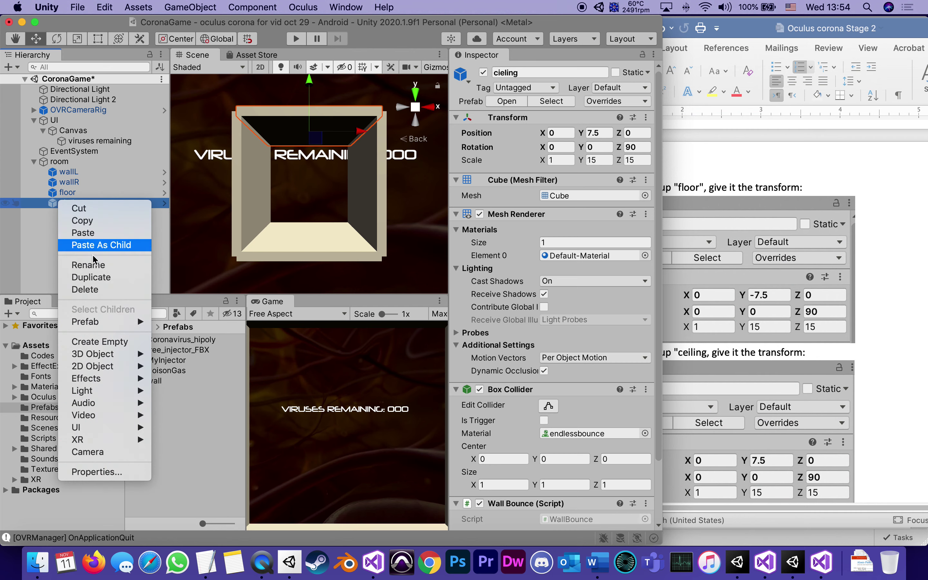
left_click(101, 284)
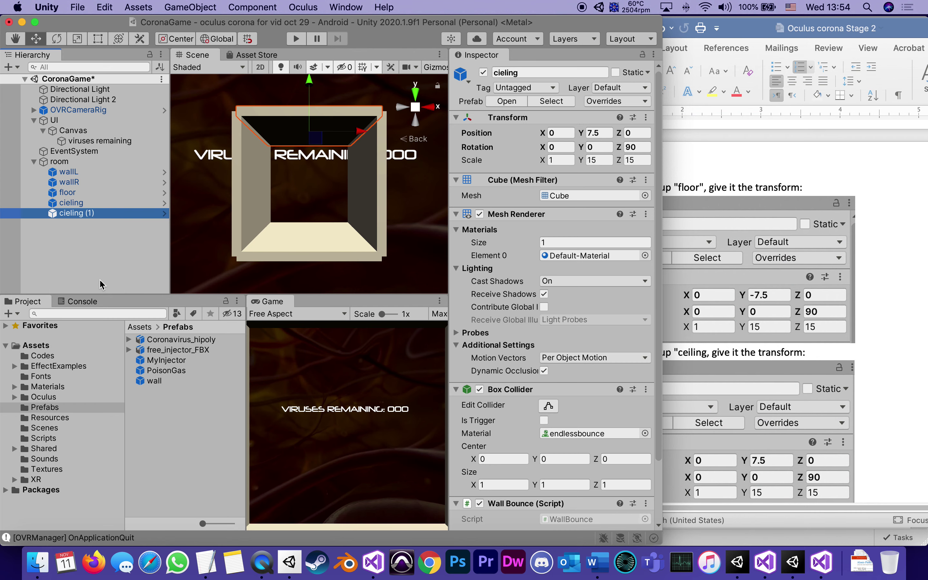
left_click(80, 214)
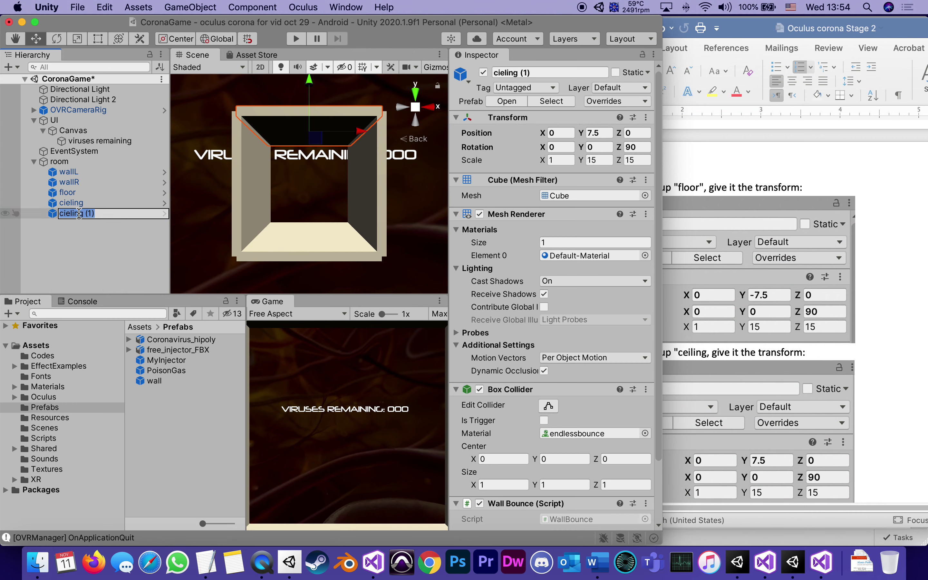
type("back")
key("Return")
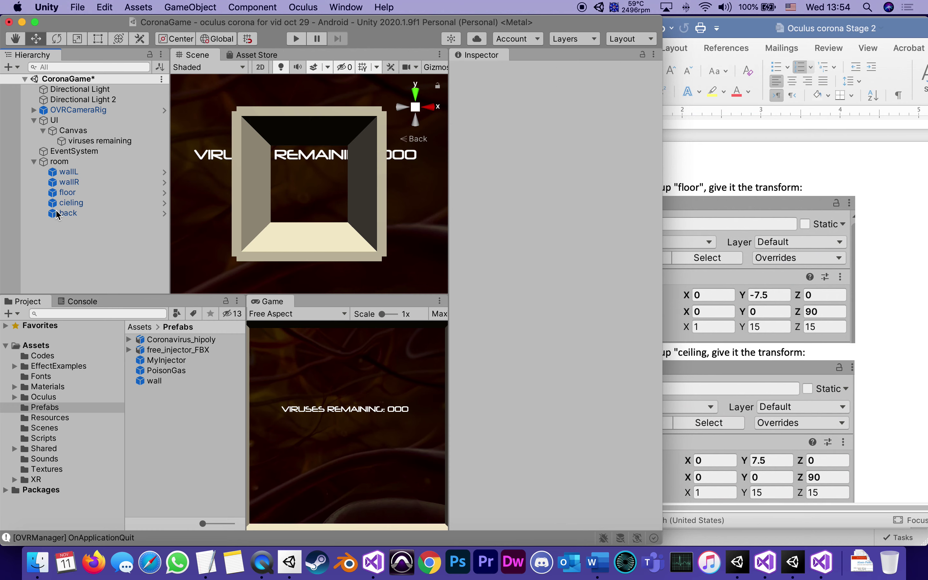
left_click(73, 215)
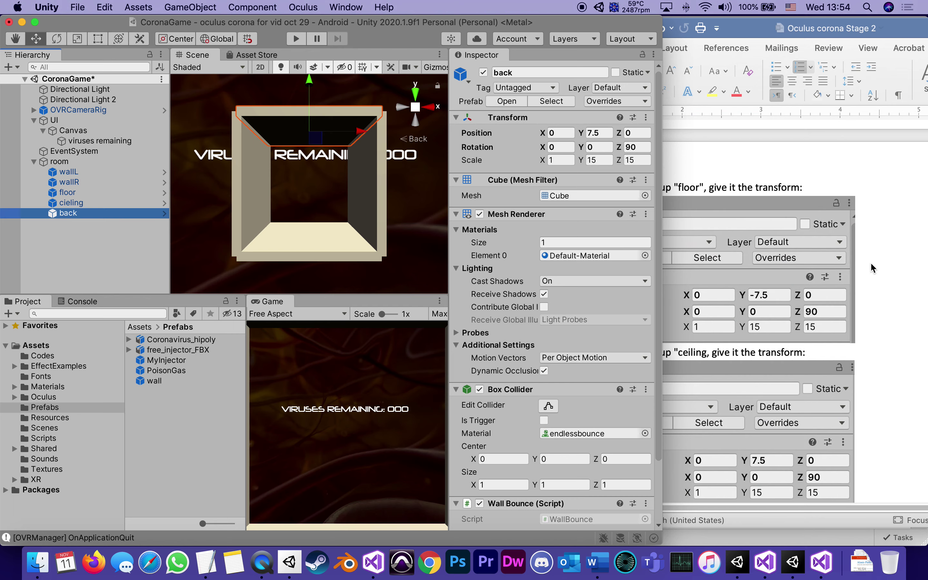
- Switch to Word and highlight instructions 17 and 18 in yellow
left_click(872, 269)
scroll(872, 297, "down", 2)
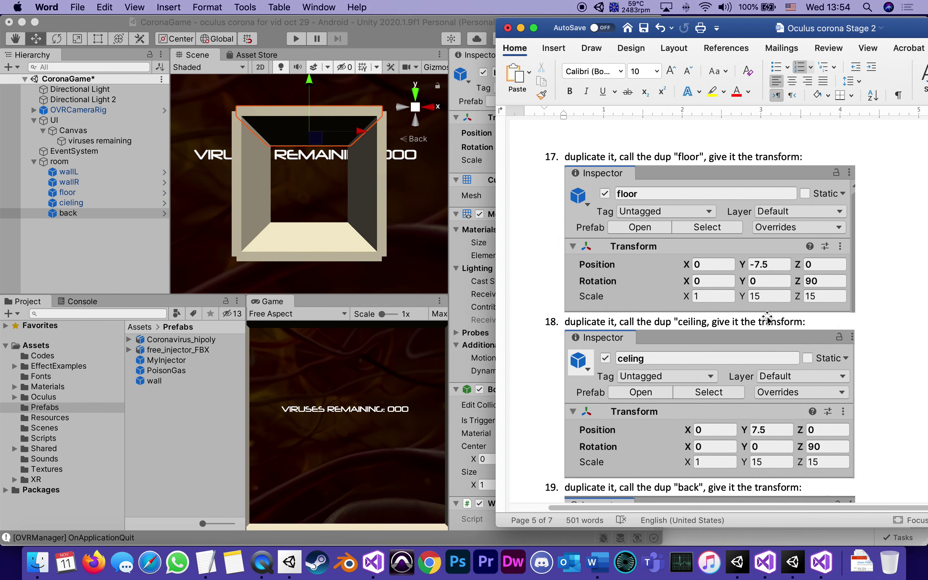
triple_click(741, 156)
left_click(712, 92)
left_click(791, 323)
left_click_drag(804, 323, 564, 307)
left_click(713, 95)
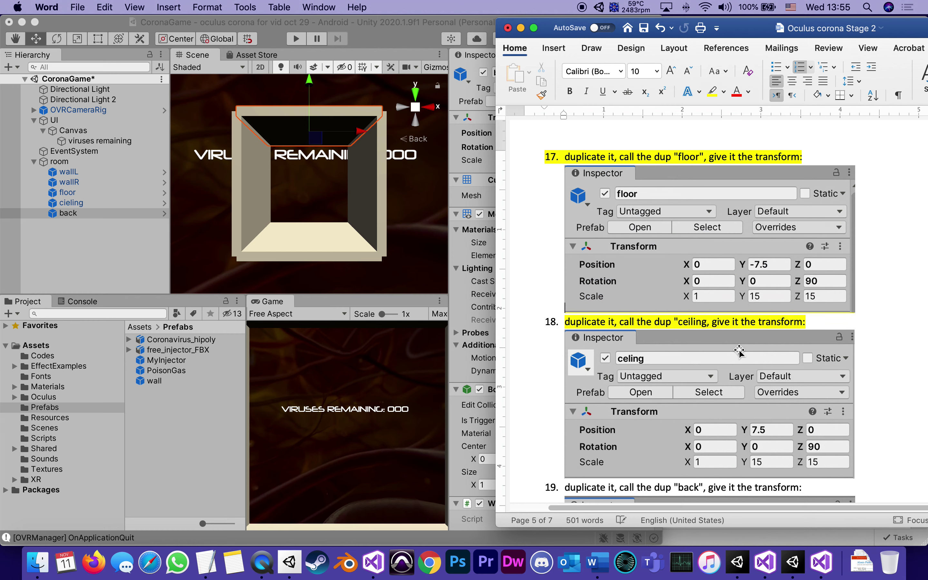
- Look up the back wall's transform in Word, and in Unity set its Z rotation to 0 and Y rotation to 90
scroll(739, 349, "down", 2)
scroll(739, 350, "down", 10)
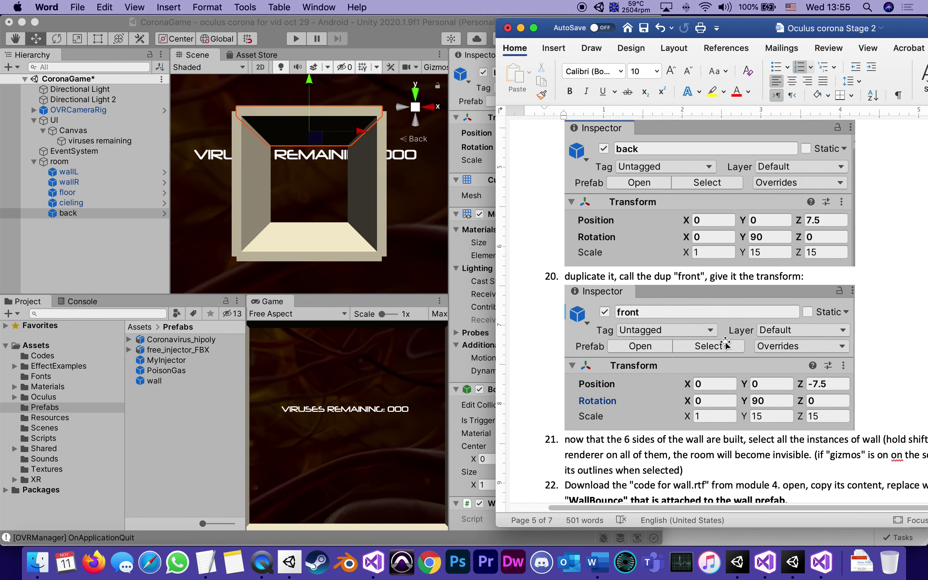
scroll(726, 343, "down", 2)
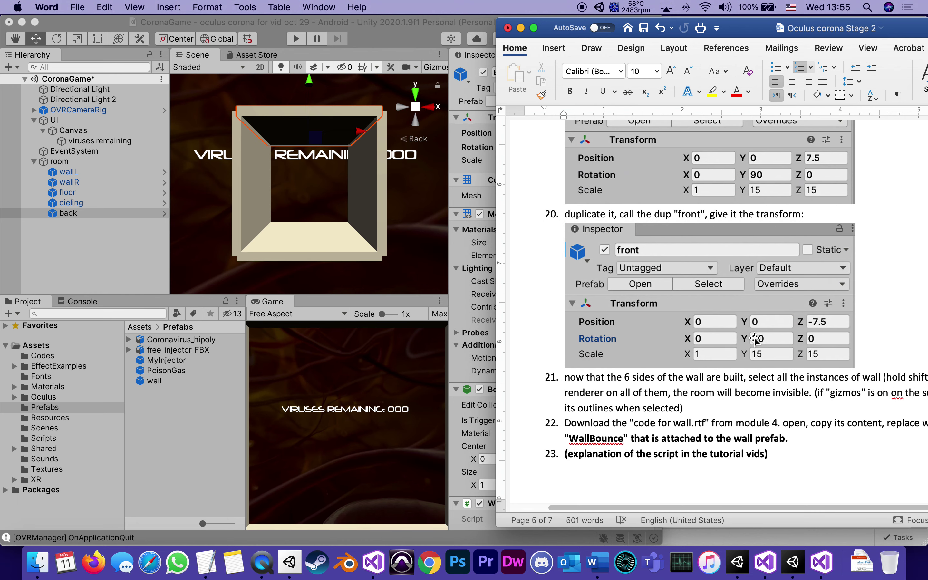
left_click(118, 232)
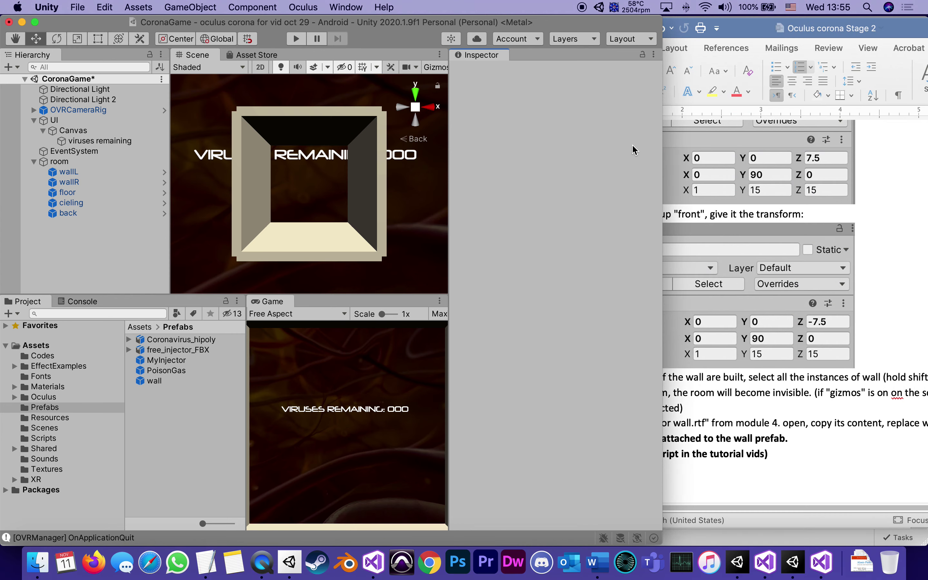
left_click(73, 213)
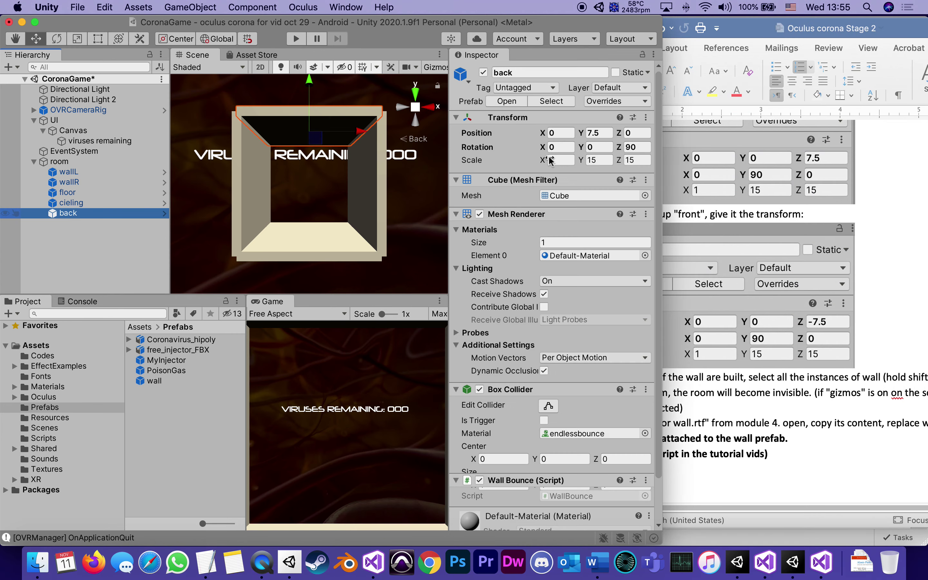
left_click(637, 147)
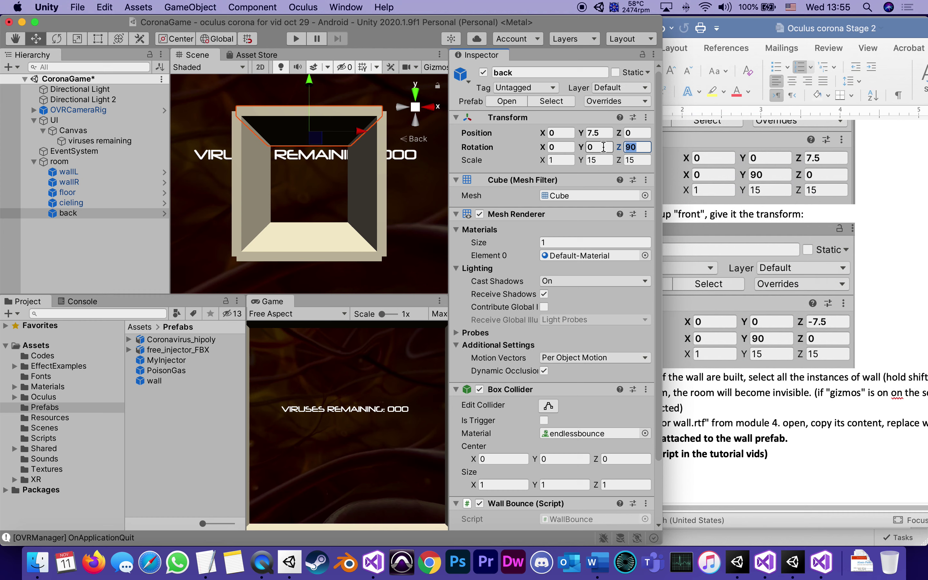
type("0")
left_click(590, 149)
type("90")
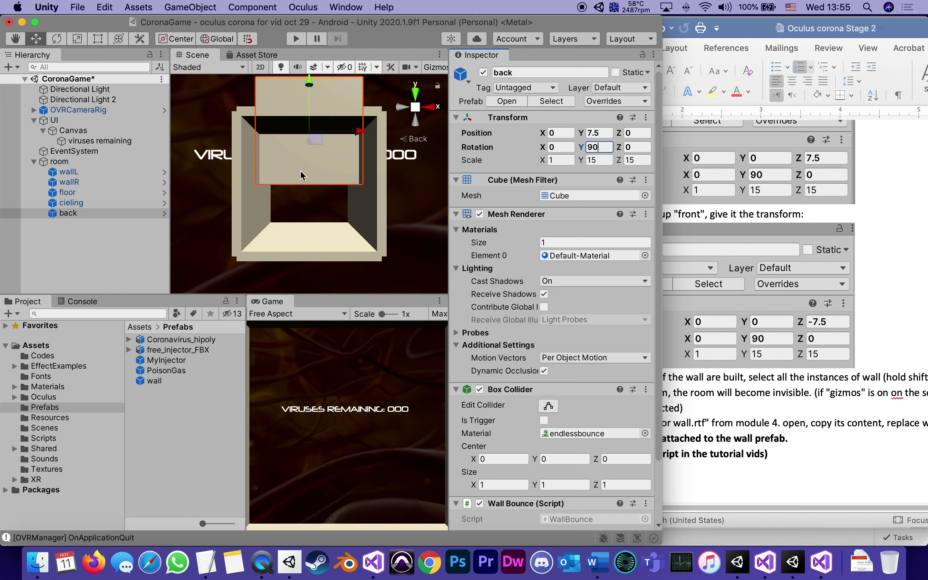
- Set the back wall's Y position to 0 and Z position to 7.5, and save the scene
left_click(588, 133)
type("0")
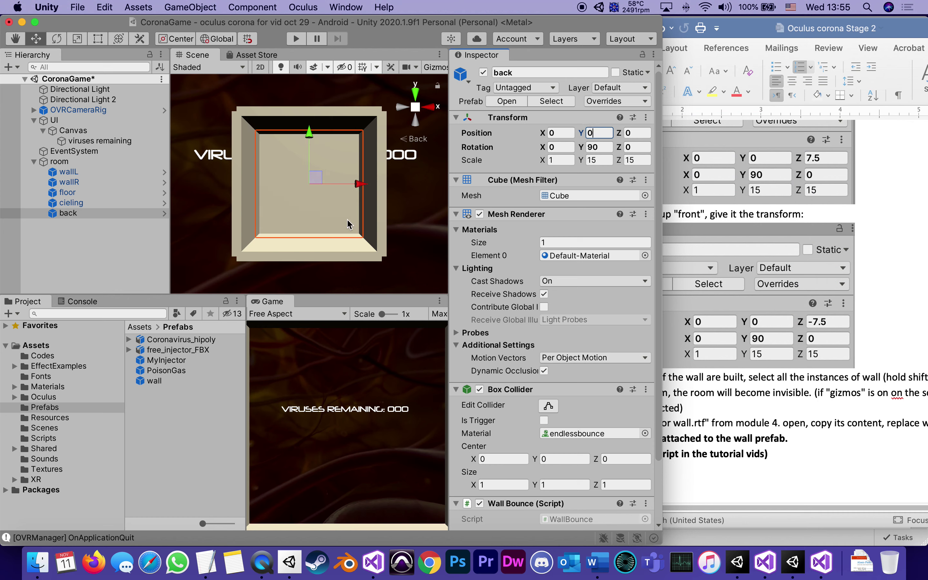
left_click(635, 133)
type("7.5")
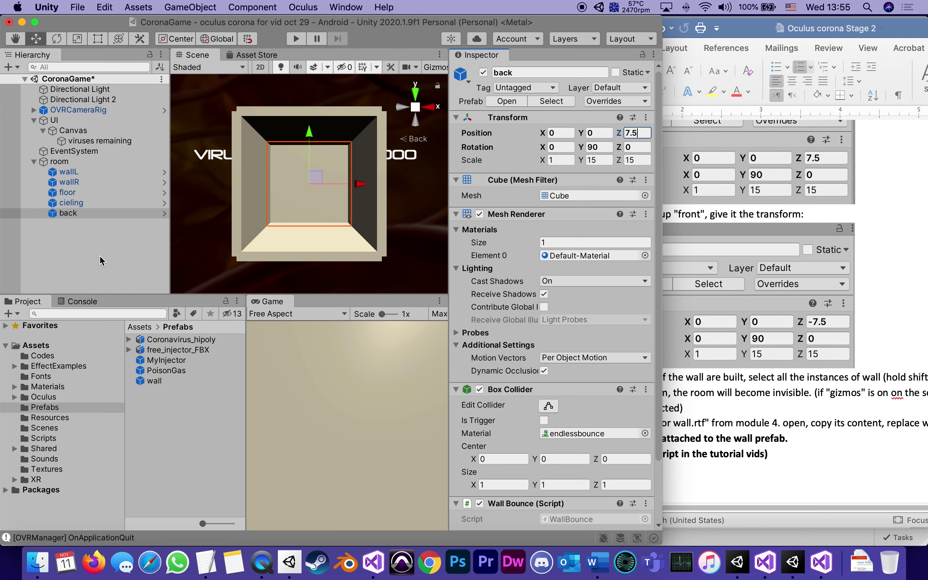
key("super+s")
- Duplicate the back wall and rename the duplicate as front
left_click(52, 216)
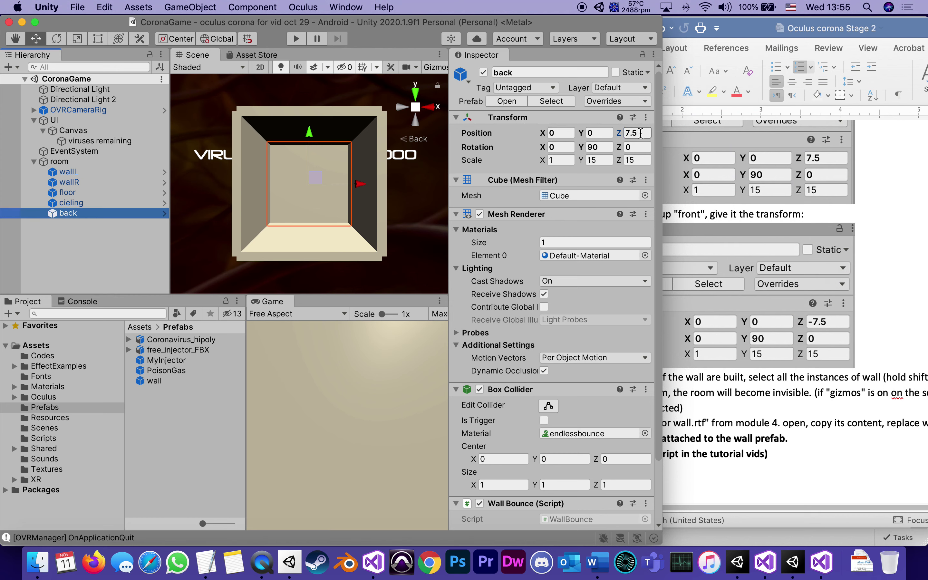
right_click(88, 212)
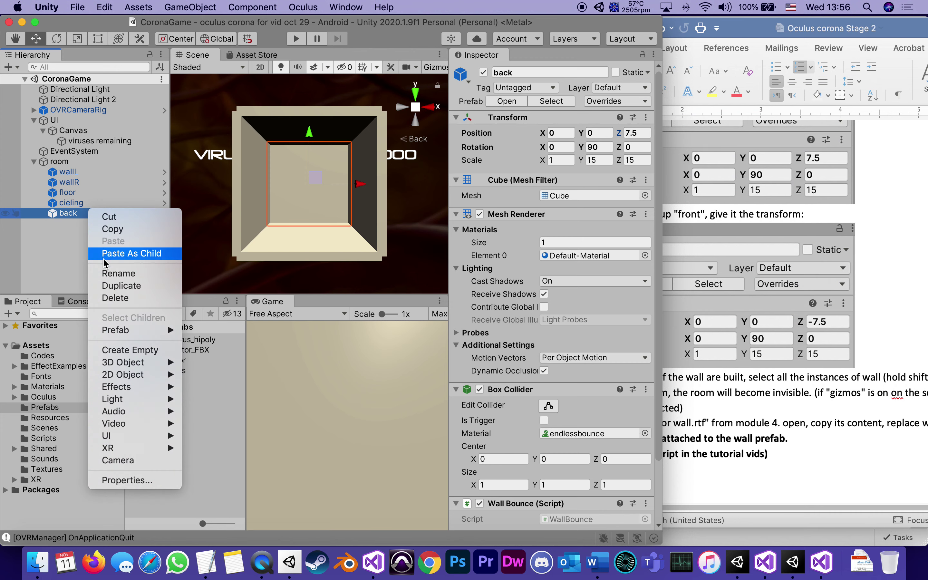
left_click(112, 291)
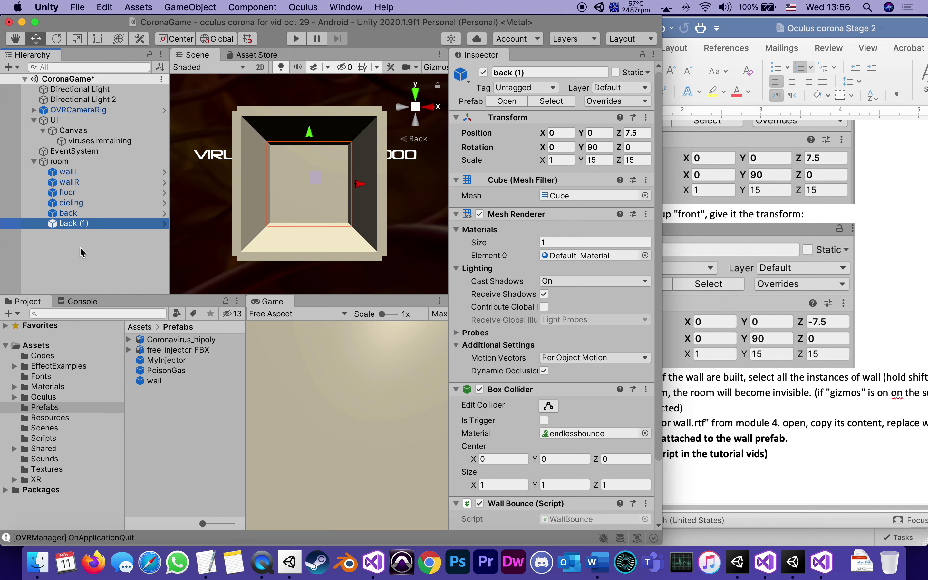
left_click(73, 226)
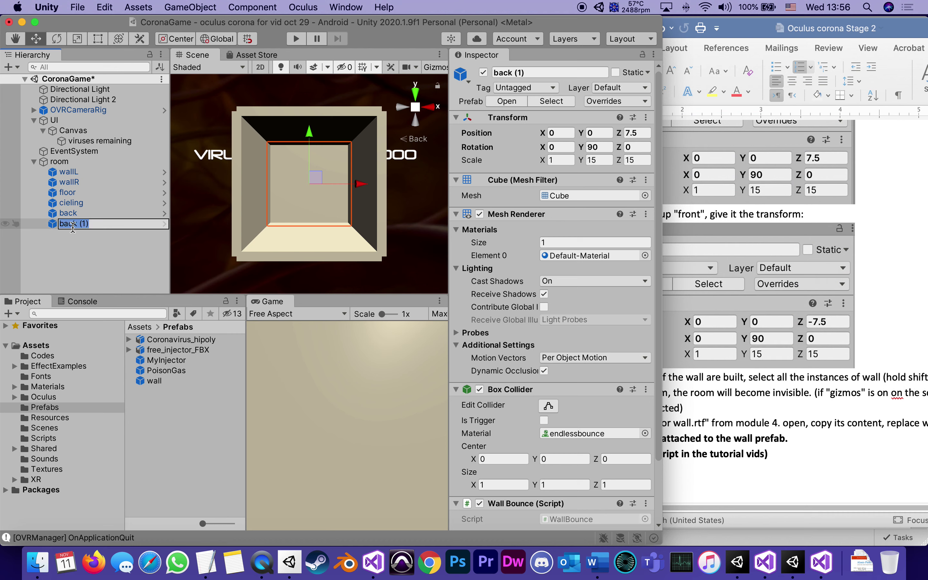
type("front")
key("Return")
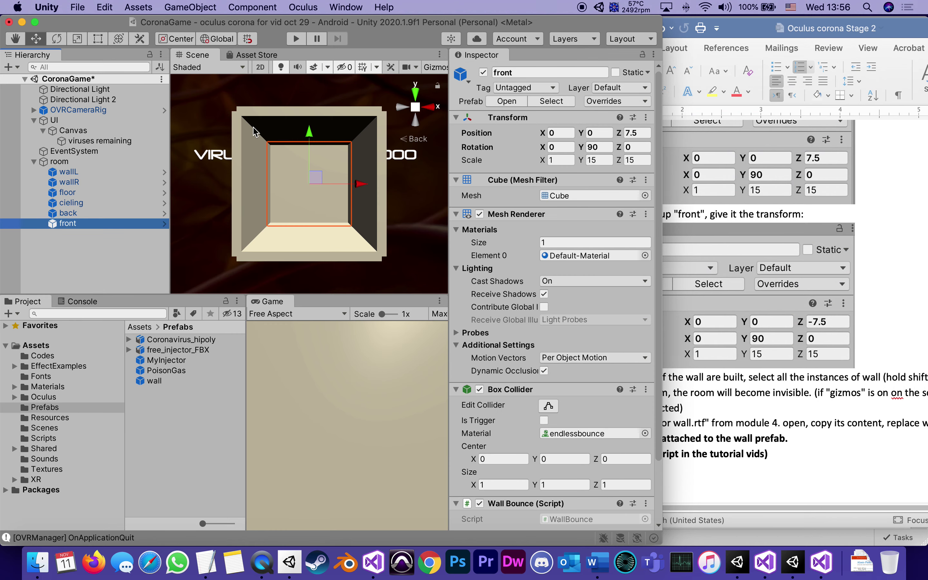
- Set the front wall's Z position to -7.5 to close the room
left_click(633, 132)
left_click(637, 135)
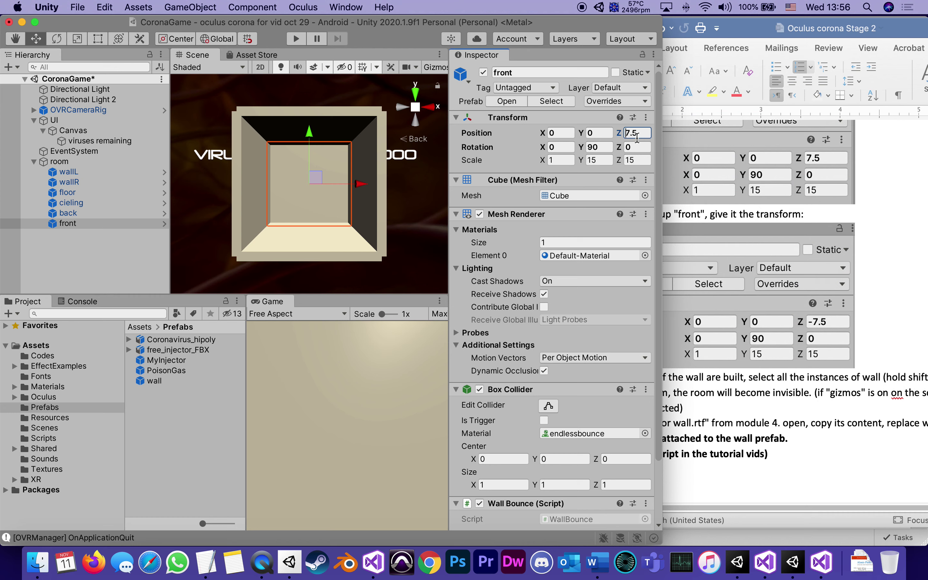
type("-")
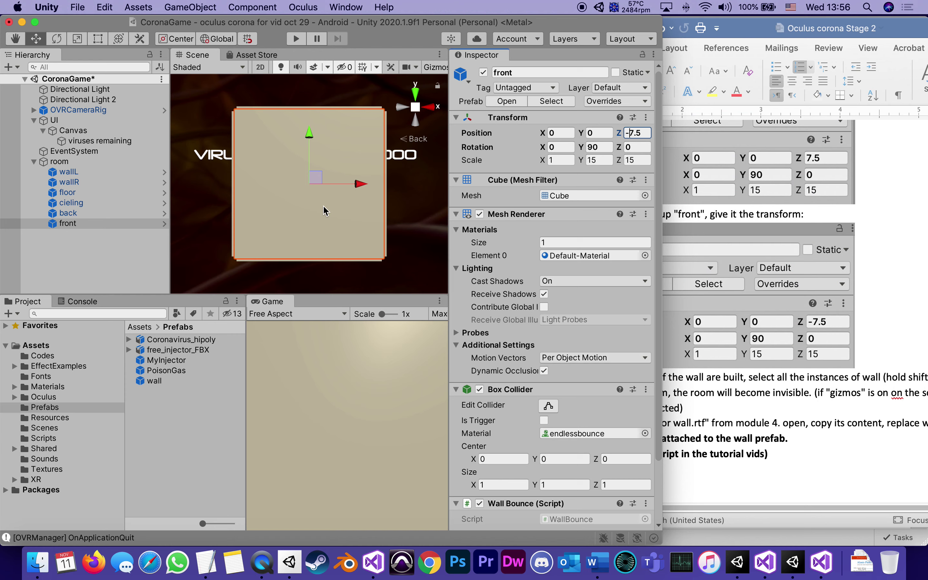
left_click_drag(322, 209, 477, 292, "alt")
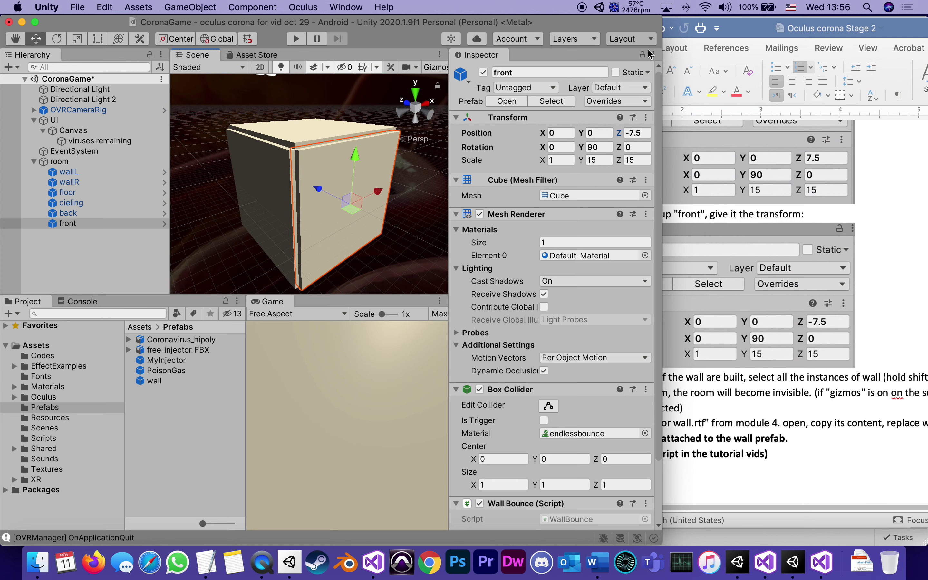
- Widen the Unity window and select OVRCameraRig to check its placement relative to the room
left_click_drag(662, 82, 891, 96)
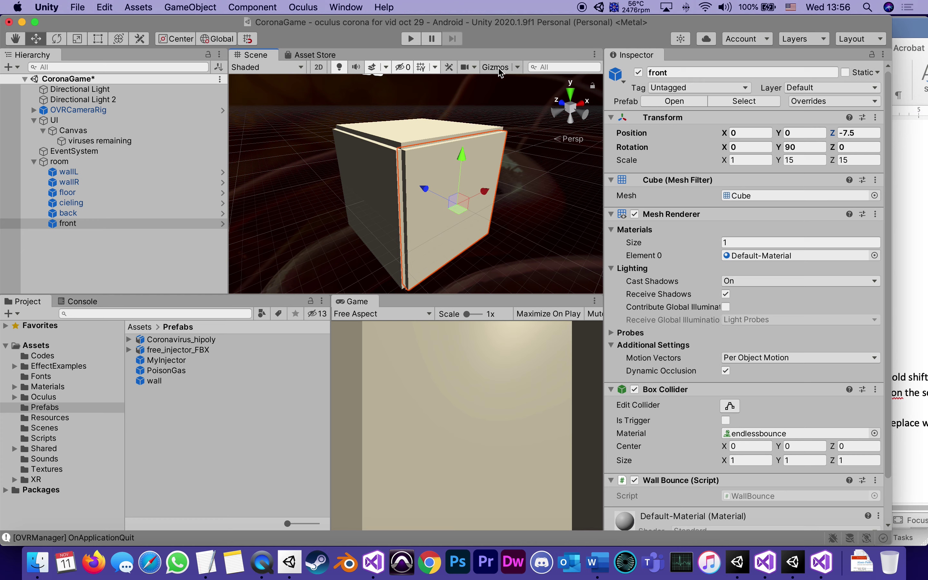
left_click_drag(428, 169, 87, 117, "alt")
left_click(82, 110)
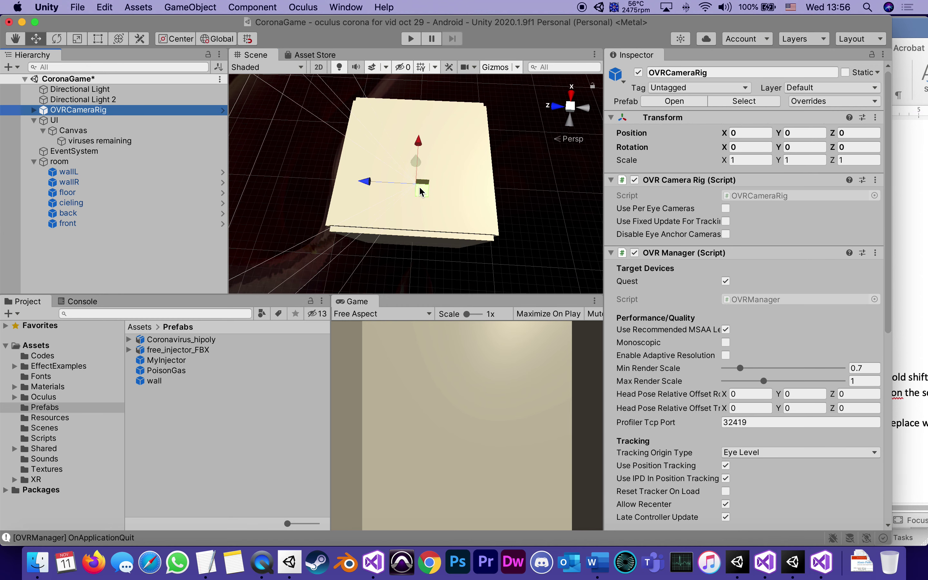
- Switch to Word, bring the whole page into view and read instruction 21 about the six walls
left_click(597, 562)
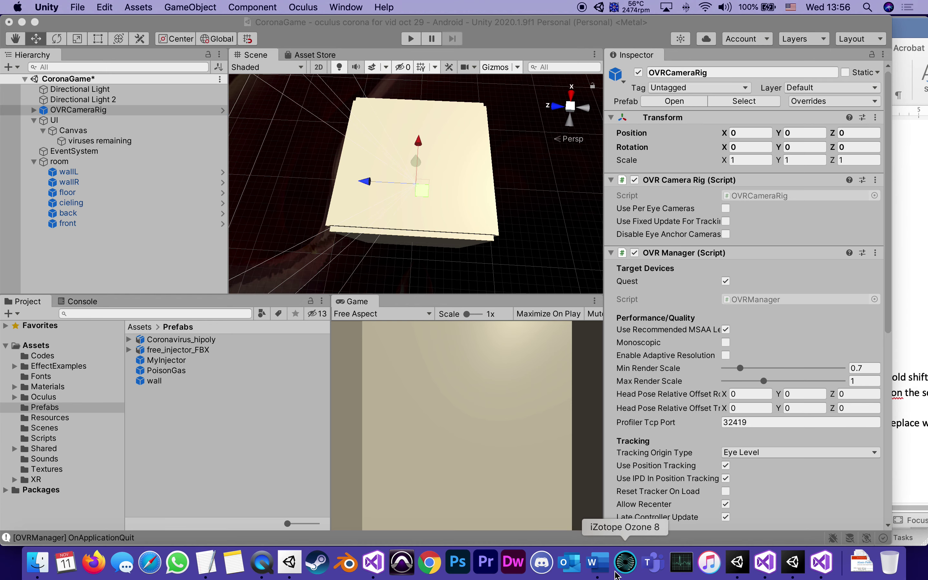
scroll(731, 418, "down", 5)
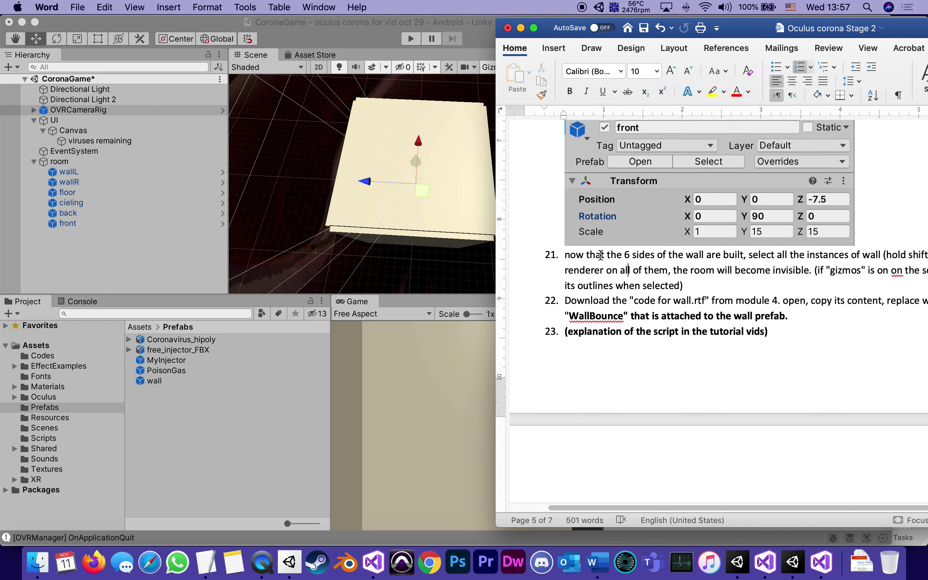
left_click_drag(899, 30, 474, 27)
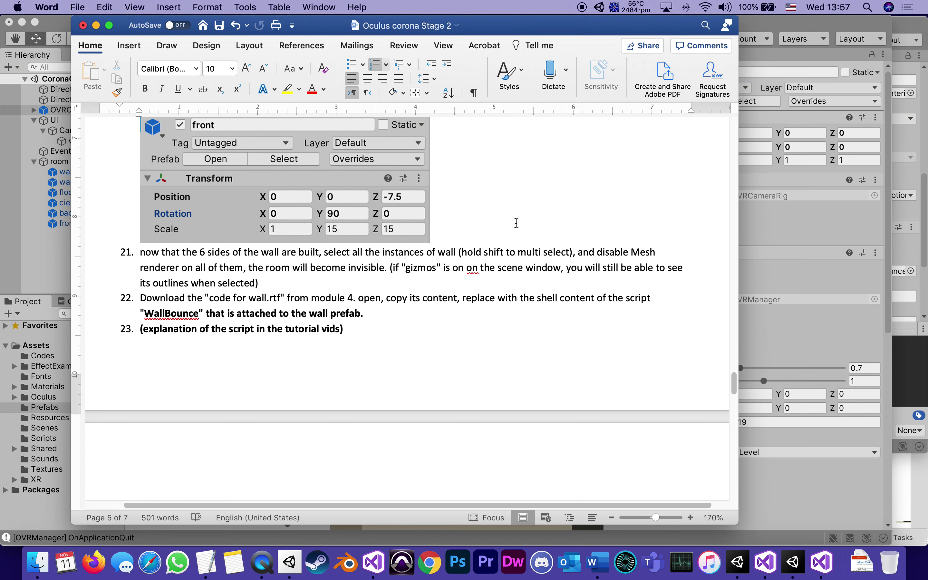
scroll(516, 223, "up", 10)
scroll(514, 224, "down", 3)
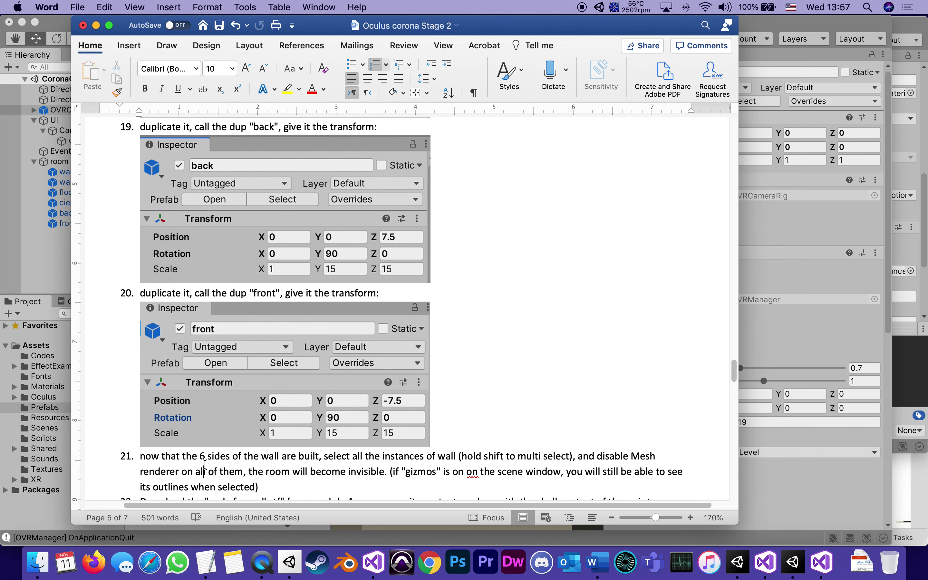
scroll(204, 464, "down", 2)
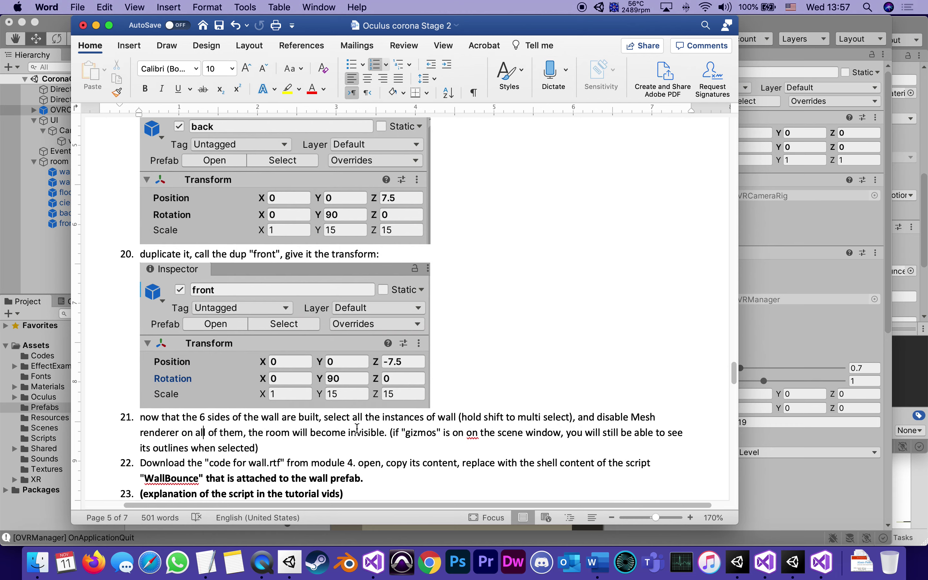
- In Unity, select wallL, wallR, floor, cieling, back and front together and disable their Mesh Renderer
left_click(46, 256)
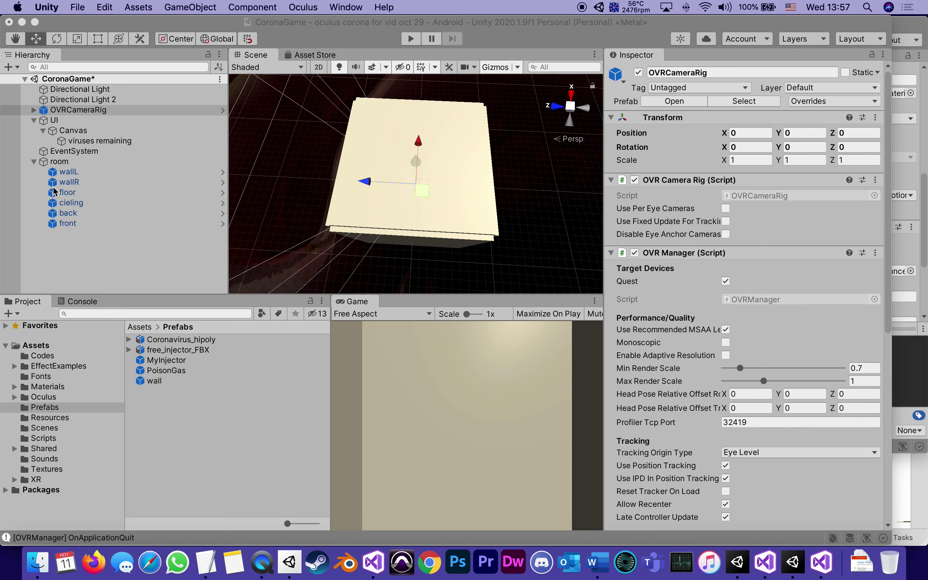
left_click(66, 176)
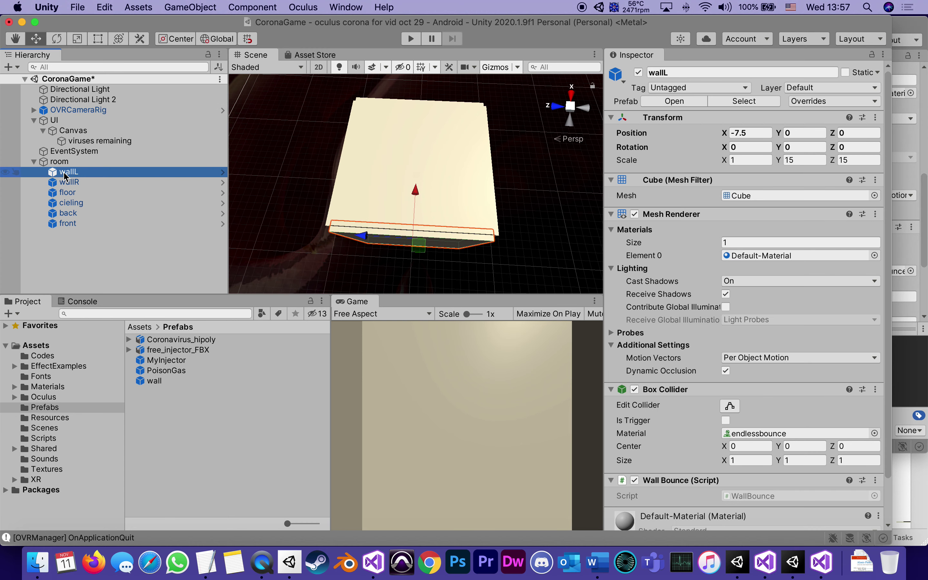
left_click(58, 223, "shift")
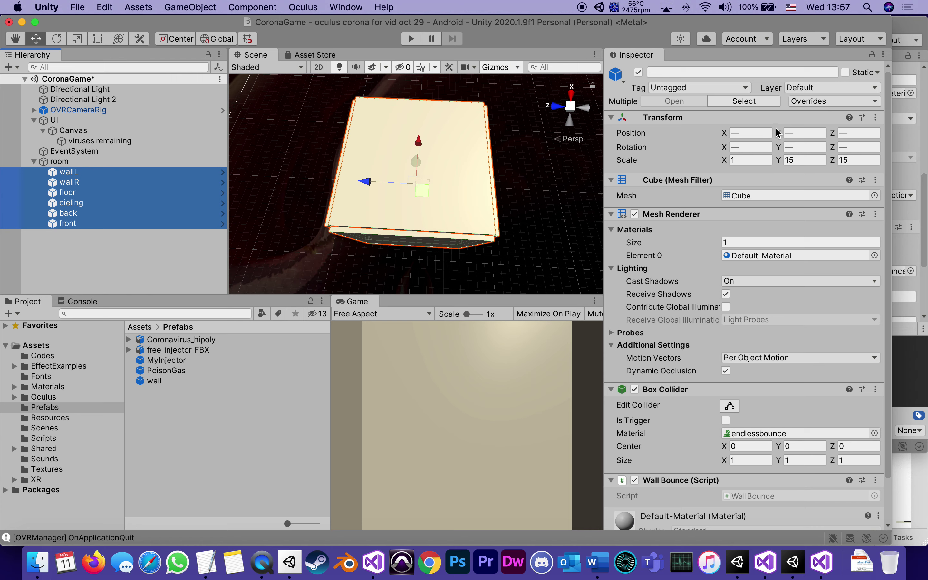
left_click(634, 214)
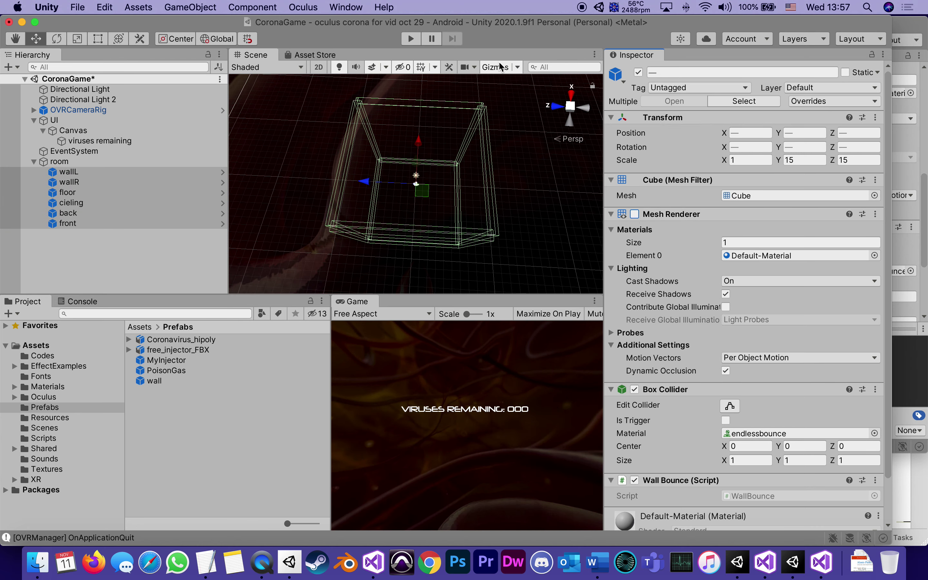
key("alt")
left_click_drag(383, 248, 564, 129, "alt")
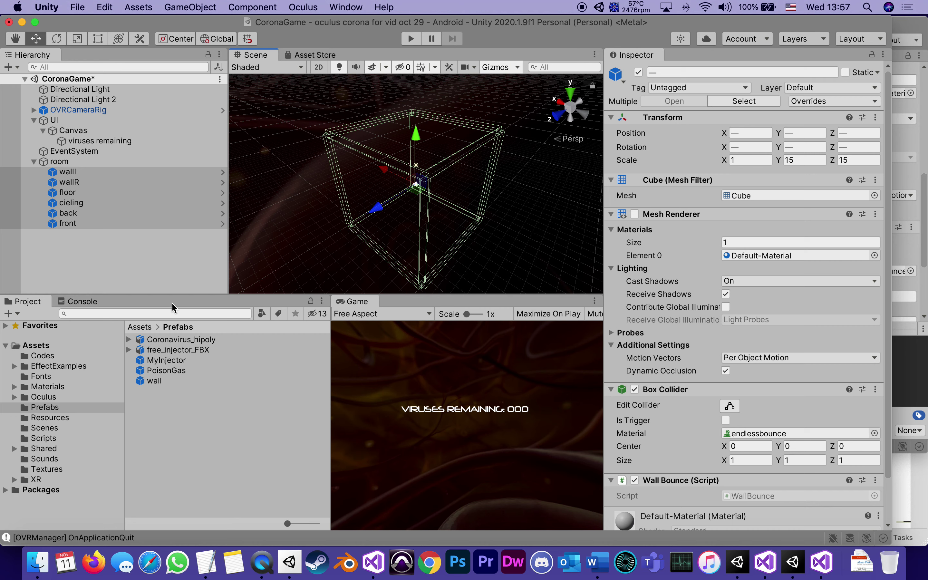
- Try scaling the room object to 1.2 in X and 1.63 in Y, and reset both scales to 1
left_click(64, 161)
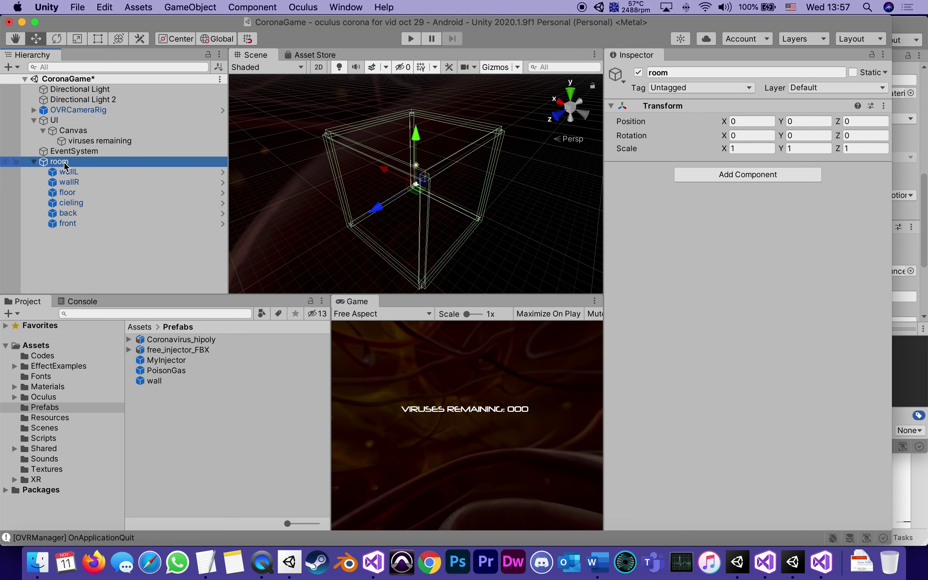
mouse_move(723, 148)
left_mouse_down()
mouse_move(726, 134)
mouse_move(725, 148)
left_mouse_up()
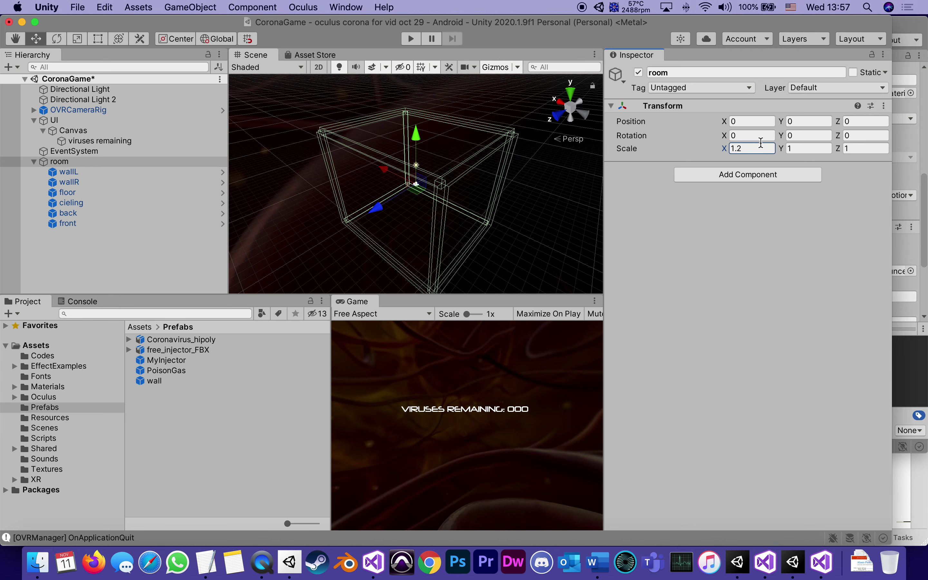
left_click_drag(781, 149, 782, 134)
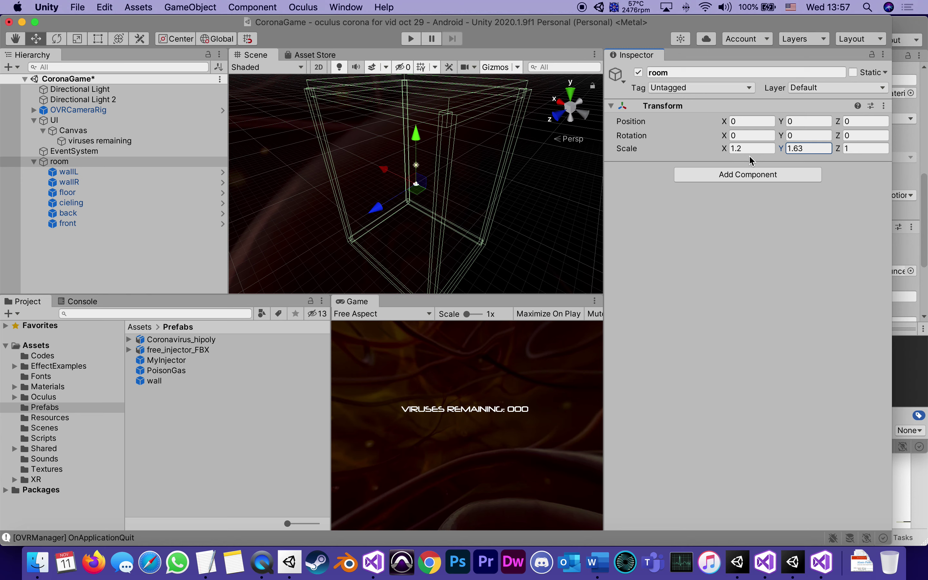
left_click(720, 149)
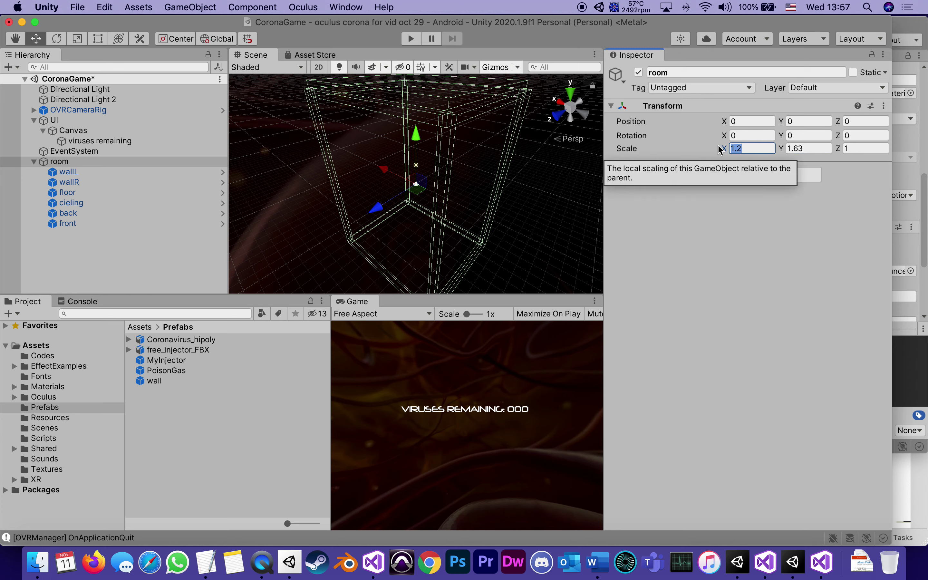
type("1")
key("Tab")
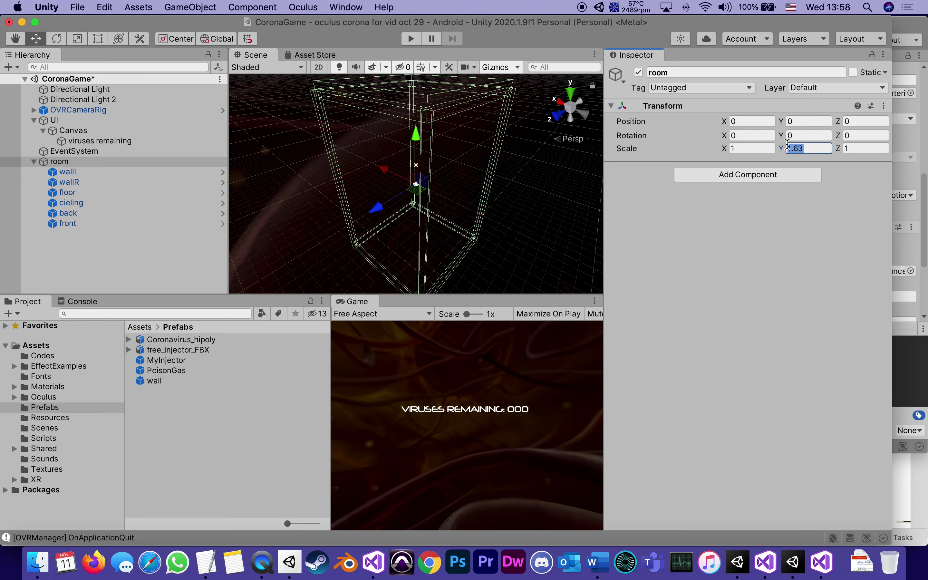
type("1")
- Deselect the room object and save the CoronaGame scene
left_click(82, 256)
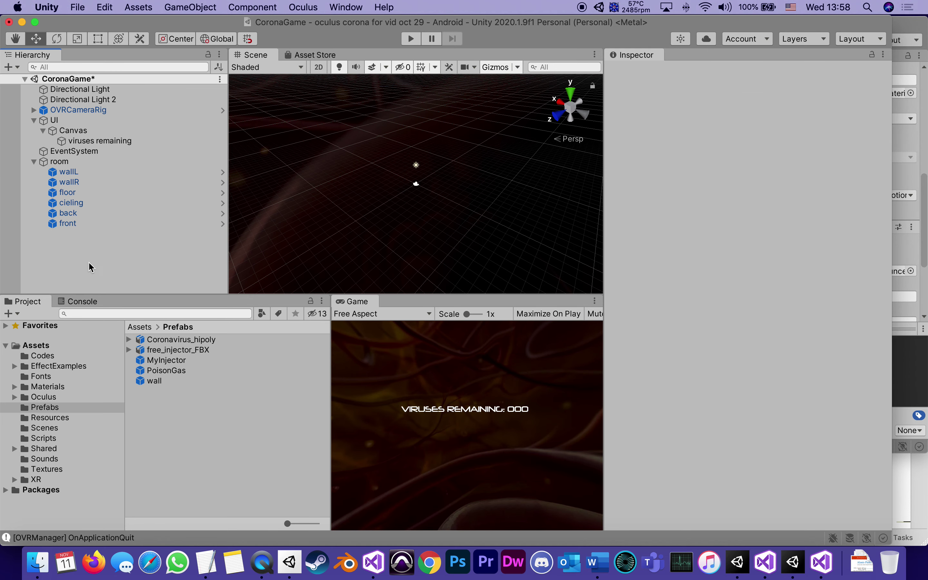
left_click(75, 8)
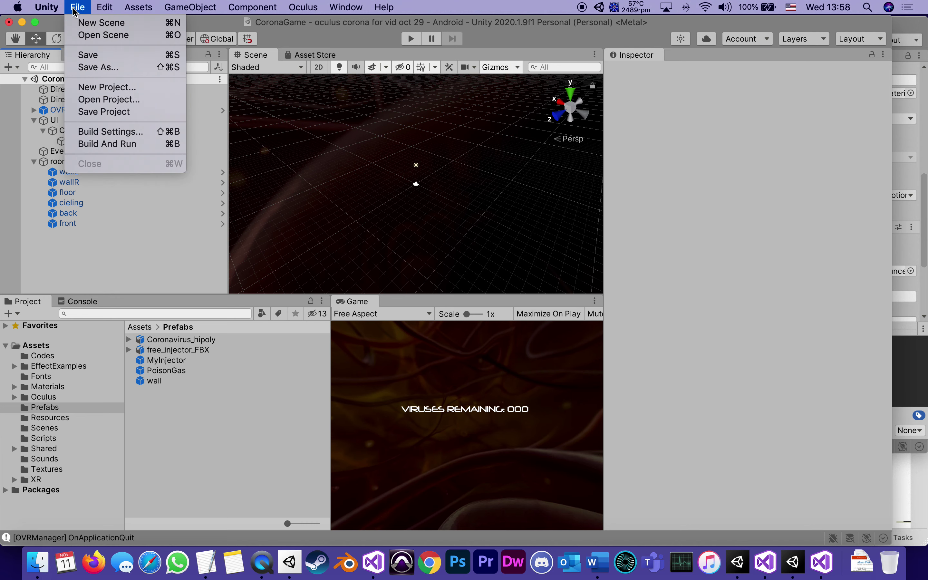
left_click(85, 56)
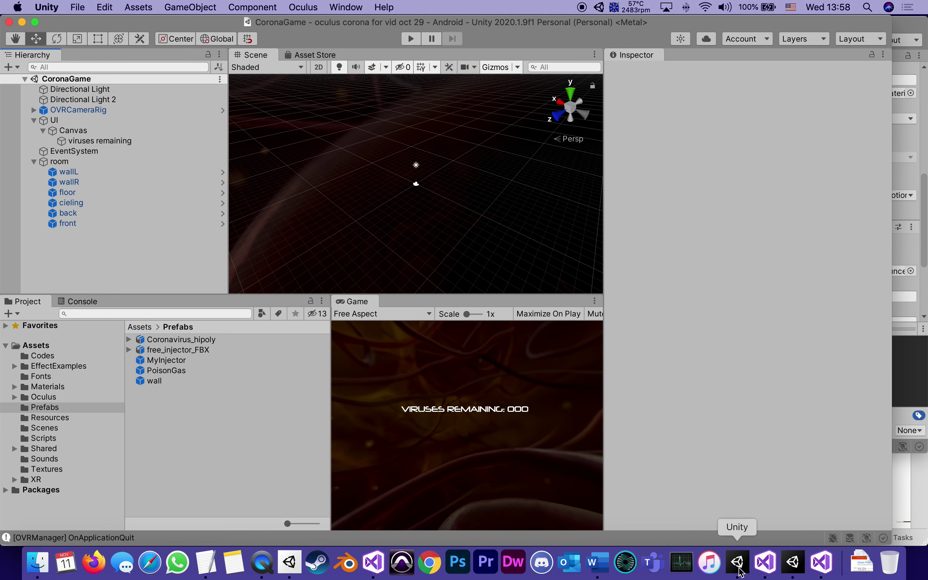
- Switch to Word and highlight instruction 21 in yellow
left_click(597, 563)
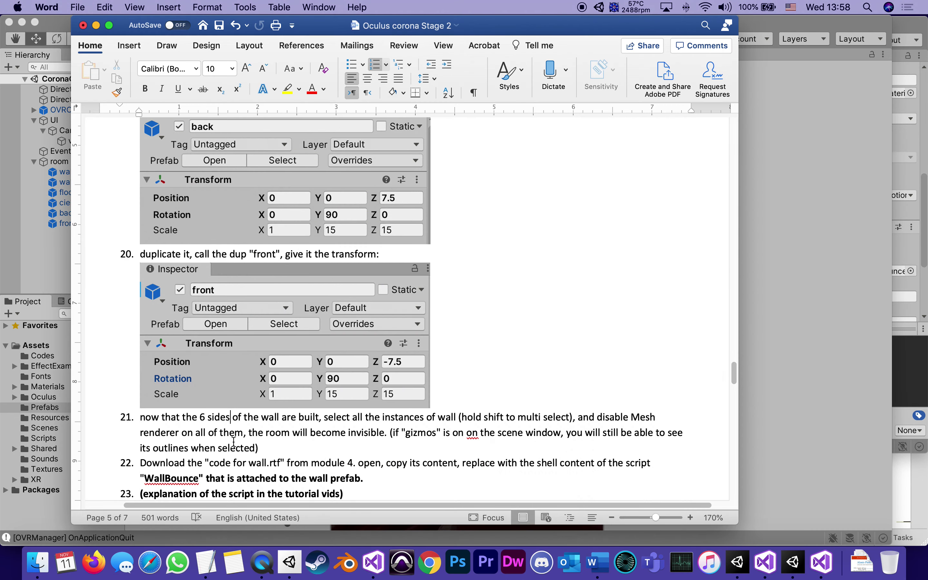
left_click_drag(267, 449, 130, 418)
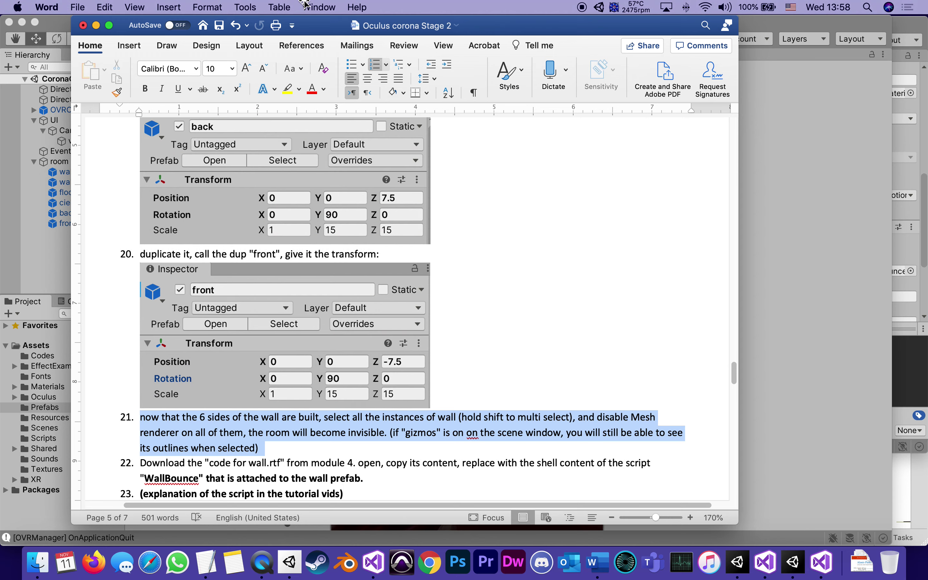
left_click(288, 88)
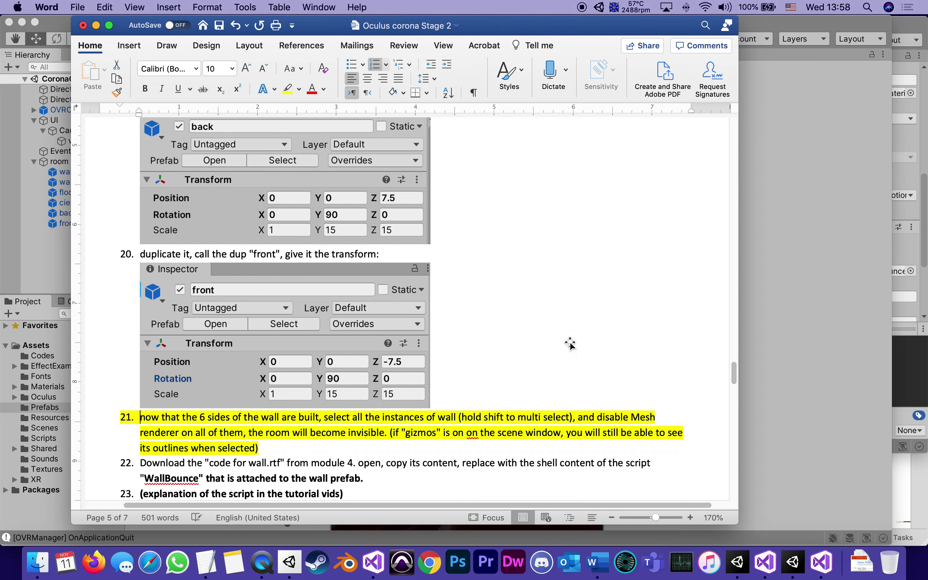
- Read instruction 22 about replacing the WallBounce script's content with the code from code for wall.rtf
scroll(564, 342, "down", 2)
scroll(554, 335, "down", 5)
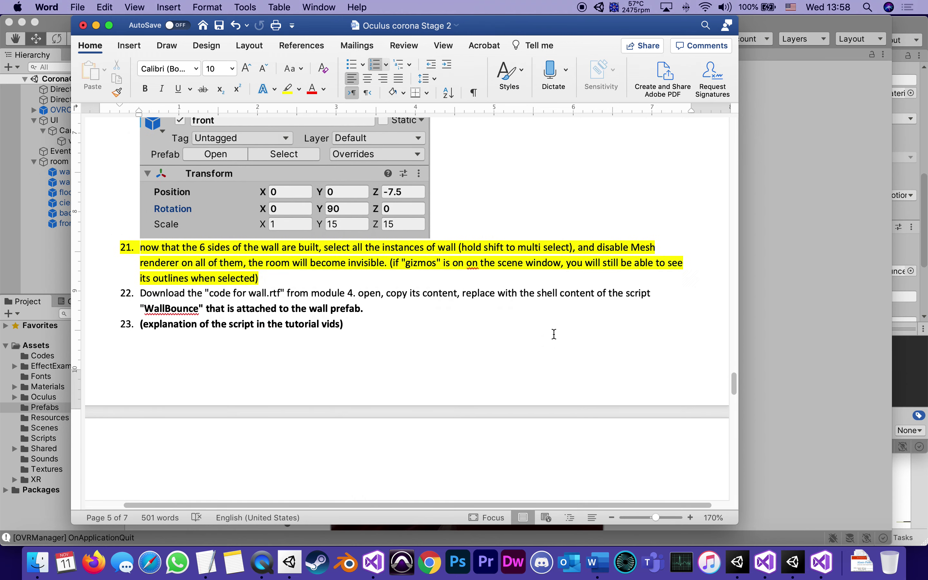
scroll(554, 334, "down", 5)
scroll(553, 332, "up", 15)
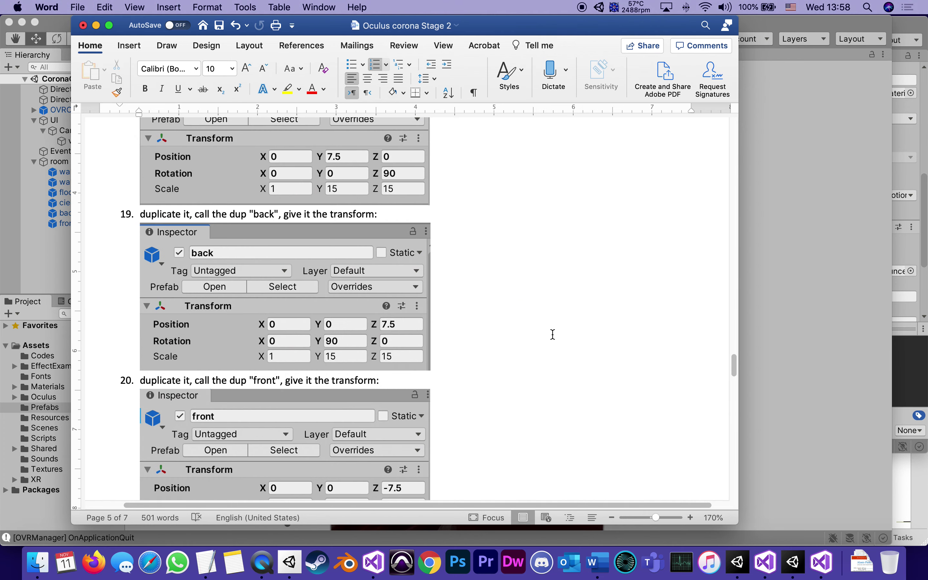
scroll(551, 333, "down", 10)
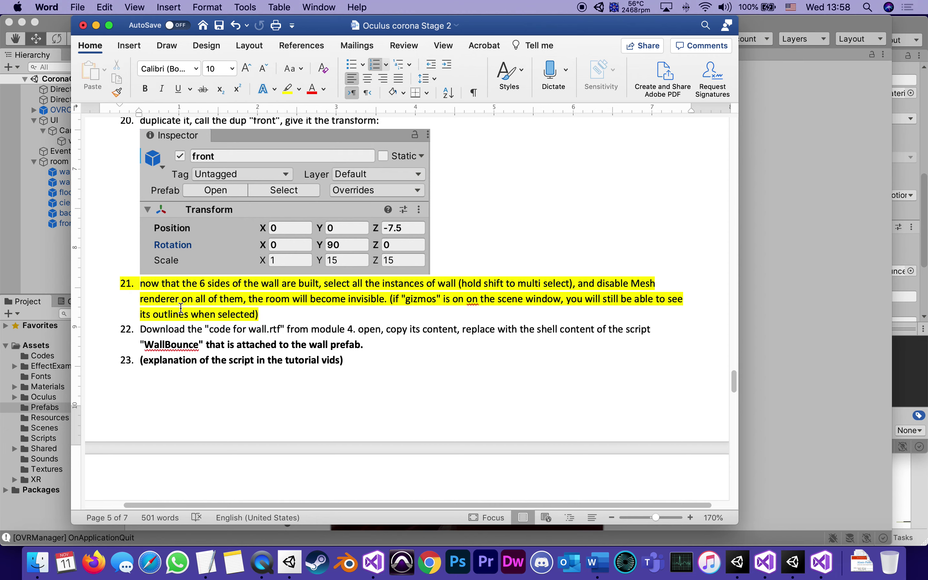
- Switch to TextEdit and select the entire content of code for wall.rtf
left_click(67, 256)
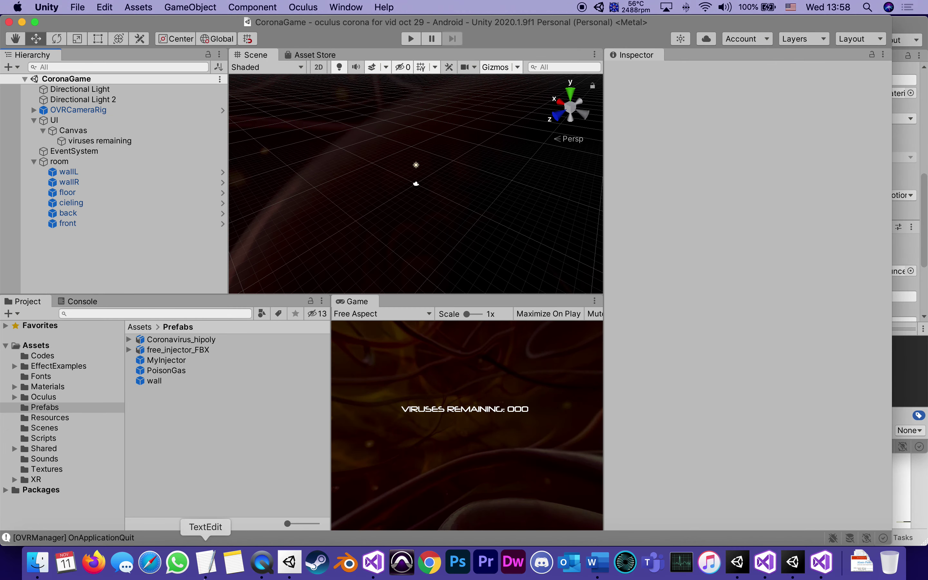
left_click(207, 563)
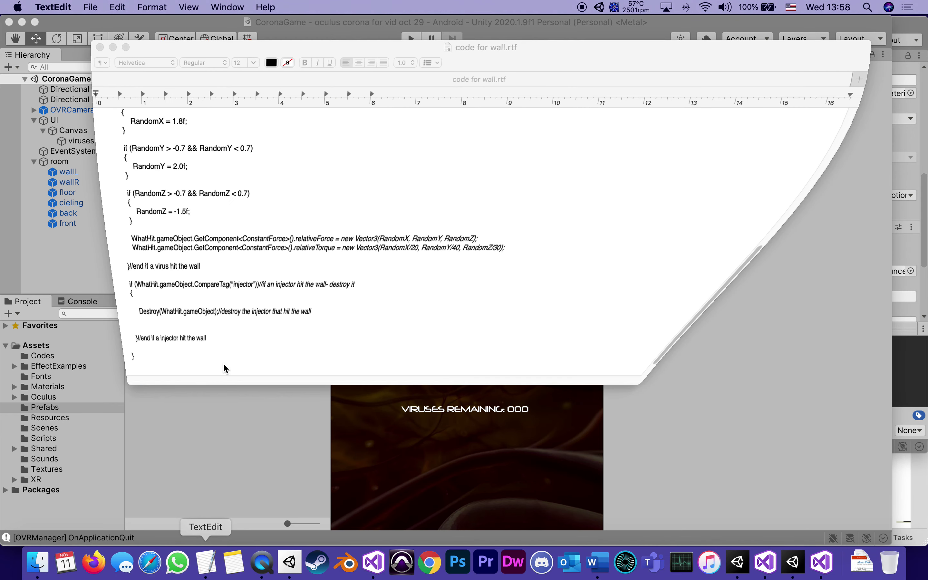
left_click(304, 231)
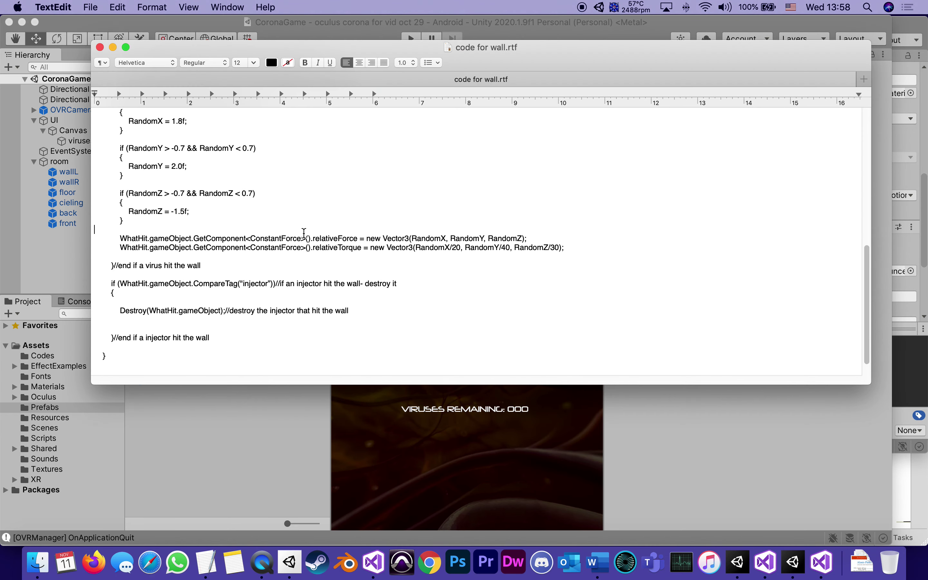
key("super+a")
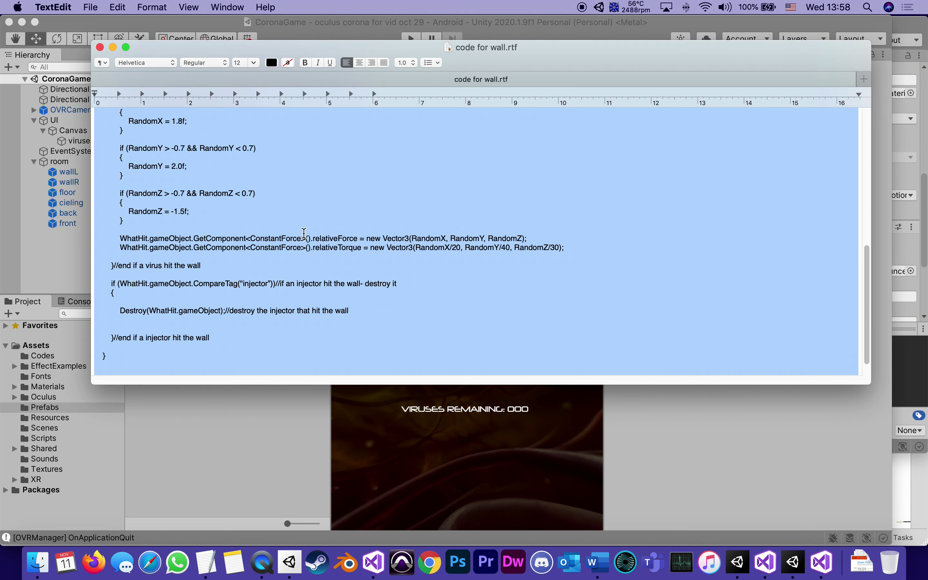
- Switch to Unity and open the WallBounce script attached to the wallL object for editing
left_click(212, 417)
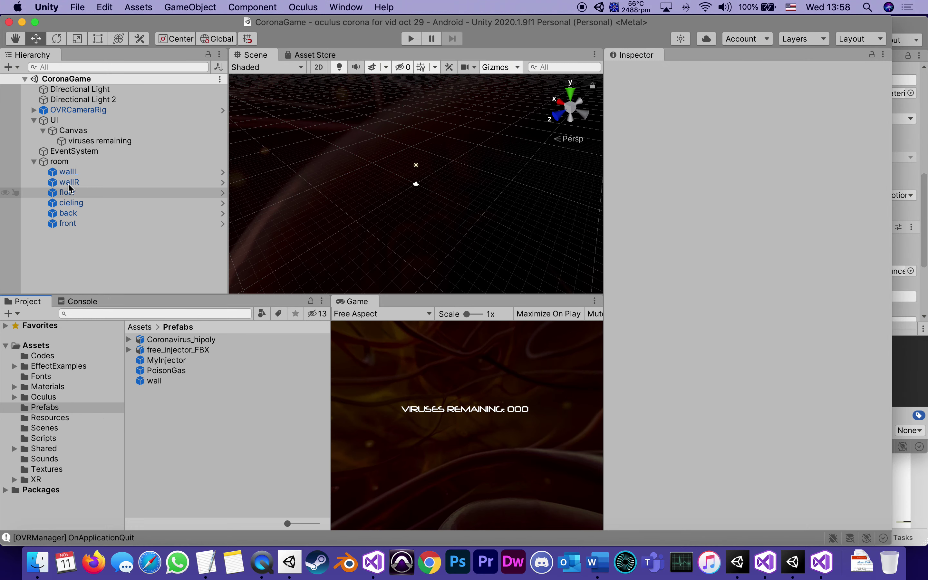
left_click(146, 381)
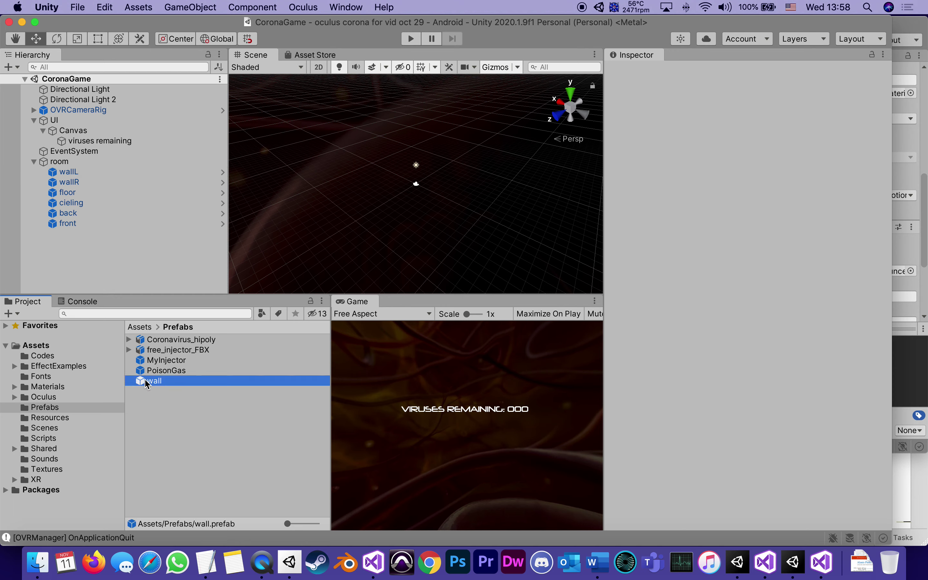
scroll(768, 340, "down", 10)
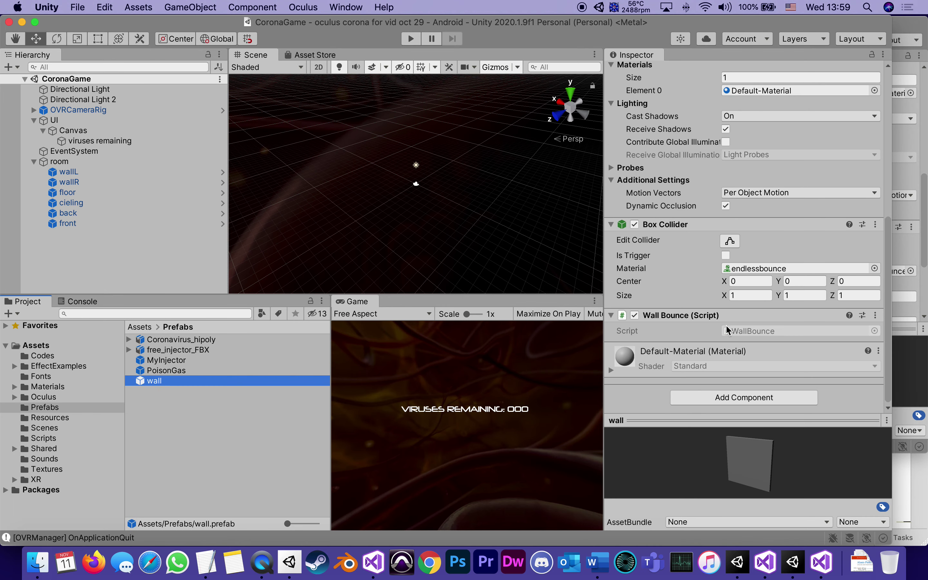
left_click(64, 172)
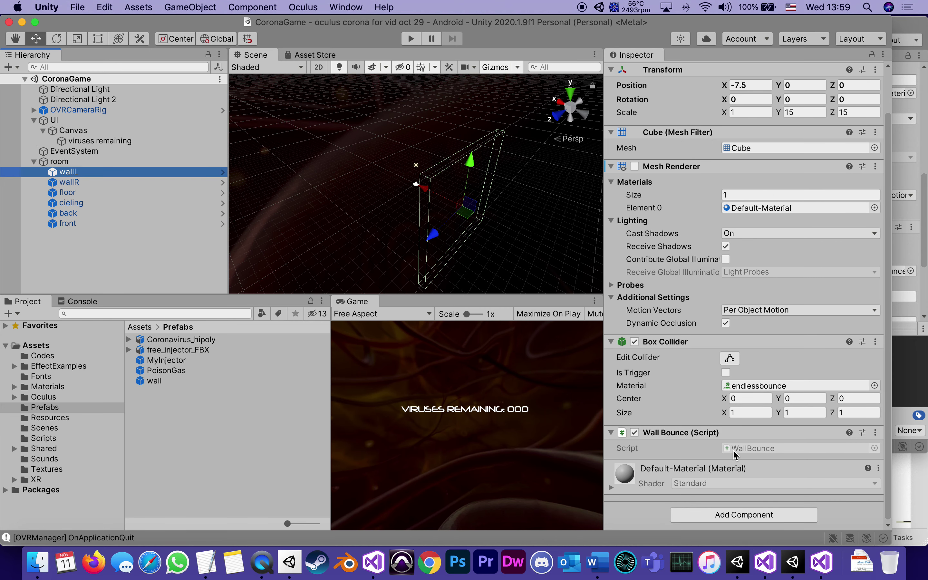
left_click(875, 433)
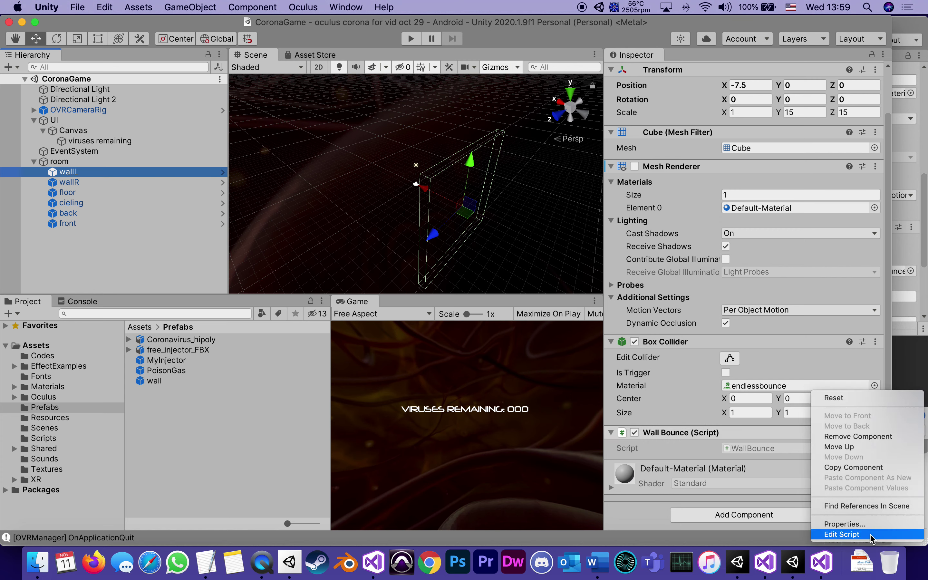
left_click(870, 534)
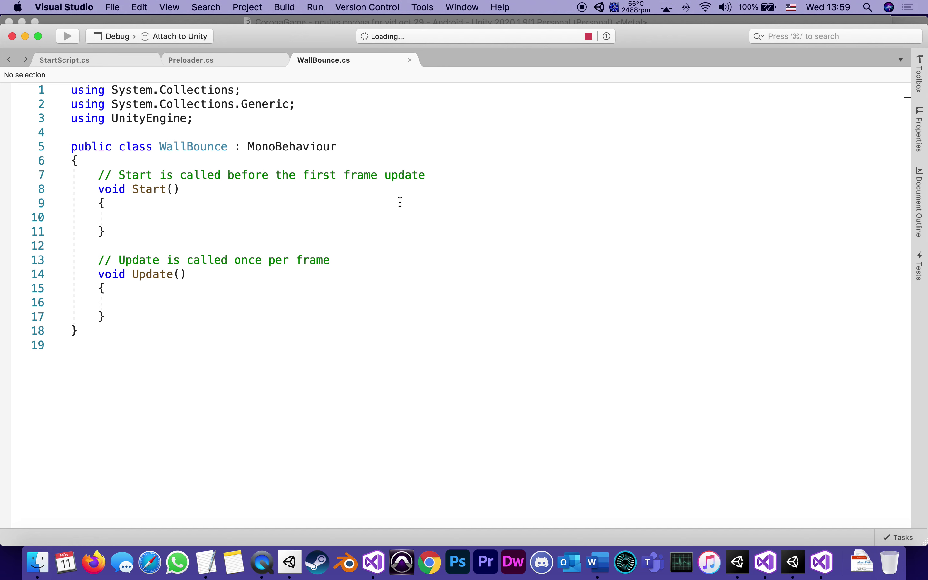
key("Down")
key("Down")
key("Down")
key("Down")
key("Down")
key("Down")
key("Down")
key("Down")
key("Down")
key("Down")
key("Down")
key("Down")
key("Down")
key("Down")
key("Down")
key("Down")
key("Down")
key("Down")
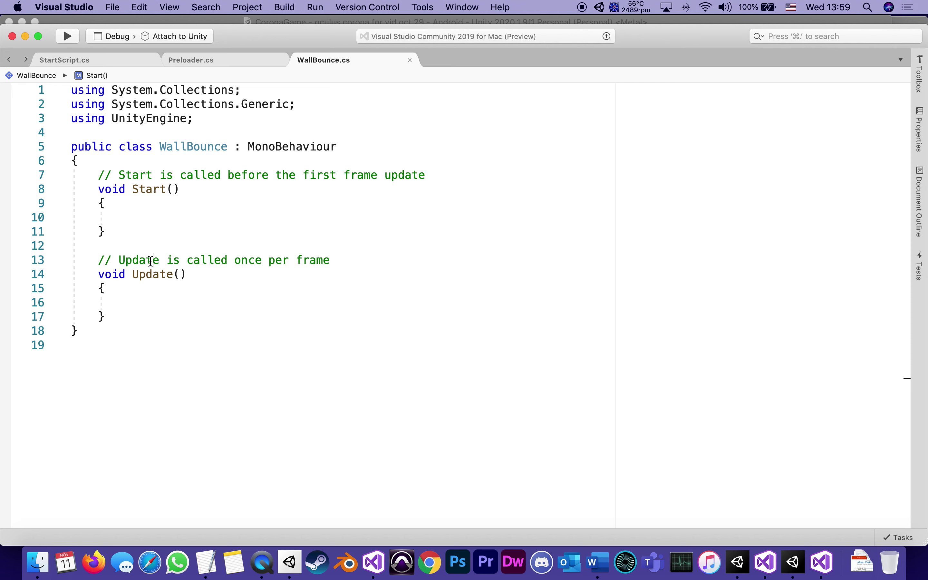
- Replace the entire content of WallBounce.cs with the code copied from code for wall.rtf
key("super+a")
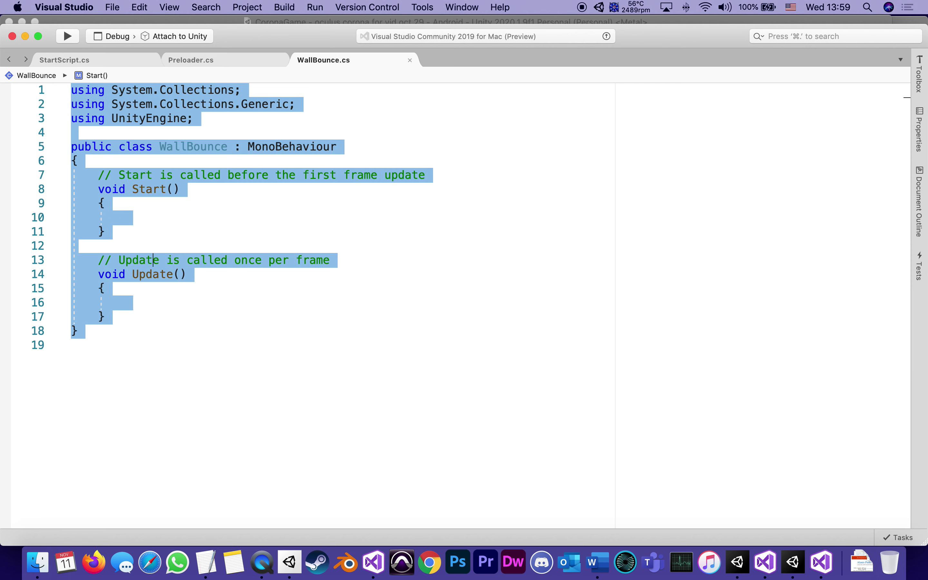
key("BackSpace")
key("super+v")
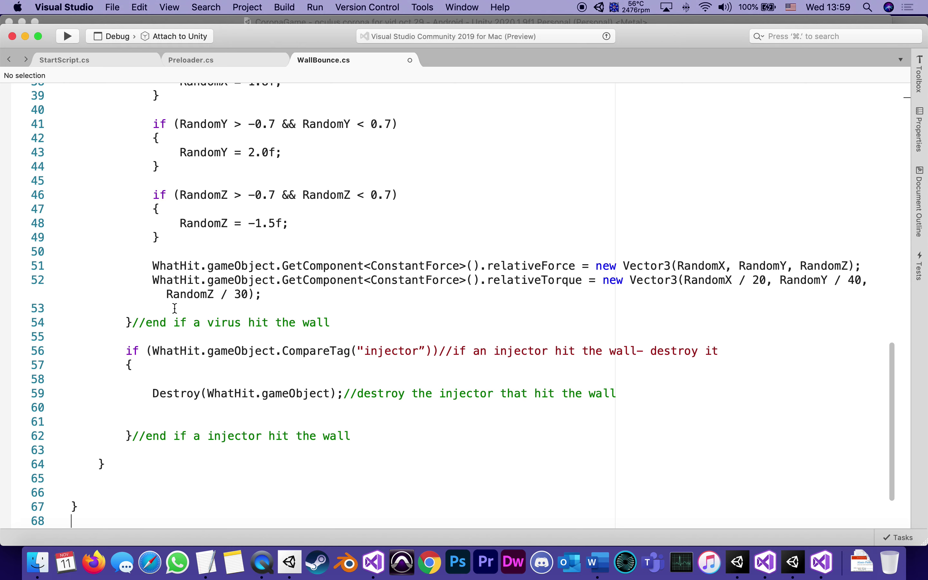
scroll(265, 340, "up", 15)
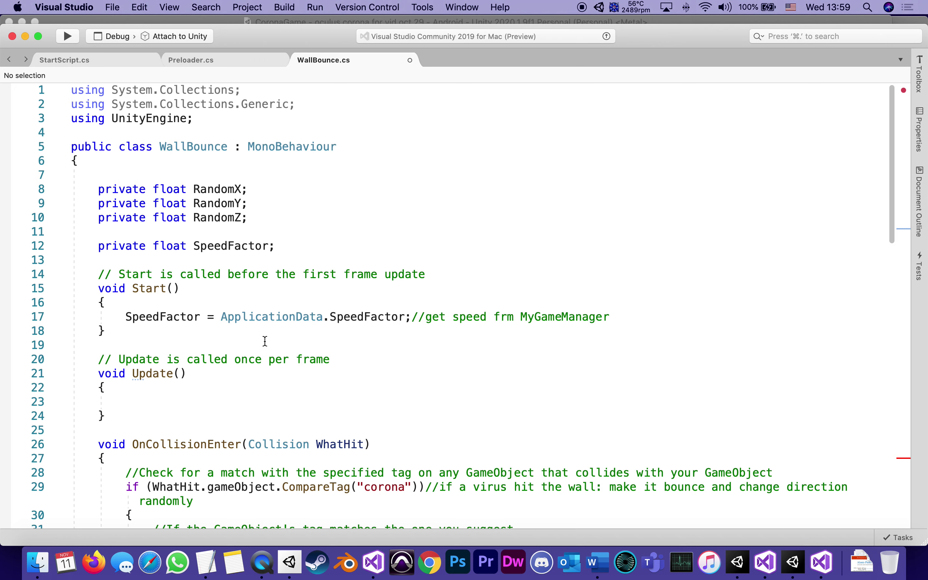
- Switch to Word, highlight instruction 22 in yellow, and return to the WallBounce script in Visual Studio
left_click(598, 562)
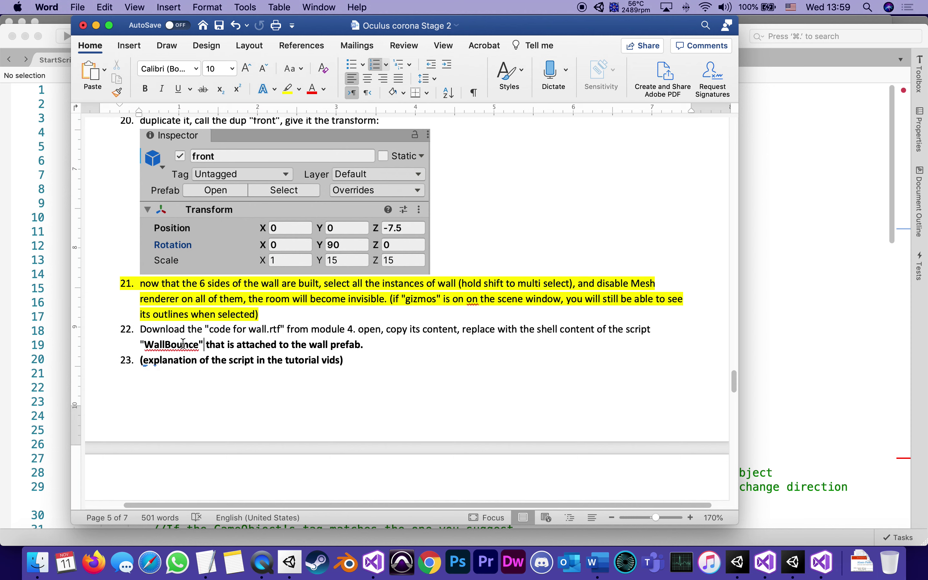
triple_click(183, 343)
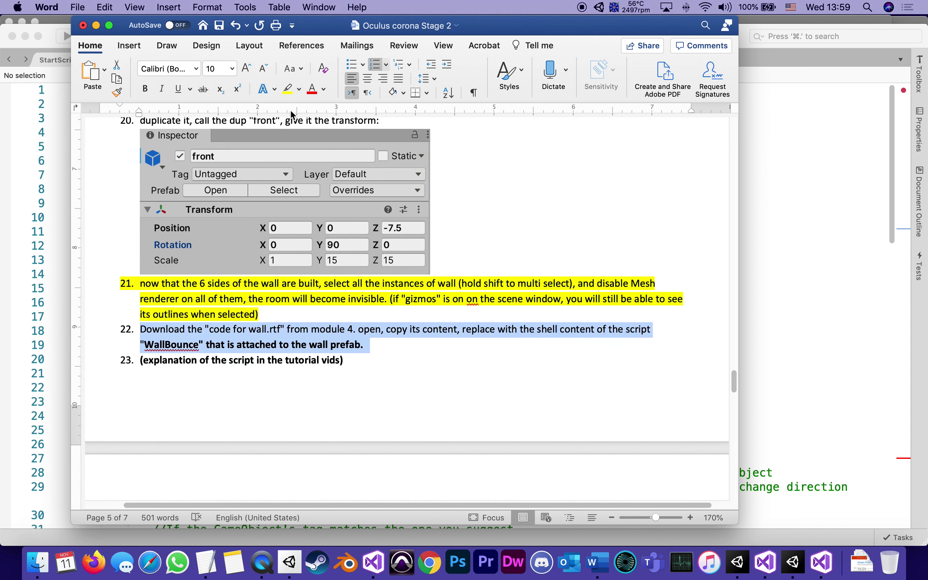
left_click(288, 89)
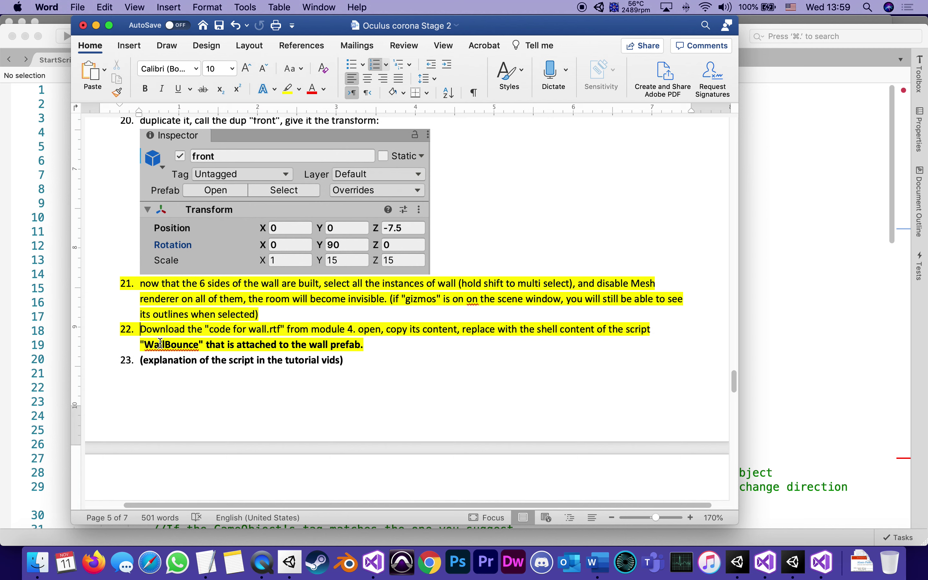
left_click(15, 246)
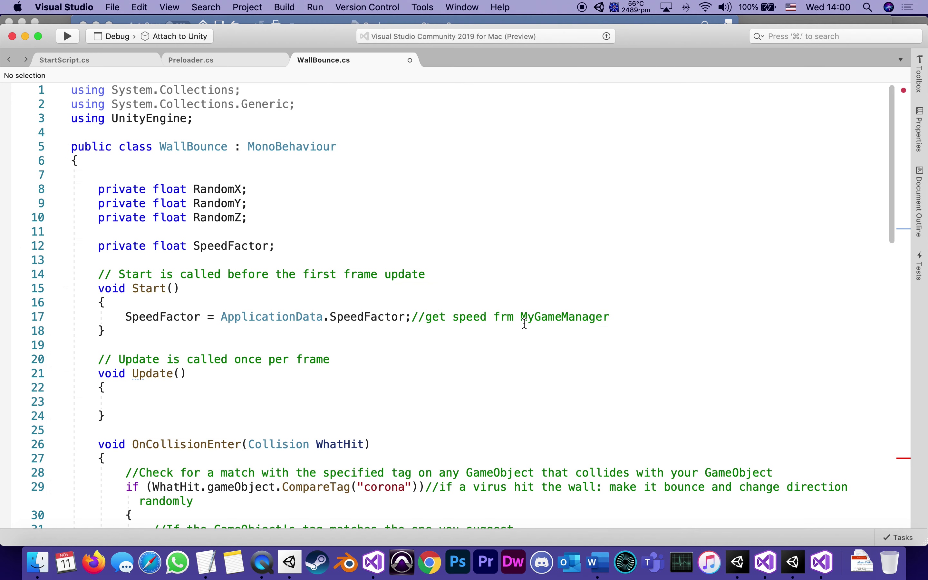